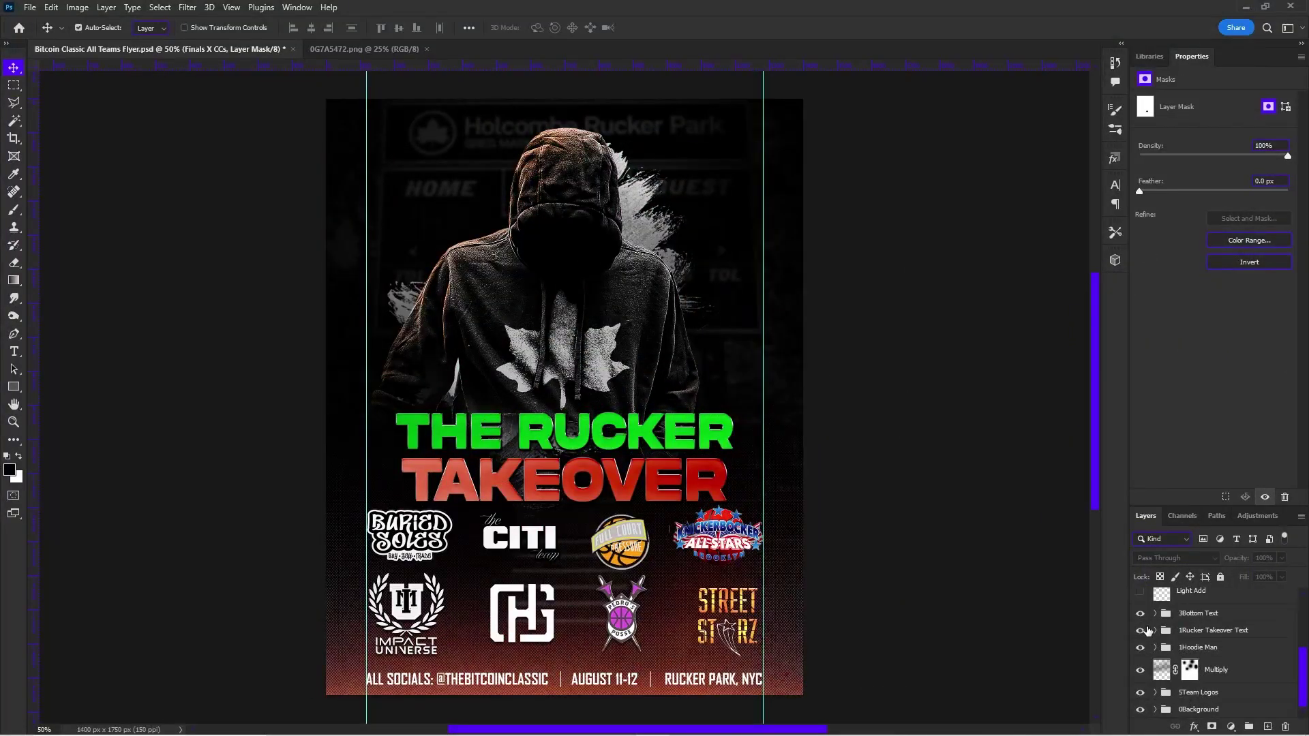
Isolate the 0Background group and add a black Solid Color fill beneath Color Fill 1 inside its Background smart object.
alt+click(1142, 707)
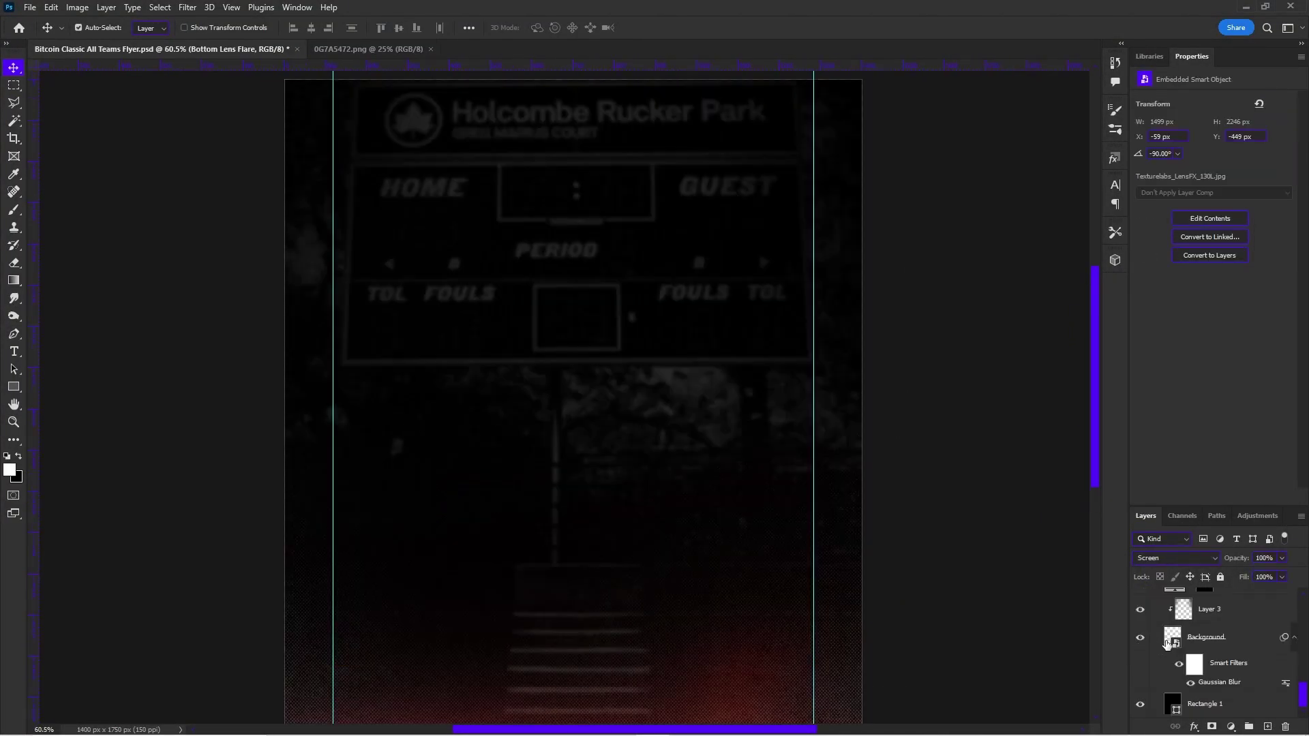
double_click(1174, 639)
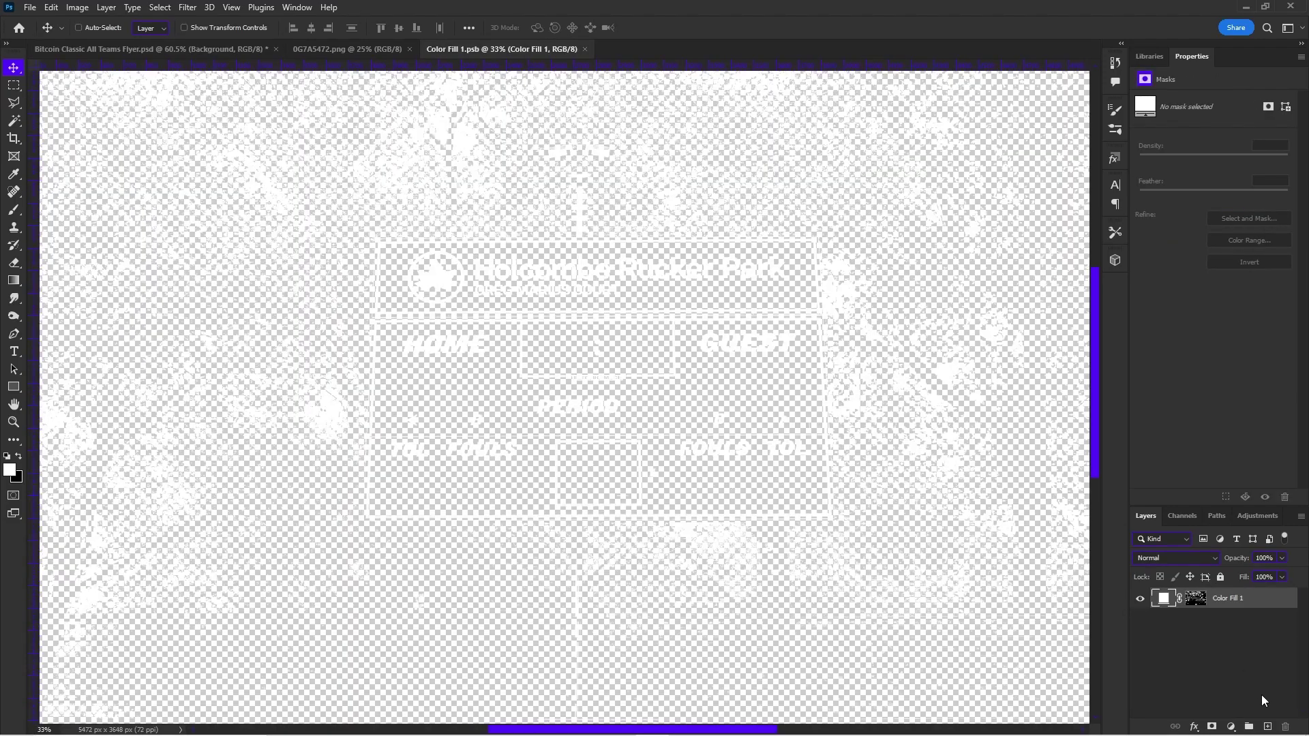
click(1231, 727)
click(1216, 487)
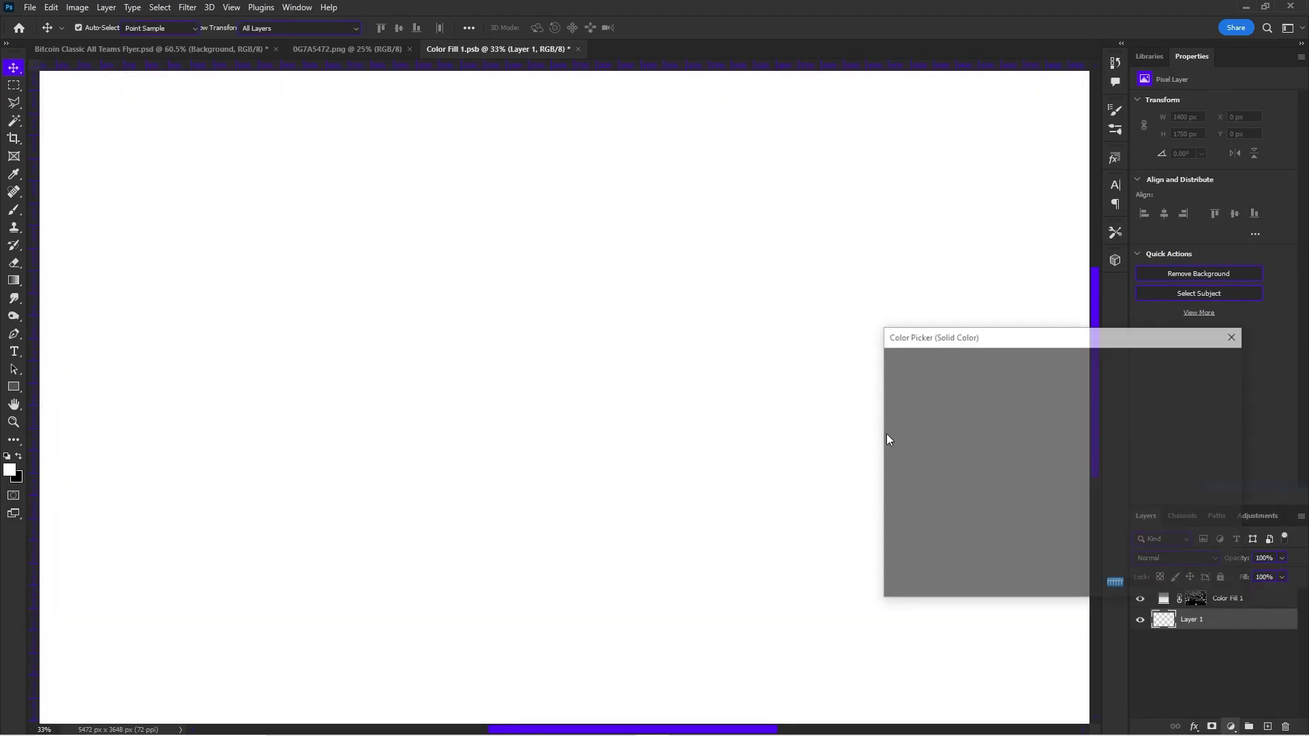
drag(917, 458, 887, 481)
click(569, 376)
click(1198, 363)
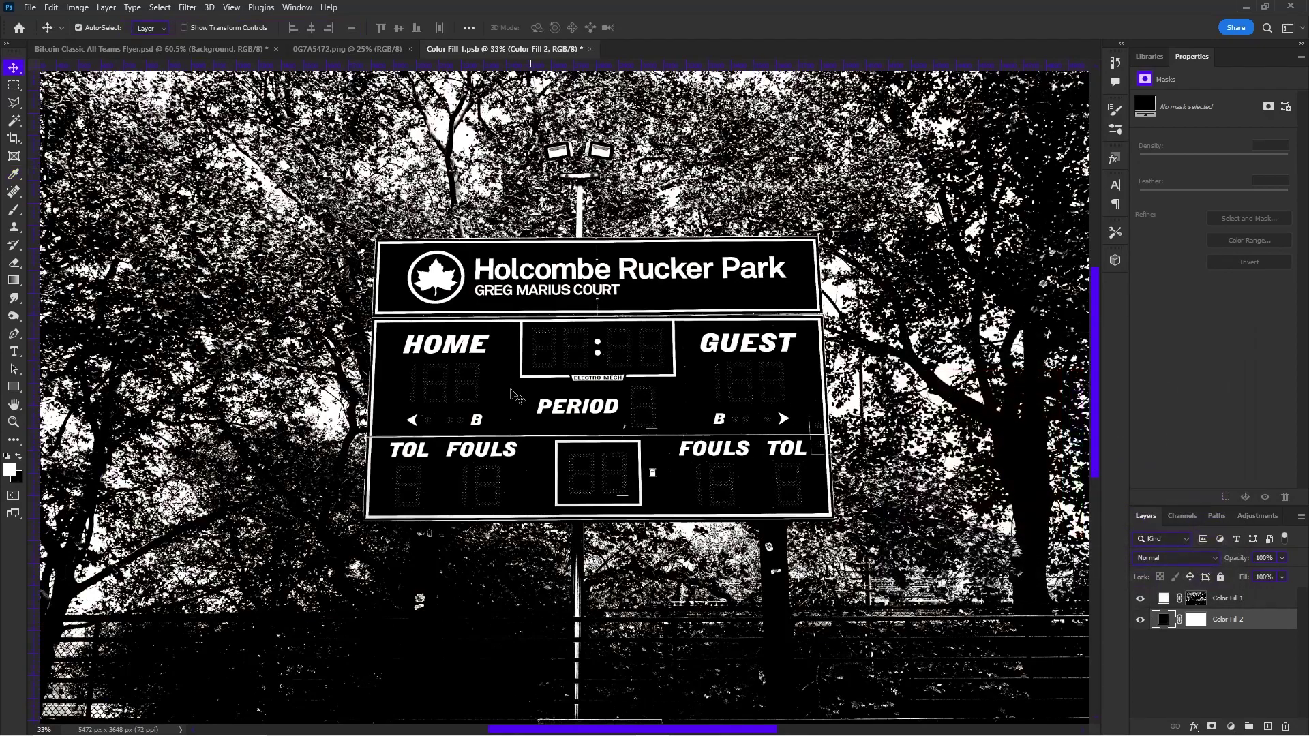
scroll(514, 178, up, 2)
Try a Color Range selection of the Highlights on Color Fill 1 with a lower range value, without applying it.
click(1232, 599)
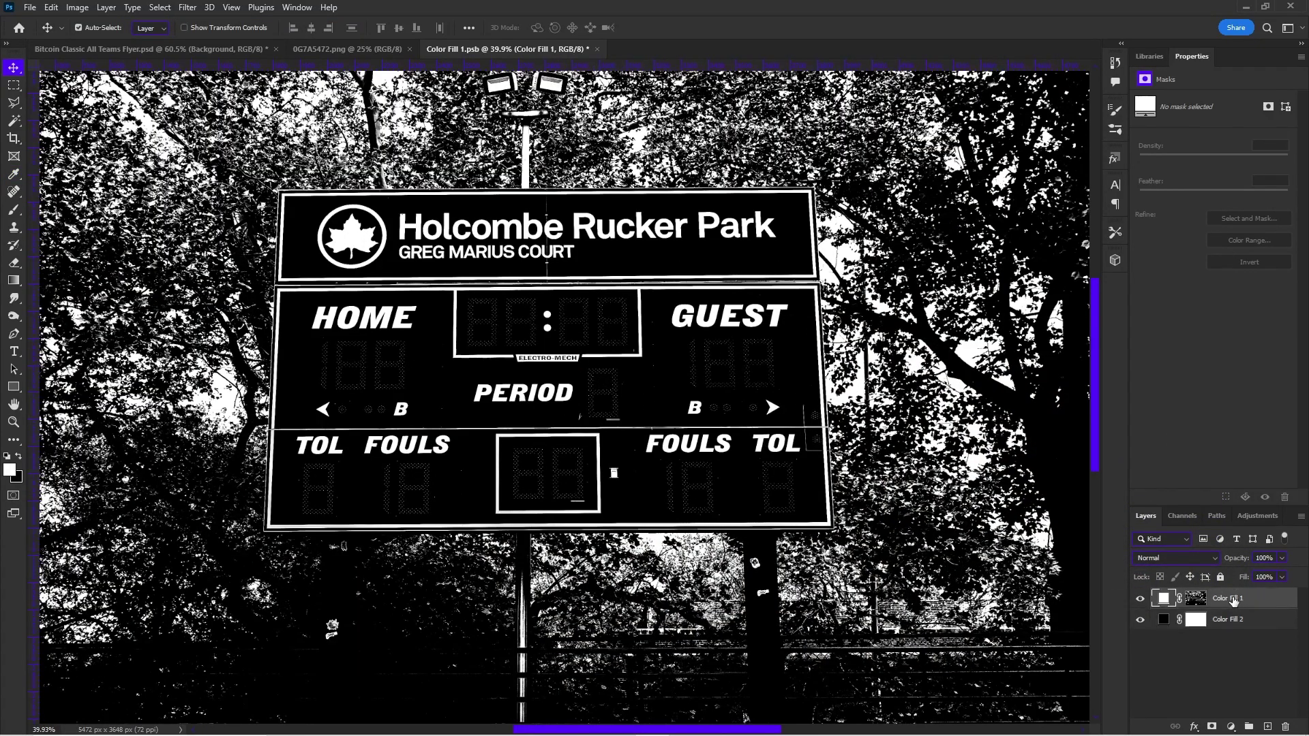
click(160, 7)
click(179, 144)
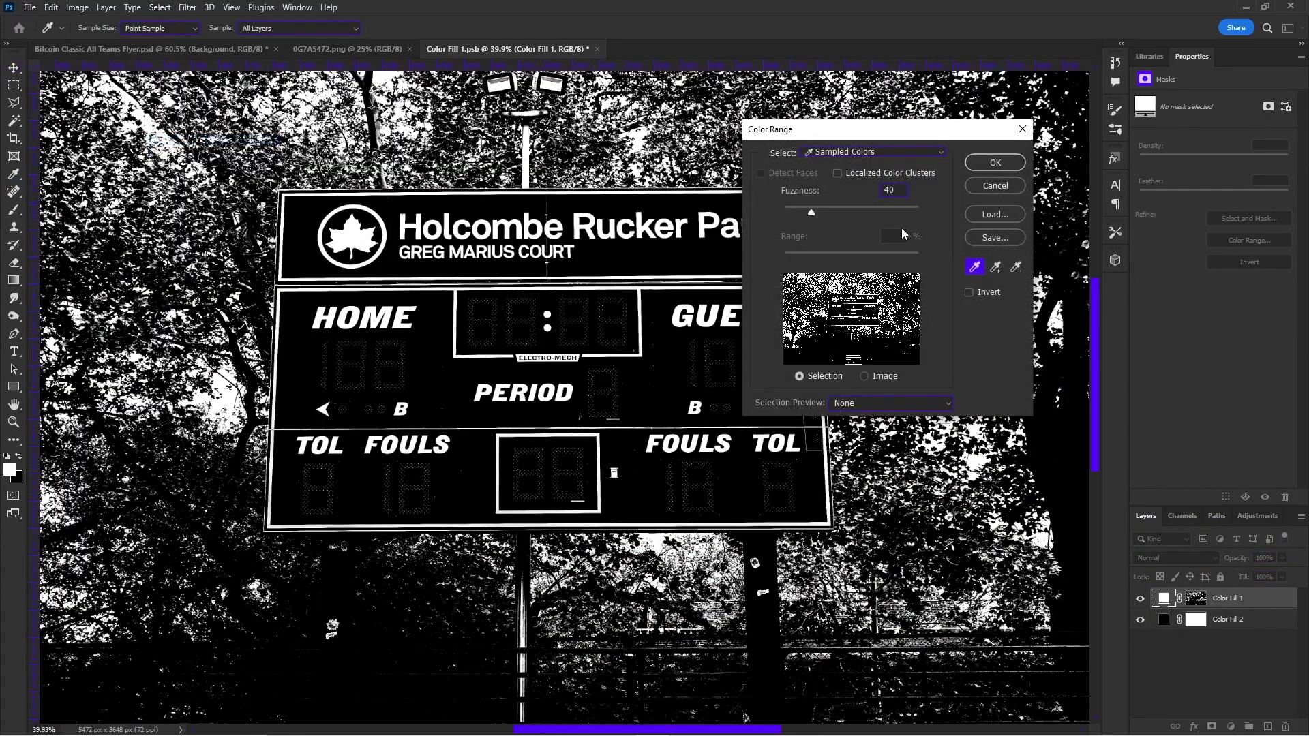
click(861, 154)
click(845, 273)
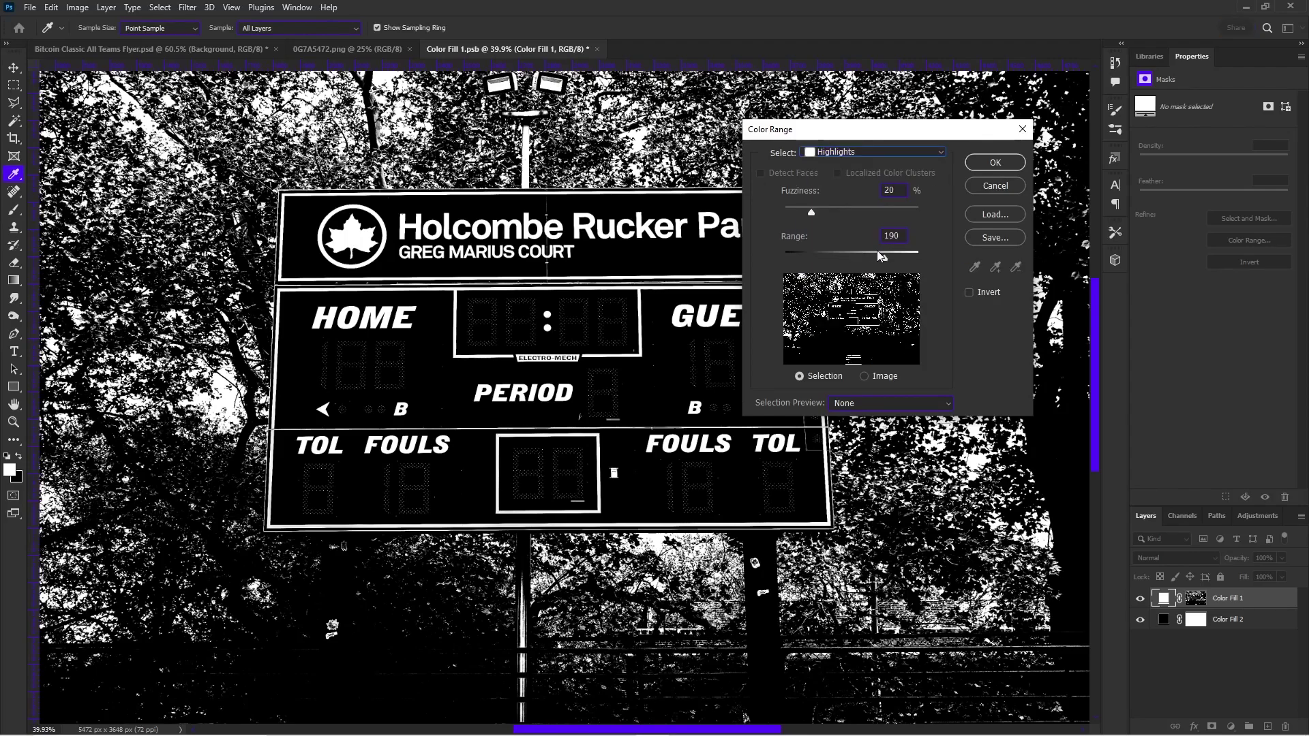
drag(879, 255, 827, 258)
click(984, 184)
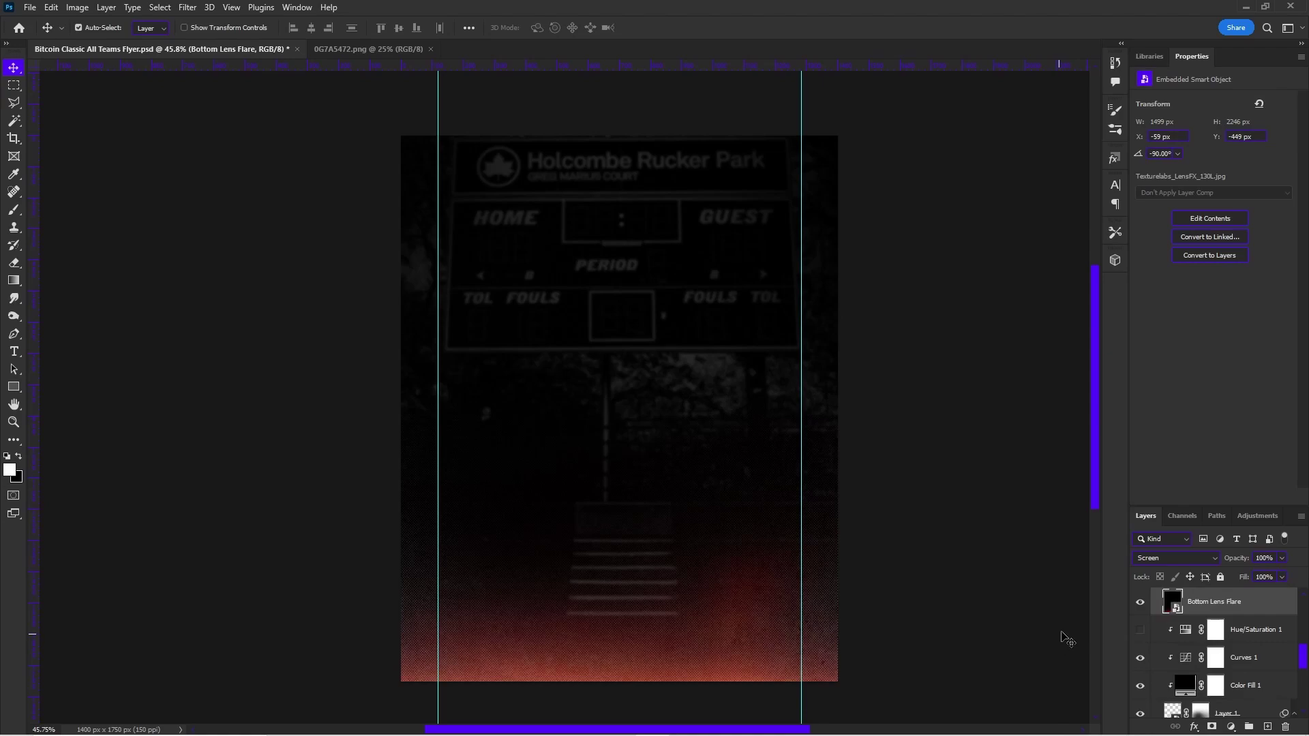
Compare the flyer background with the Bottom Lens Flare layer hidden and shown.
click(1143, 607)
click(1143, 607)
click(1142, 607)
click(1142, 607)
click(1141, 606)
click(1142, 606)
Open the Bottom Lens Flare smart object, examine its source lens texture, and close it.
double_click(1172, 601)
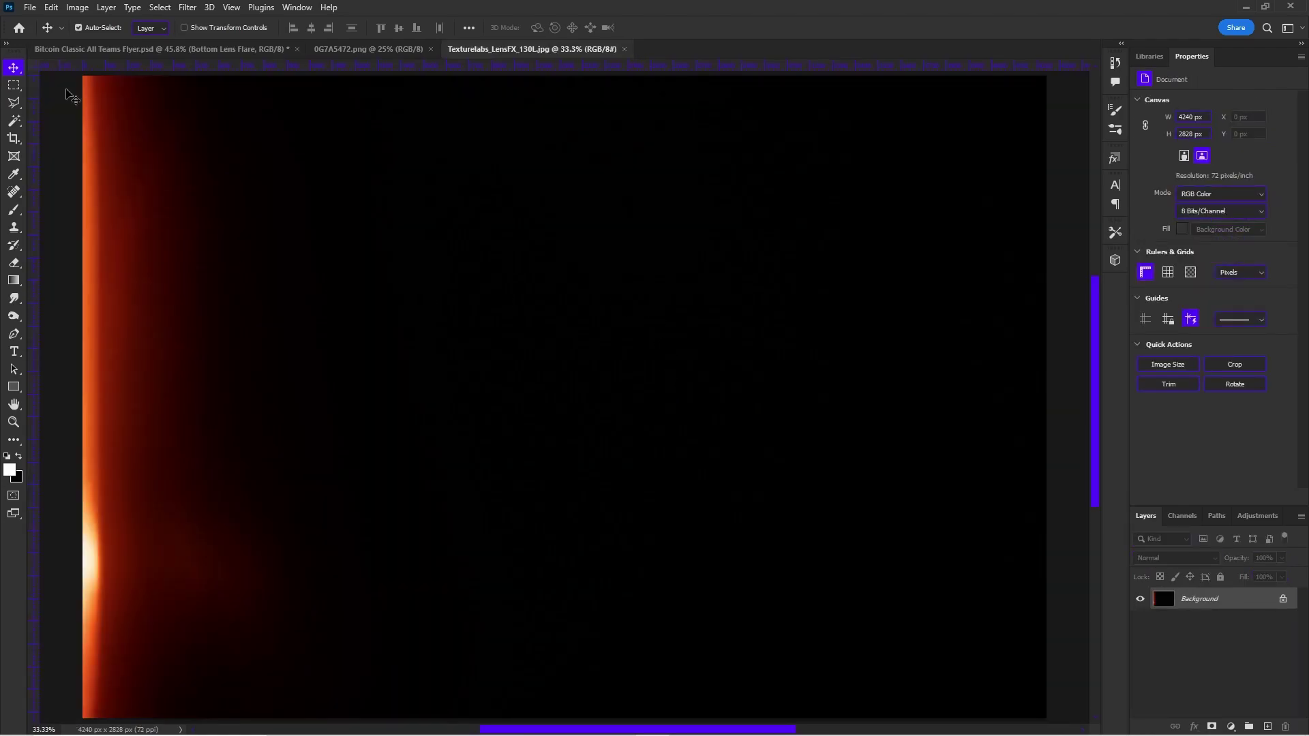
scroll(684, 386, down, 5)
scroll(368, 300, up, 5)
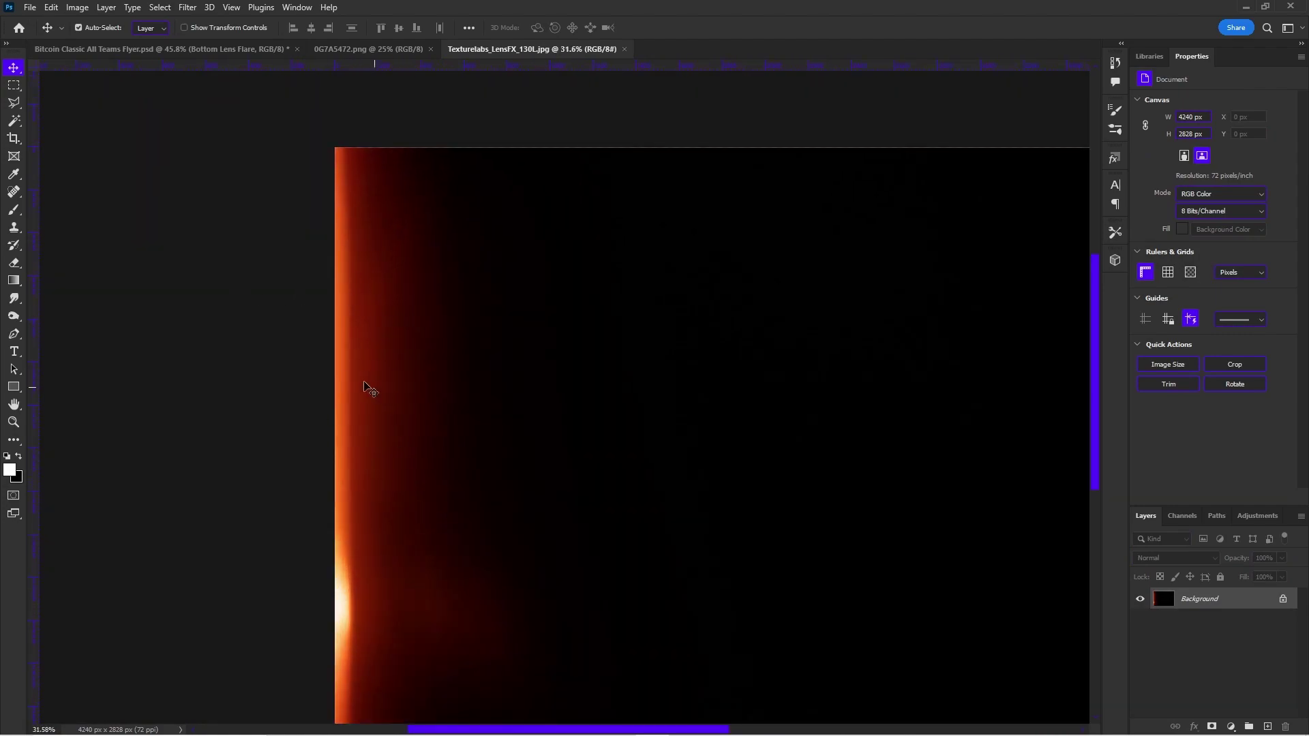
scroll(383, 407, down, 3)
scroll(385, 478, up, 1)
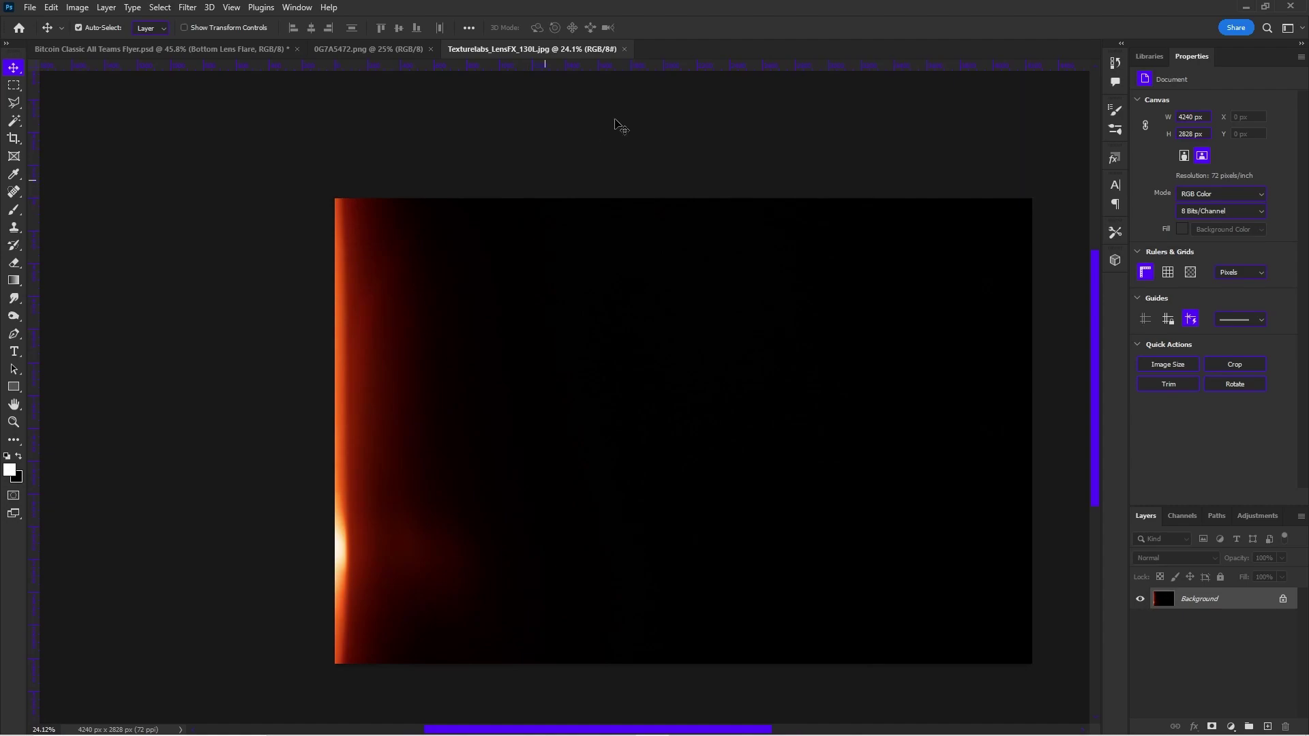
click(624, 50)
Open the halftone smart object on Layer 1 to view its contents, and close it again.
scroll(1190, 673, down, 5)
click(1174, 670)
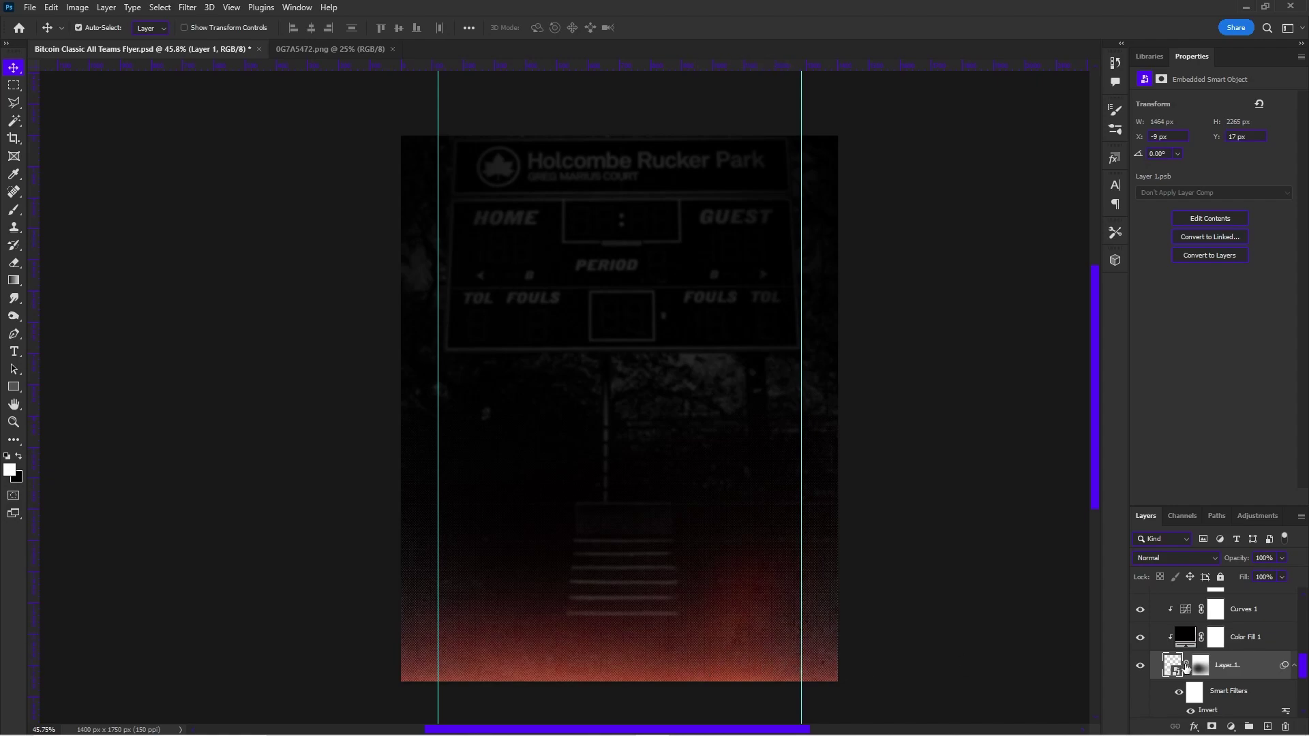
double_click(1174, 667)
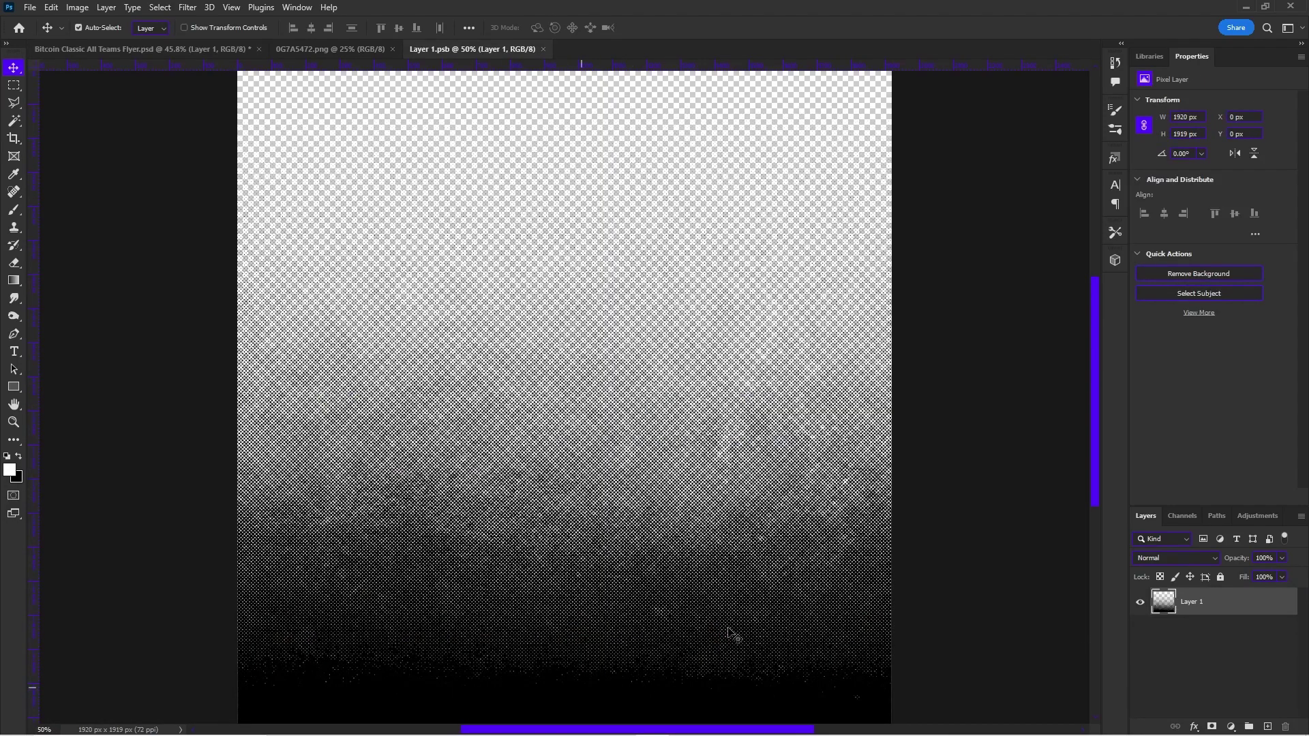
key(ctrl+w)
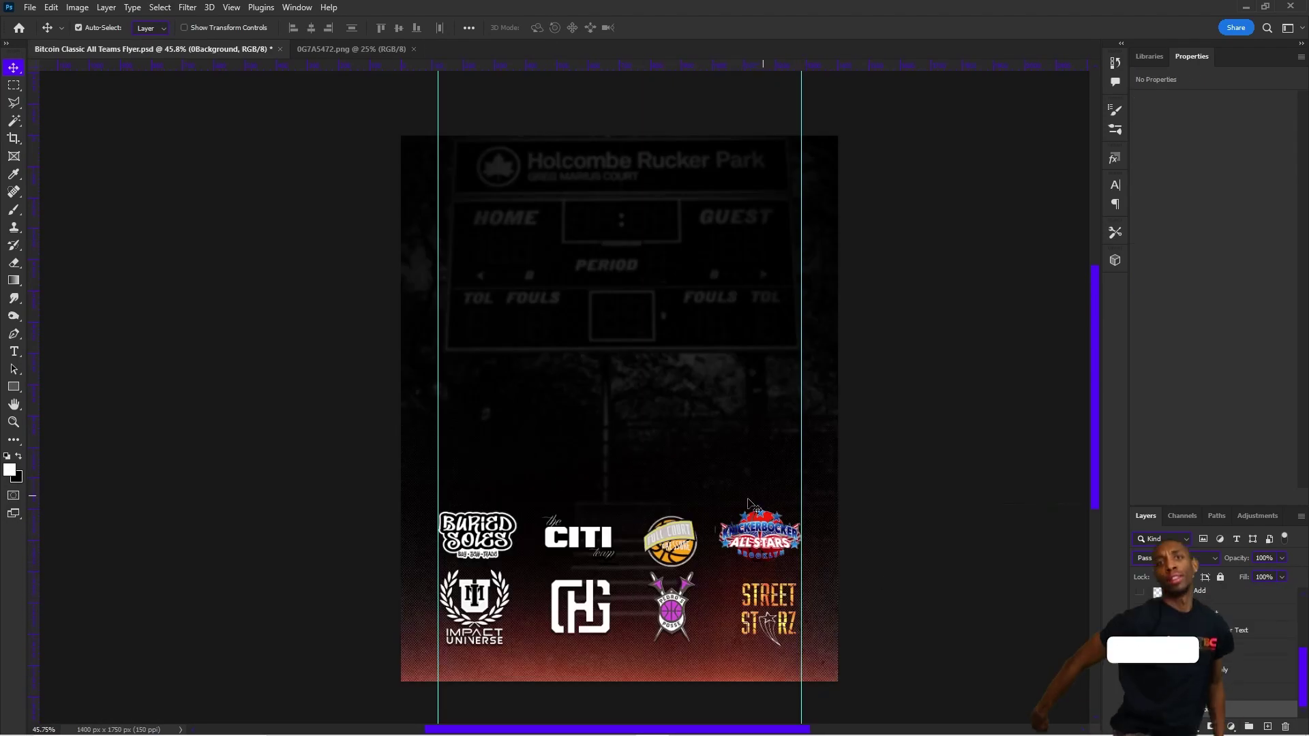
Try a drop shadow distance of 67 px on the Citi Team logo without applying it.
scroll(633, 545, down, 1)
scroll(633, 545, up, 5)
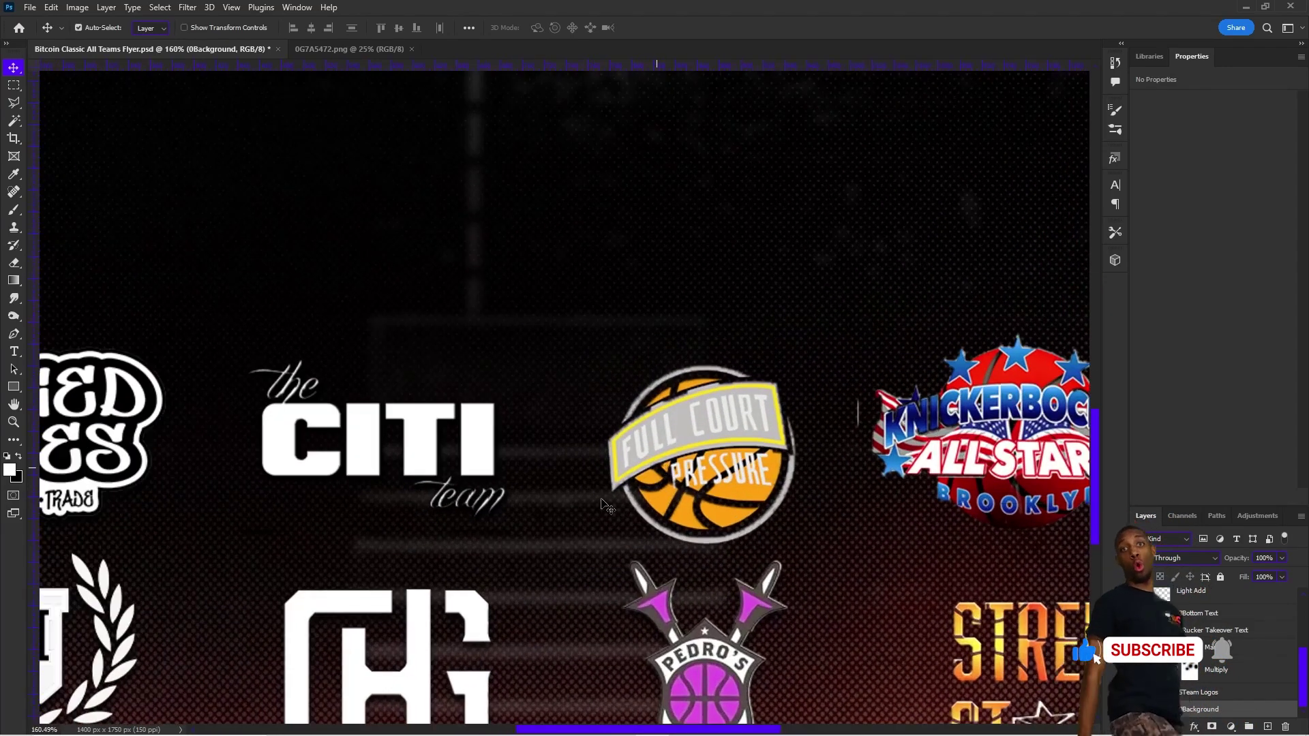
scroll(403, 500, down, 3)
scroll(341, 477, up, 3)
click(512, 453)
scroll(512, 454, up, 2)
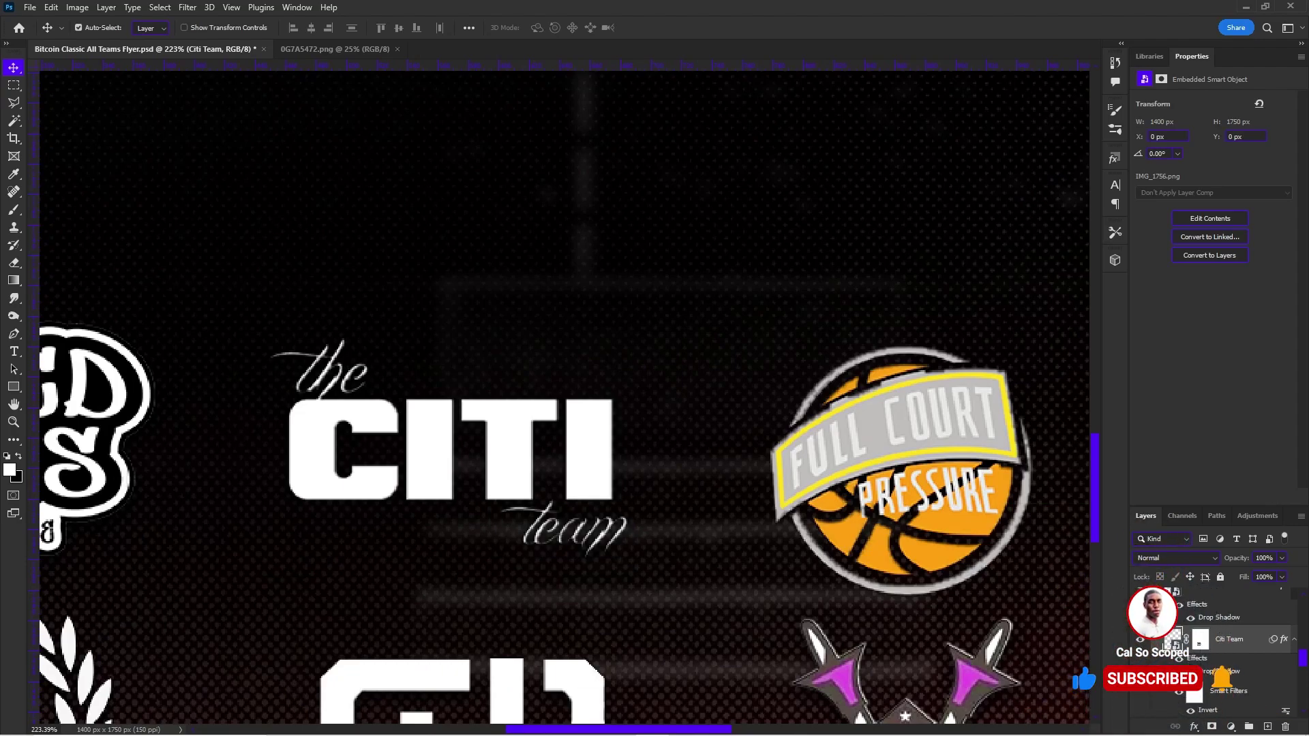
scroll(991, 641, down, 3)
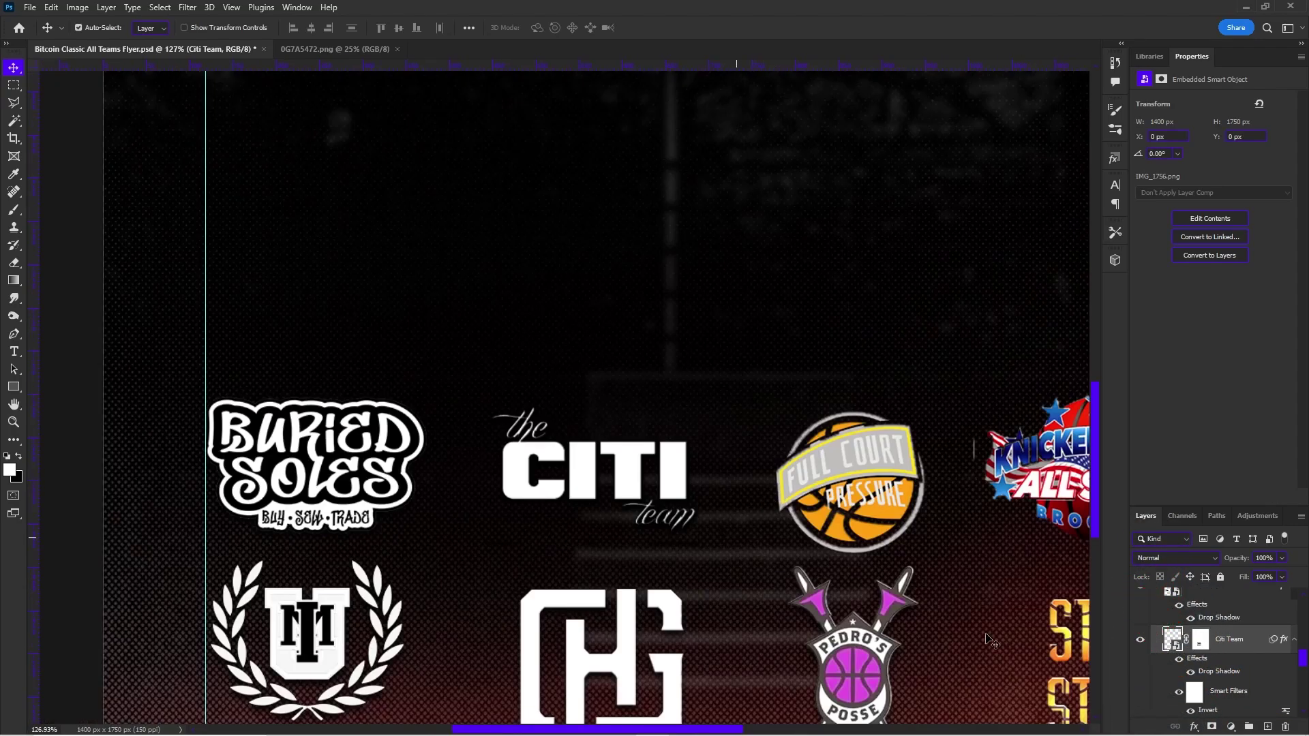
click(1194, 727)
click(1210, 721)
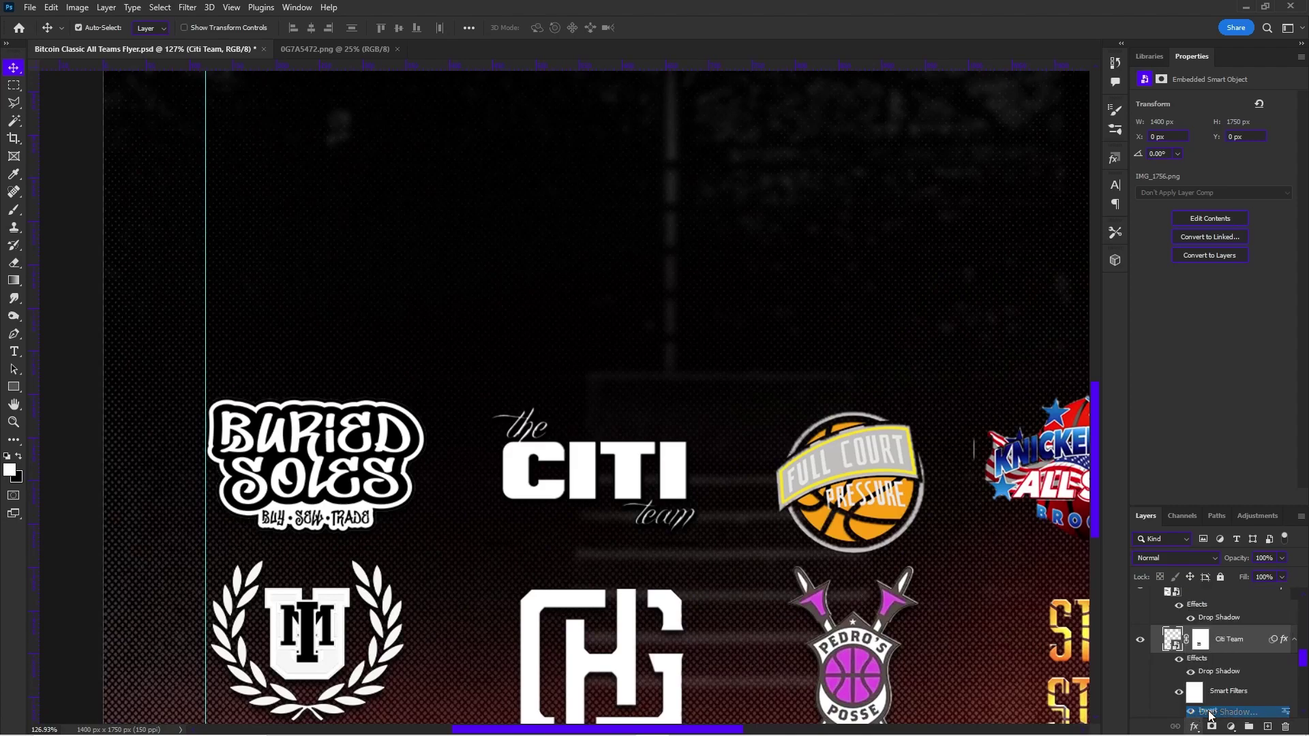
drag(1011, 452, 1049, 454)
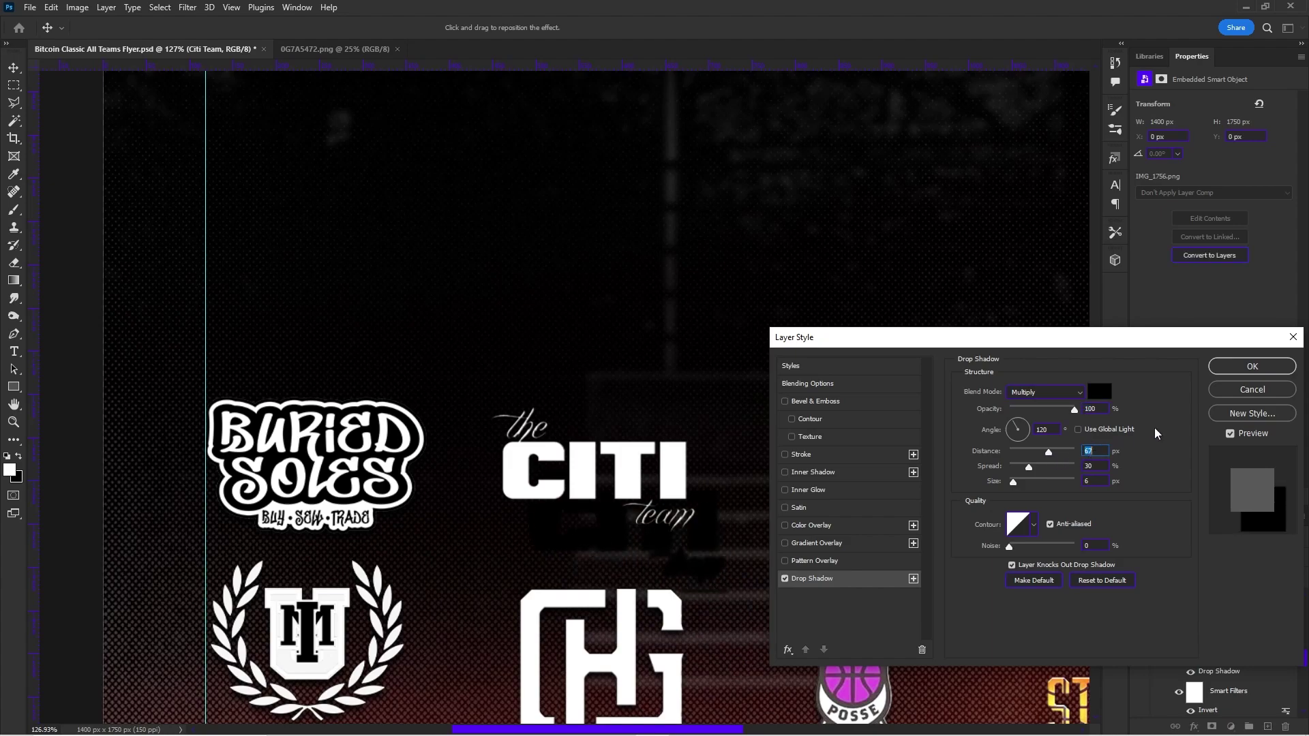
key(Escape)
Collapse the 5Team Logos group, preview the Multiply layer, and make the 1Hoodie Man group visible.
scroll(546, 460, down, 6)
scroll(1172, 639, up, 5)
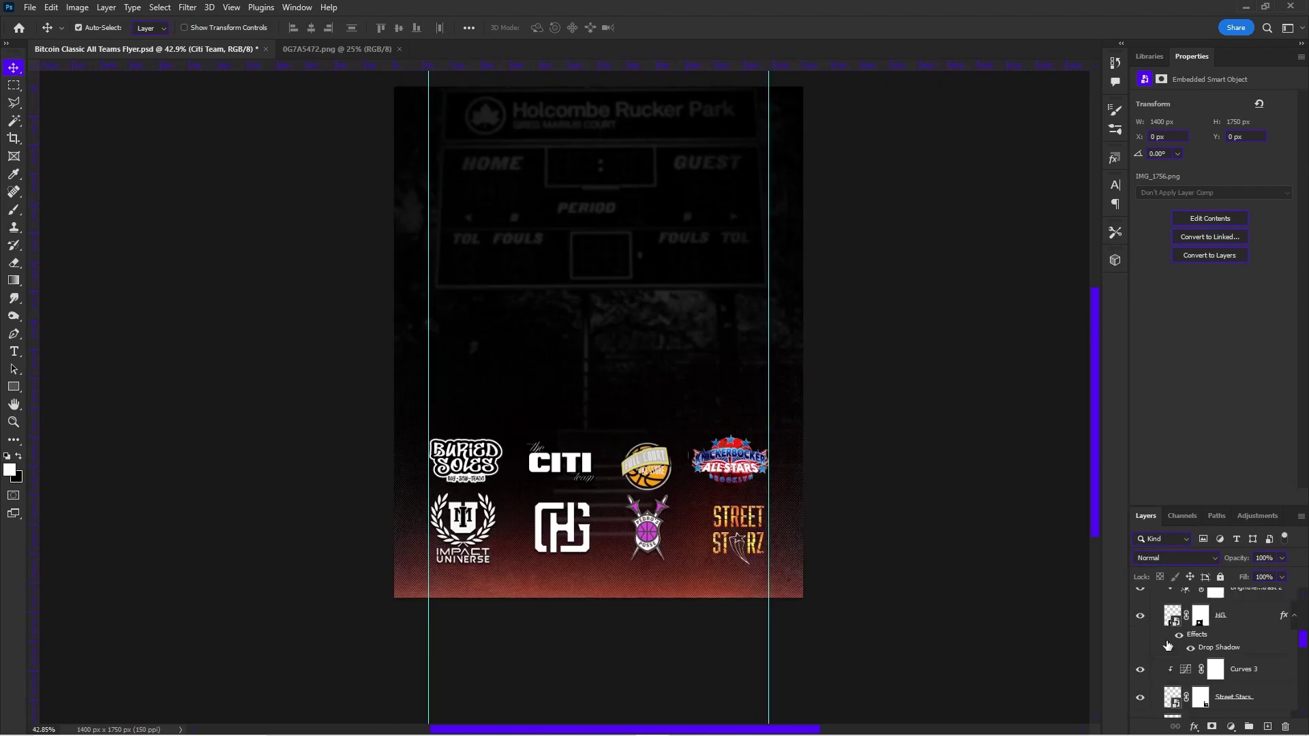
click(1155, 650)
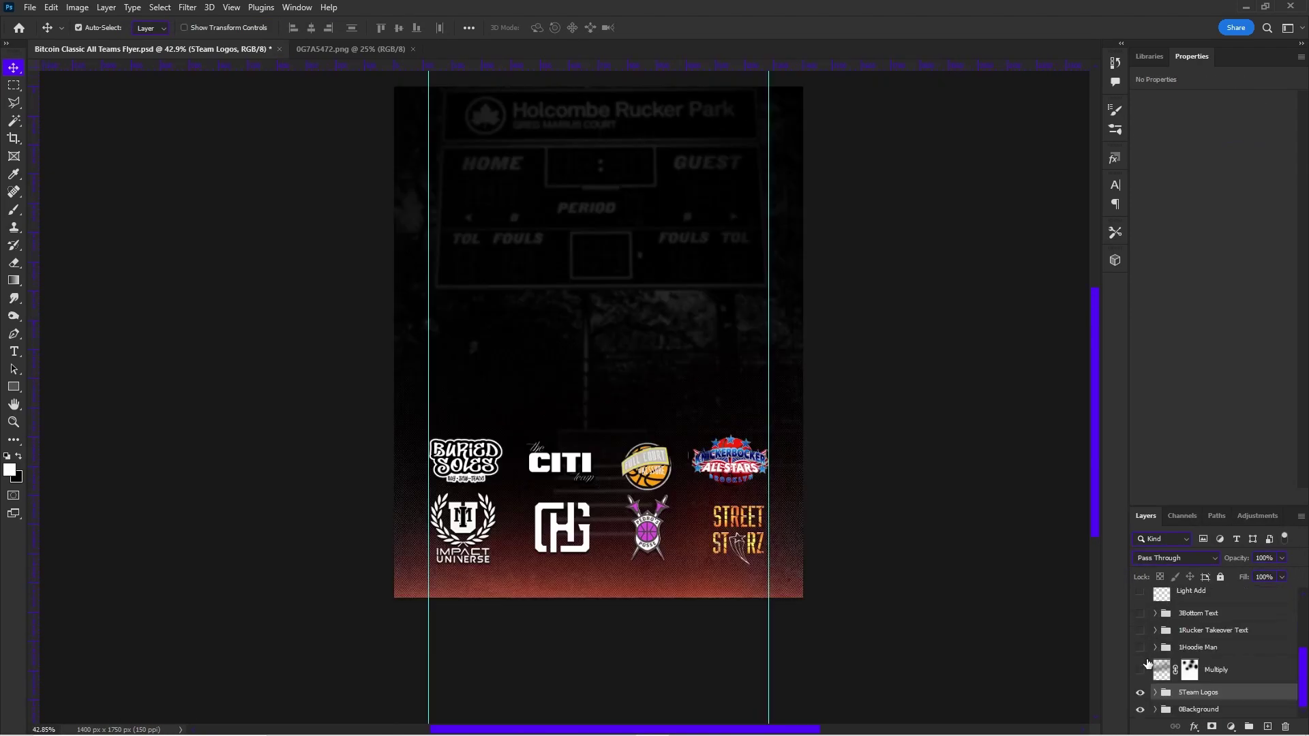
click(1141, 670)
click(1141, 670)
click(1141, 648)
scroll(616, 233, up, 5)
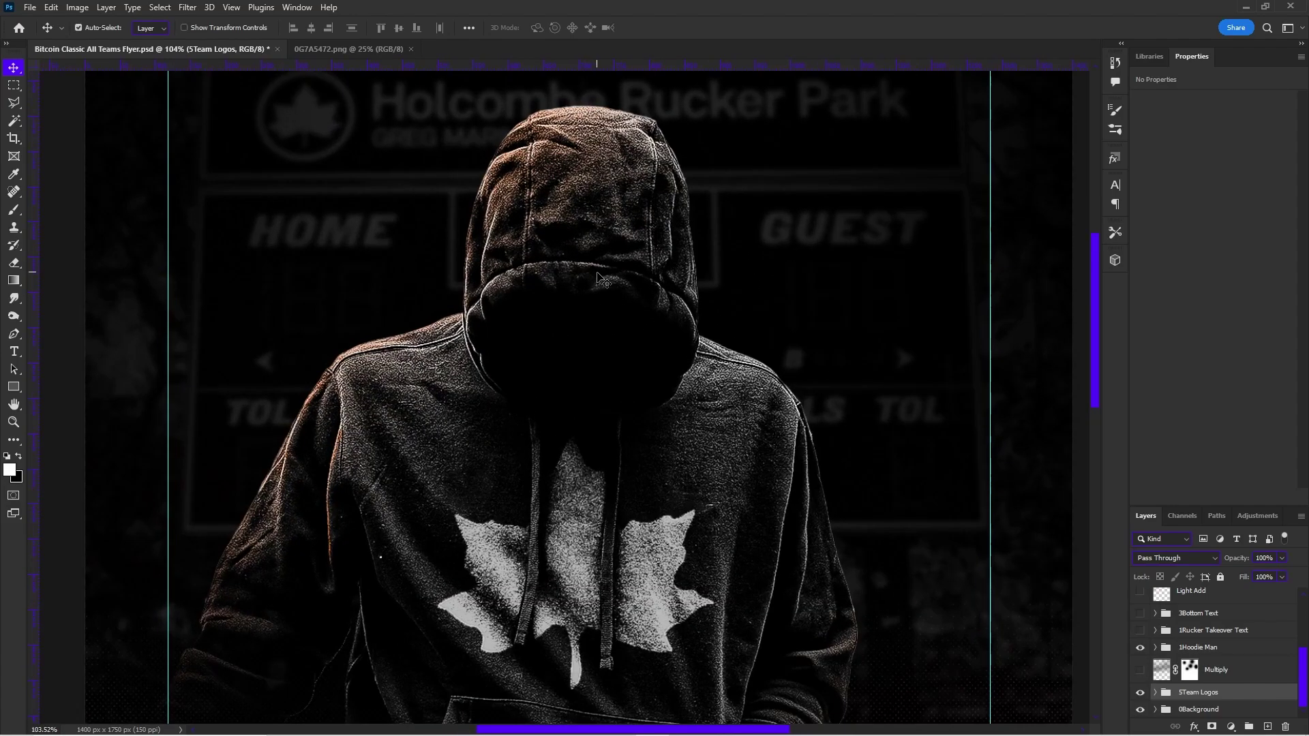
click(1156, 693)
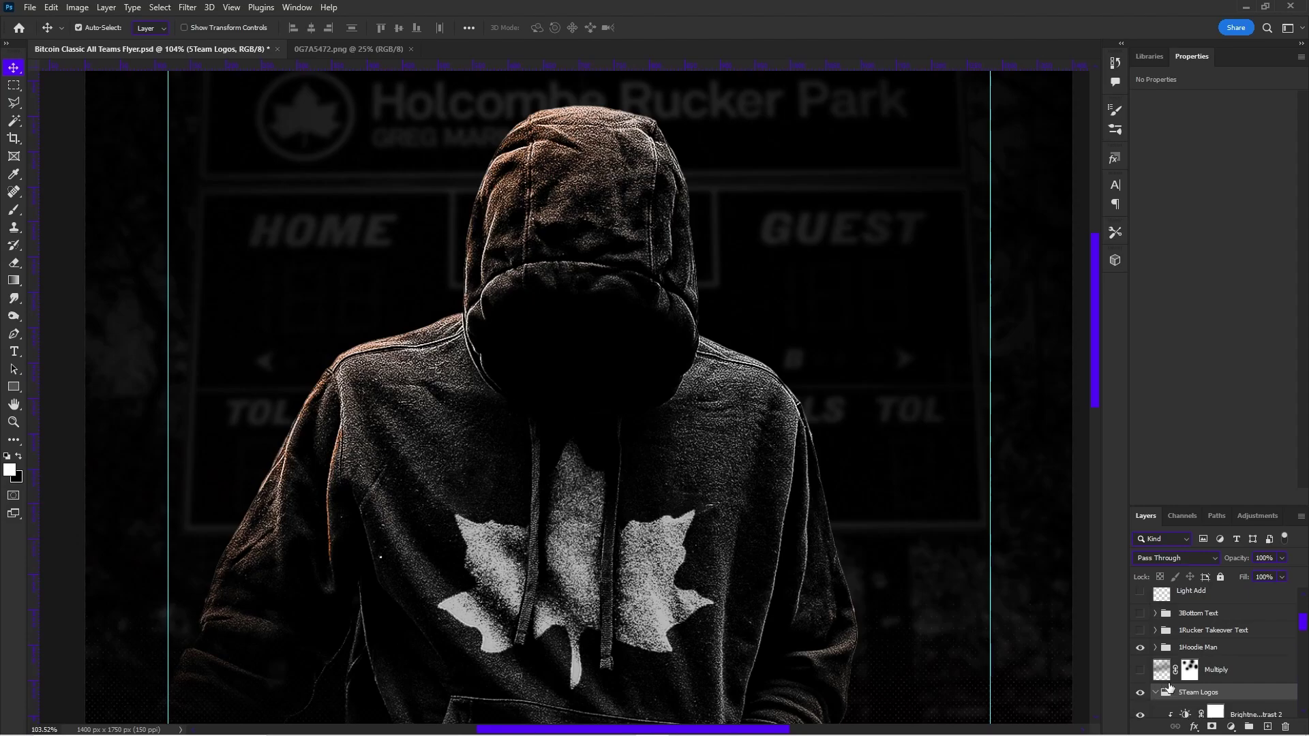
scroll(1173, 668, down, 3)
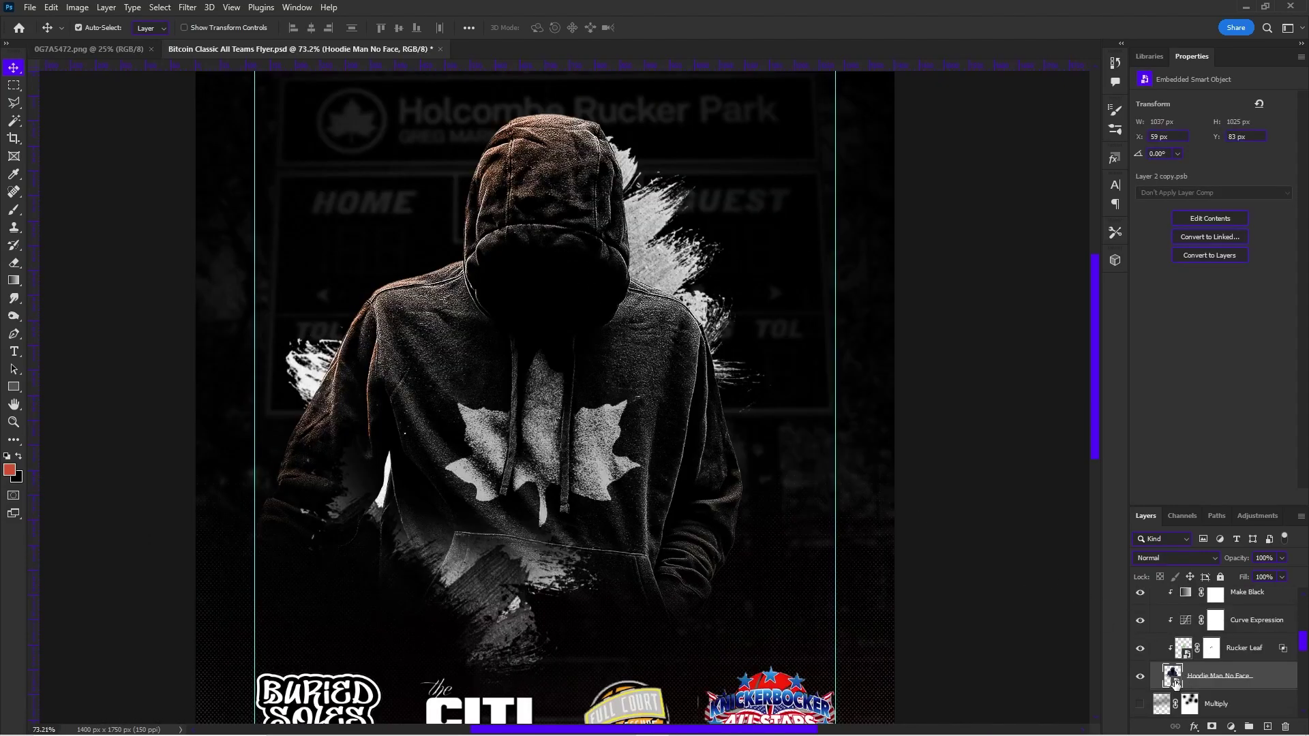
Open the Hoodie Man No Face contents and try painting black over the face in 0G7A5472.png with a reduced hard brush.
double_click(1174, 682)
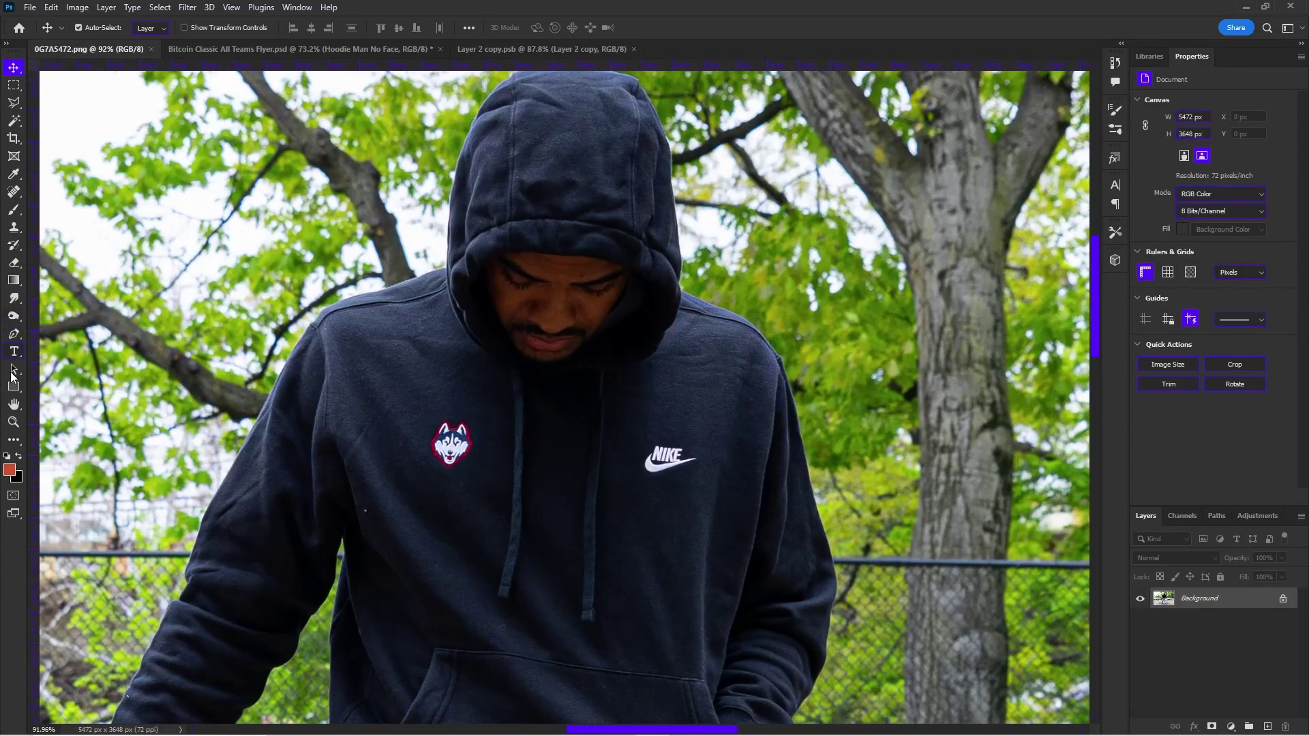
click(13, 386)
key(b)
drag(545, 237, 567, 538)
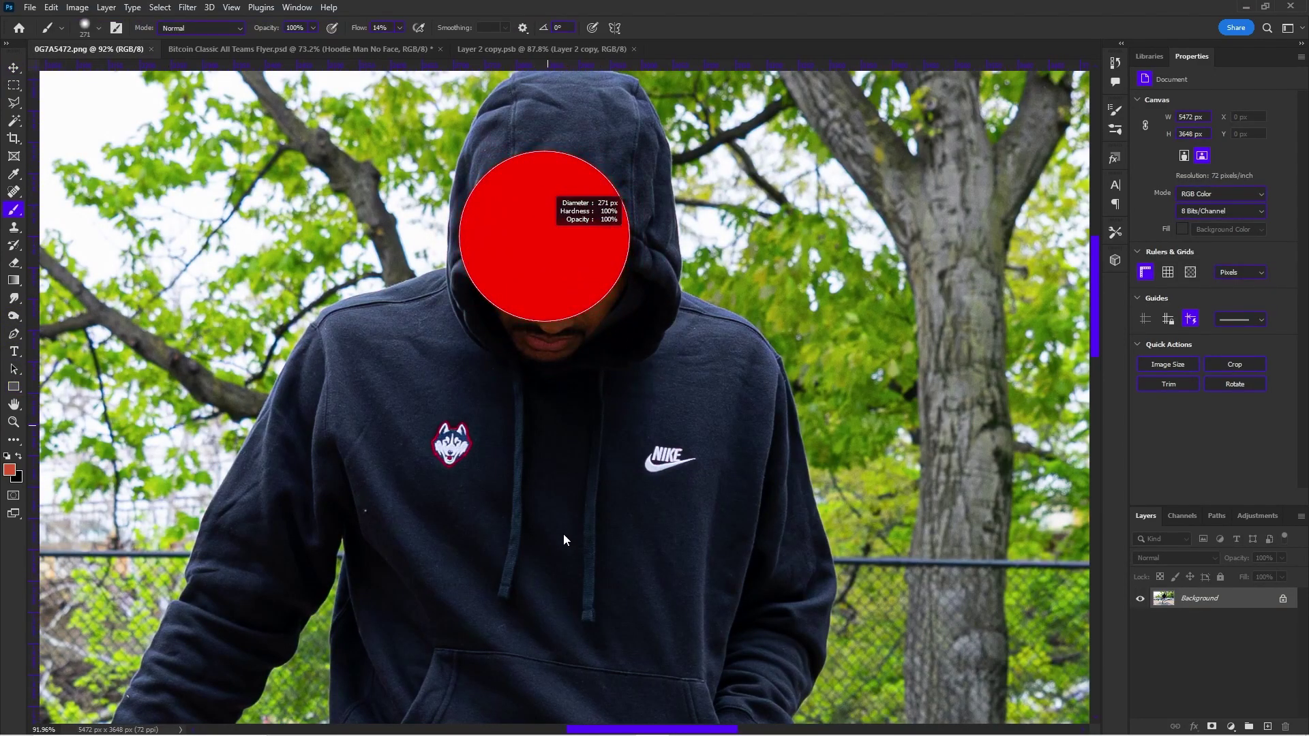
key(d)
key(bracketleft)
key(bracketleft)
key(bracketleft)
key(bracketleft)
key(bracketleft)
drag(524, 285, 546, 321)
Hide and show the Rucker Leaf layer to compare the hoodie with and without the leaf.
scroll(655, 287, down, 3)
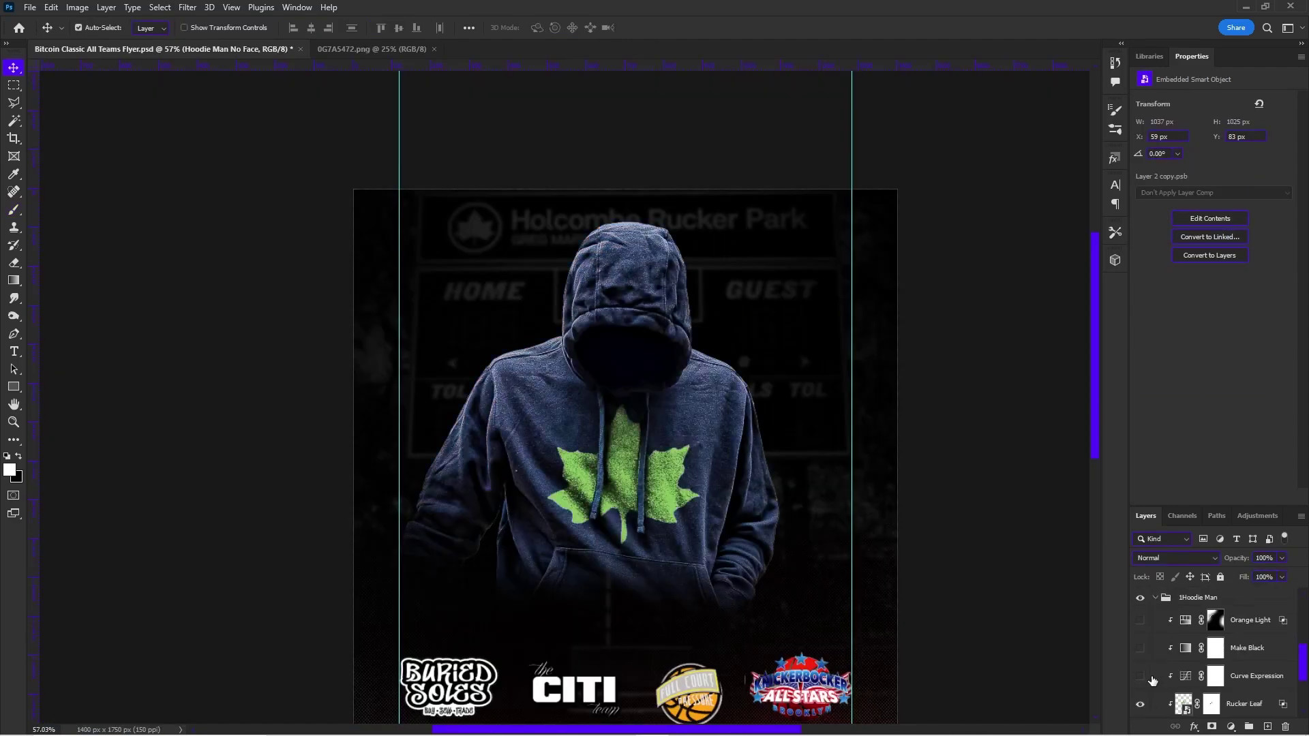
click(1138, 701)
scroll(1160, 709, down, 1)
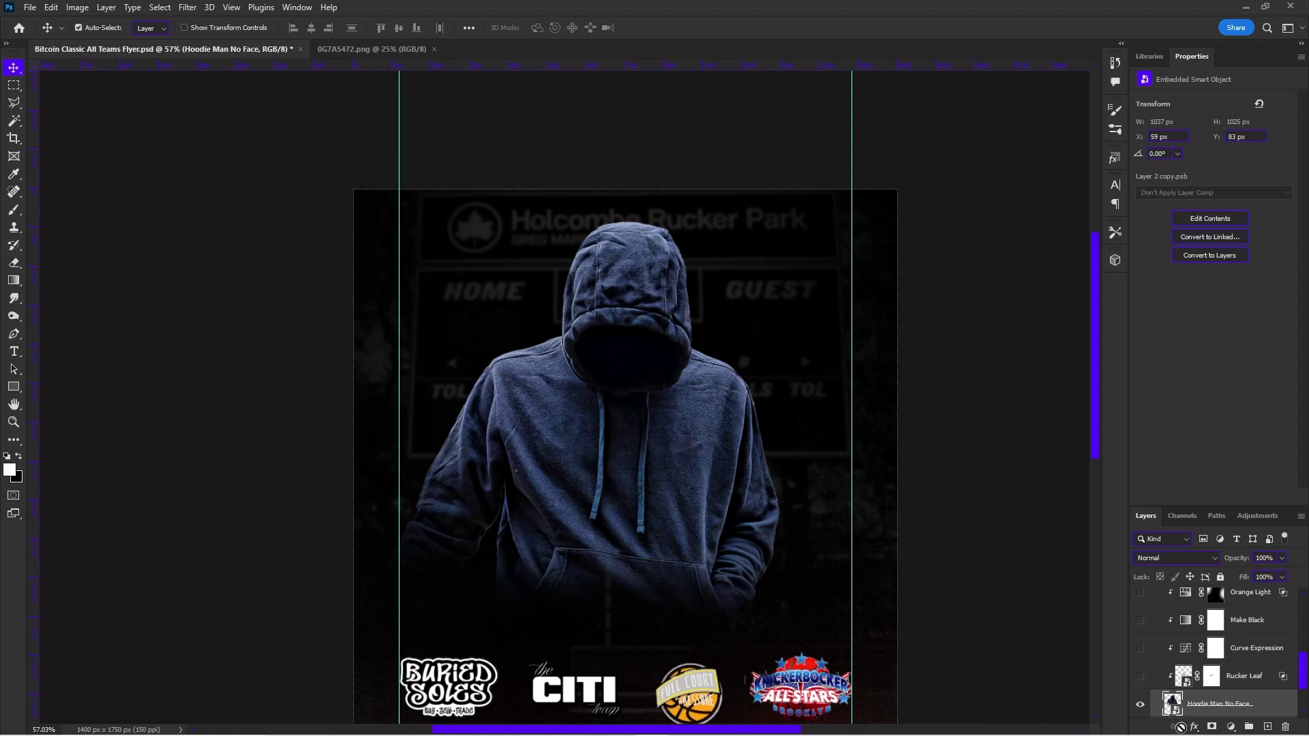
click(1140, 676)
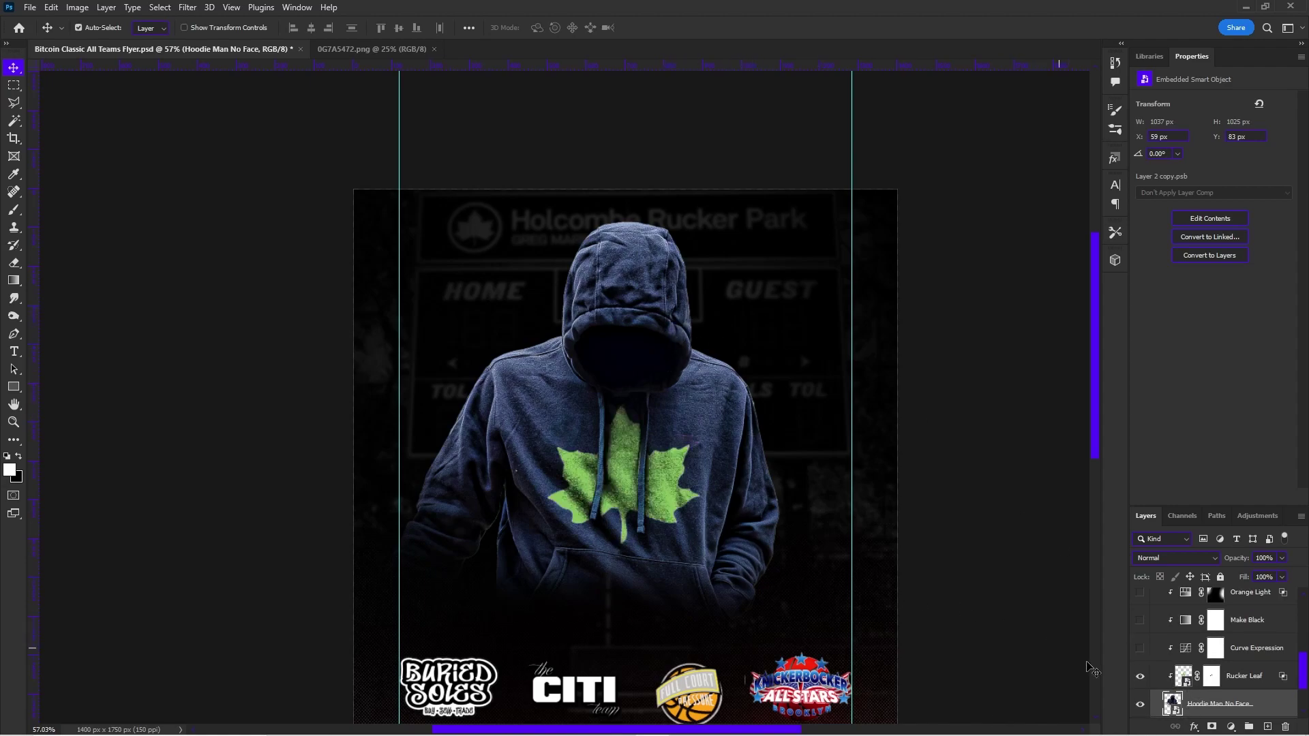
Try resetting the Rucker Leaf's Blend If black point for the underlying layer and splitting it to 0 / 32, without applying it.
right_click(1182, 676)
click(1157, 407)
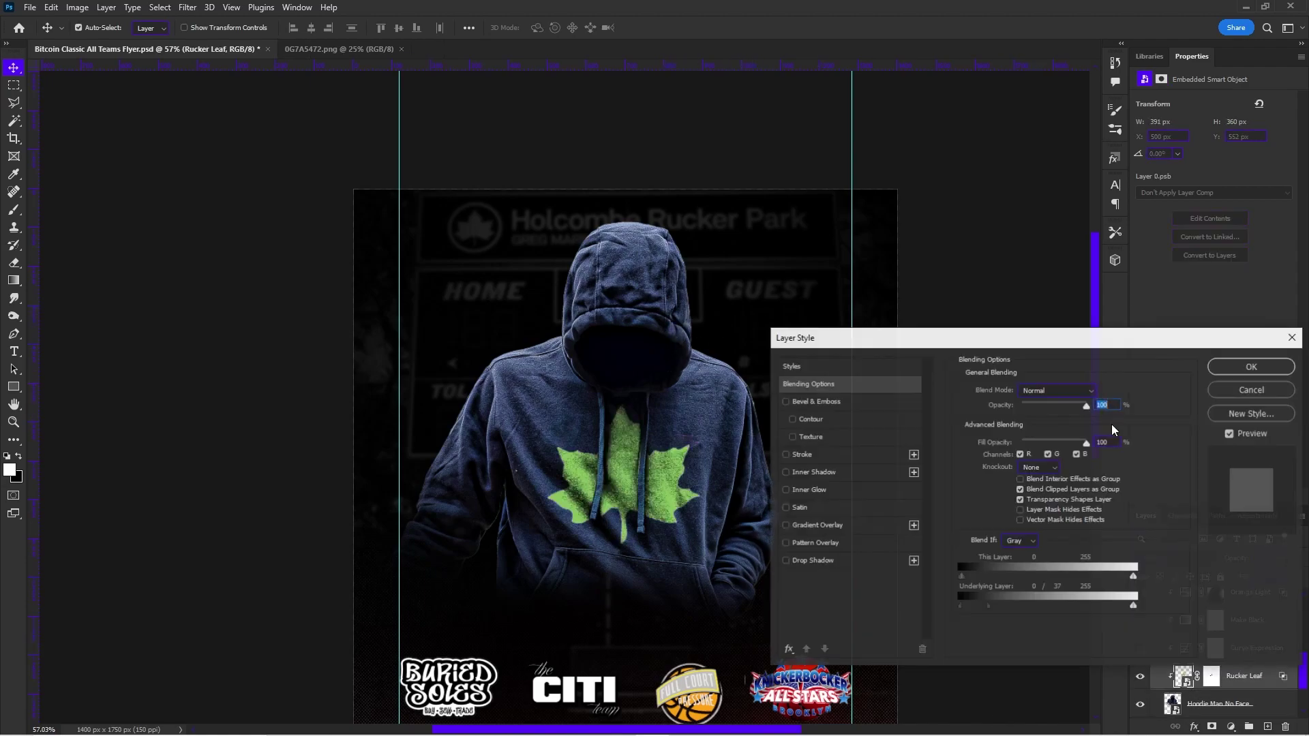
drag(991, 608, 718, 607)
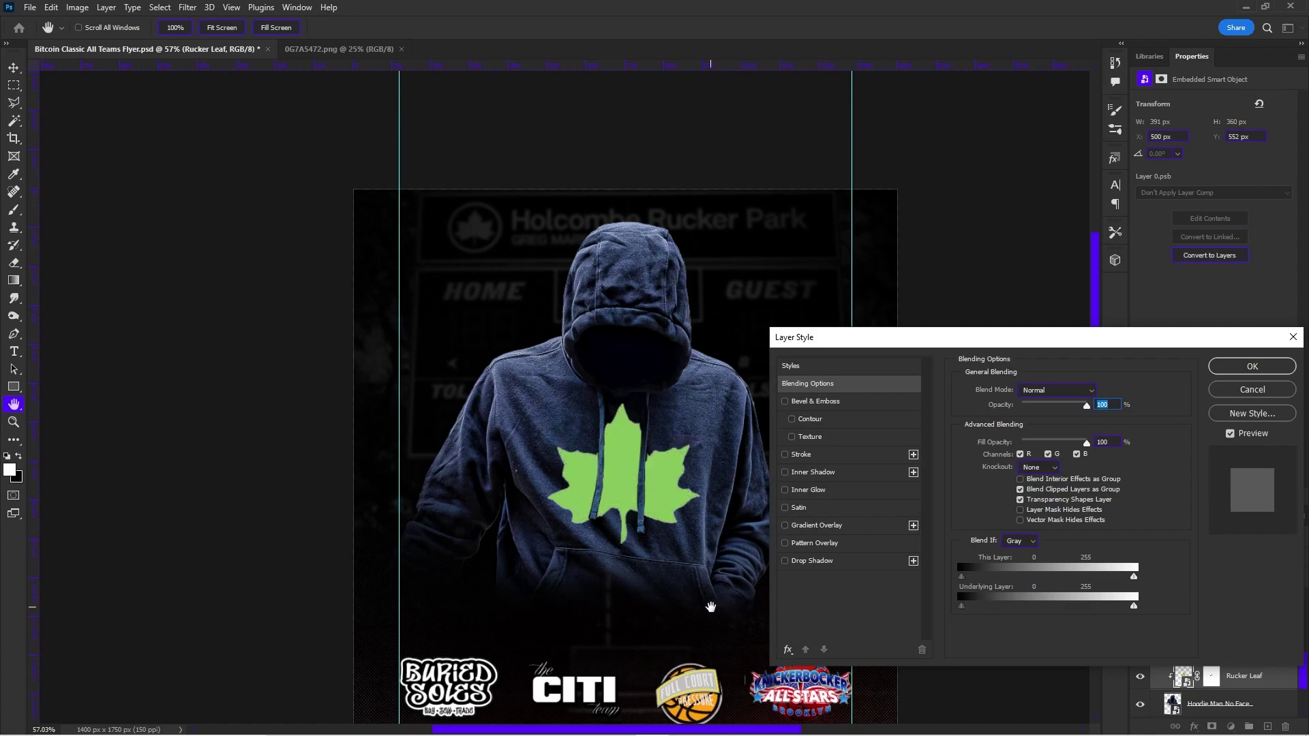
key(alt)
mouse_move(963, 612)
mouse_down()
mouse_move(1064, 611)
mouse_move(985, 613)
mouse_up()
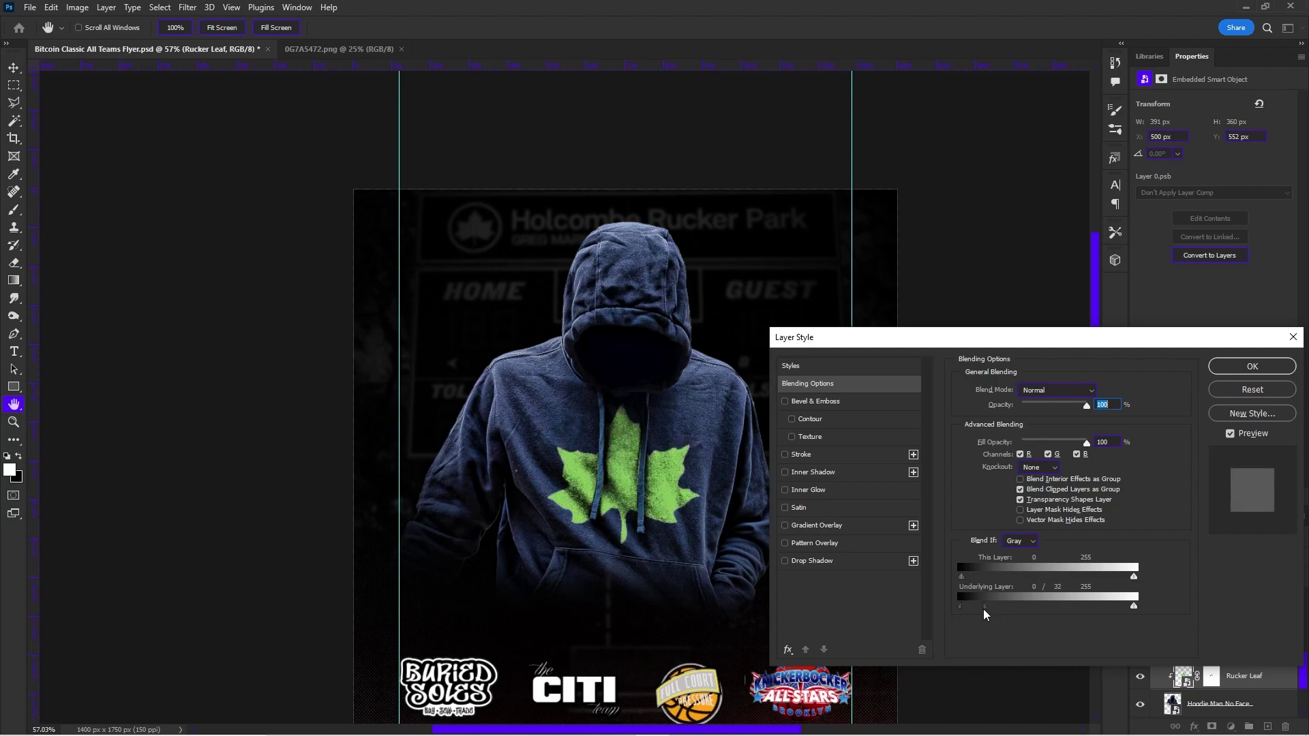
click(1224, 391)
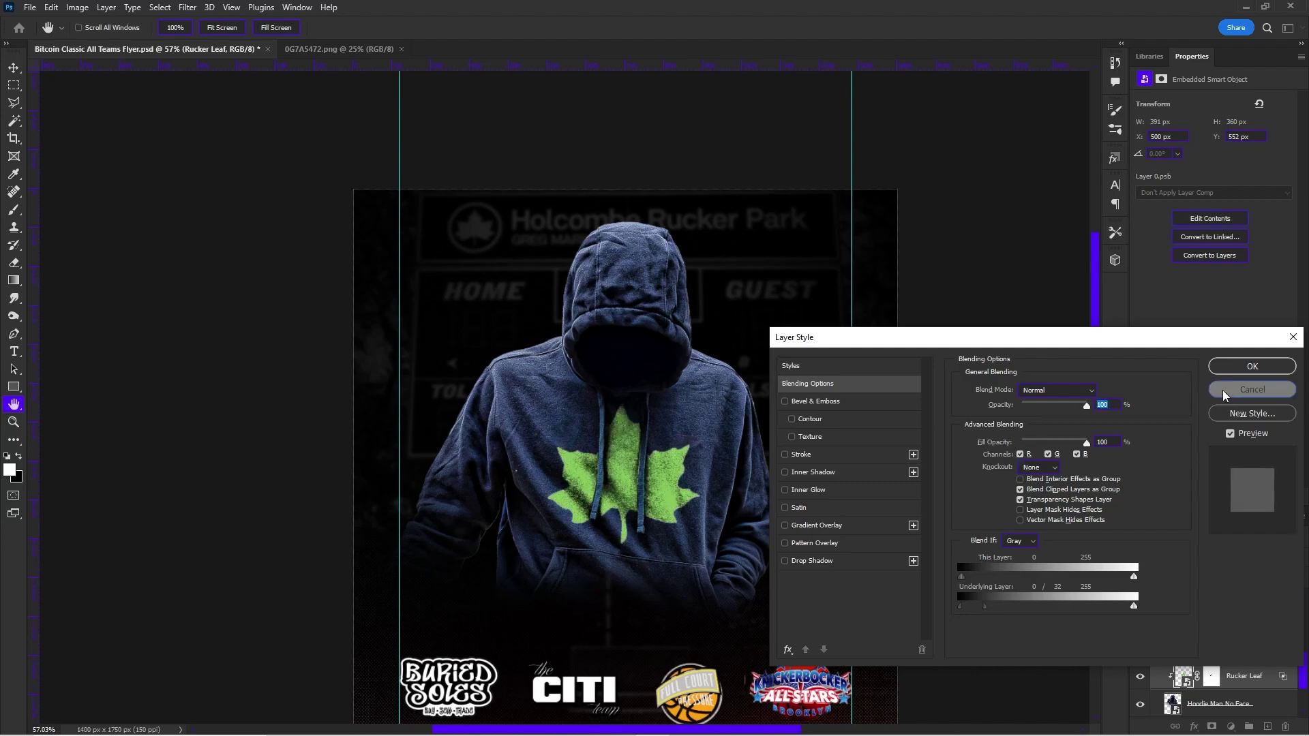
Turn on the Curve Expression adjustment above the Rucker Leaf layer and display its curve.
click(1137, 651)
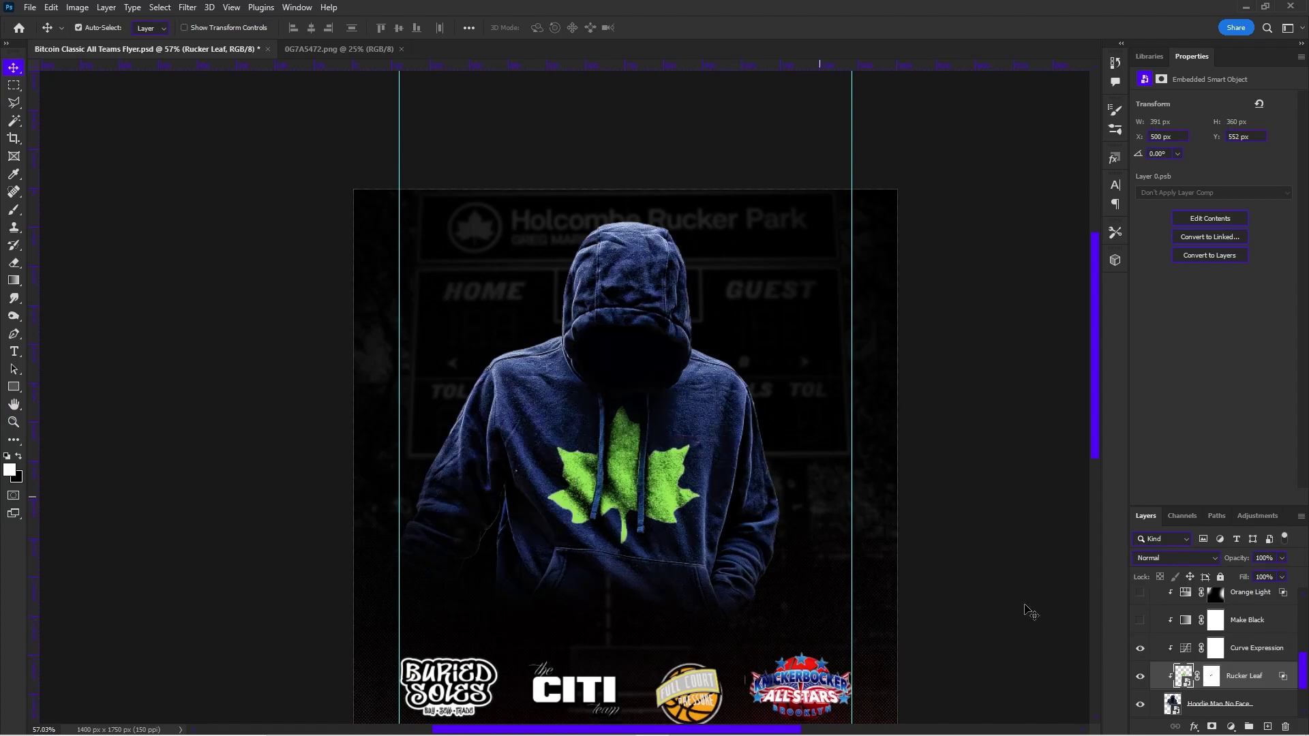
click(1265, 651)
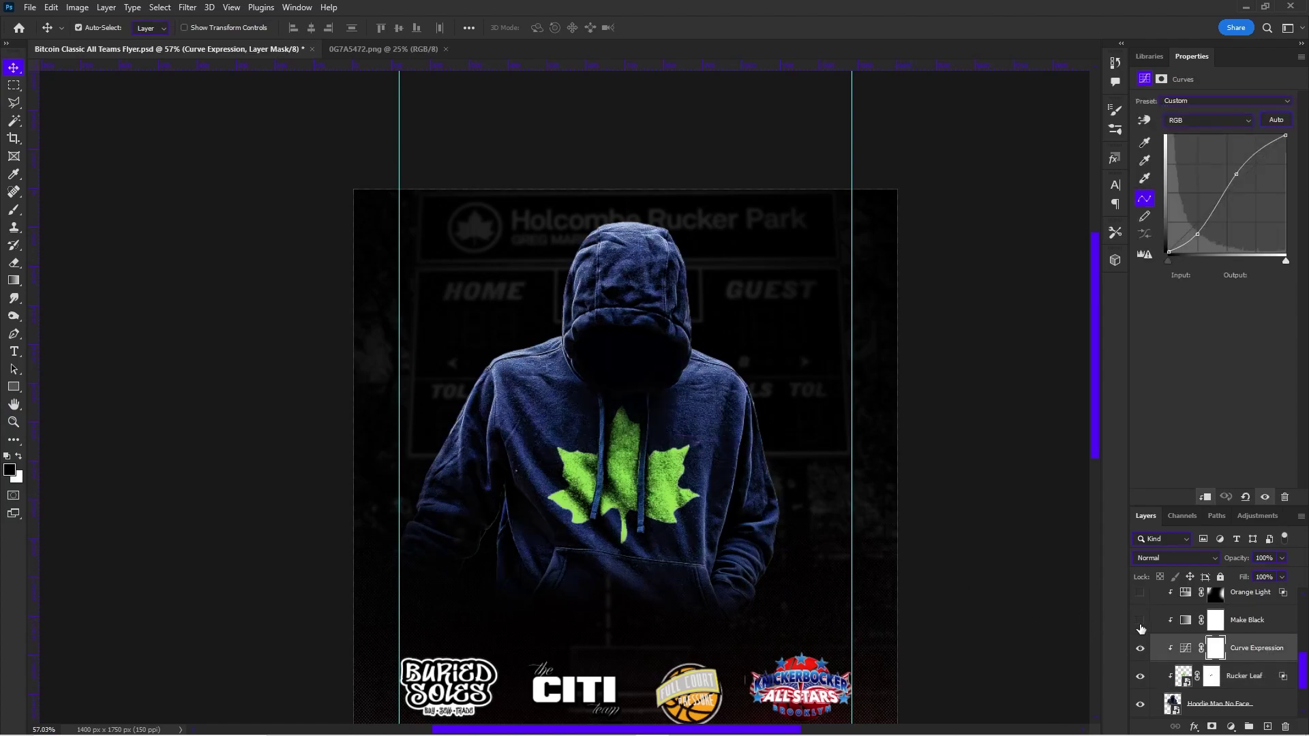
Turn on the Make Black gradient map above Curve Expression and move its dark grey stop to location 37%.
click(1141, 622)
click(1216, 621)
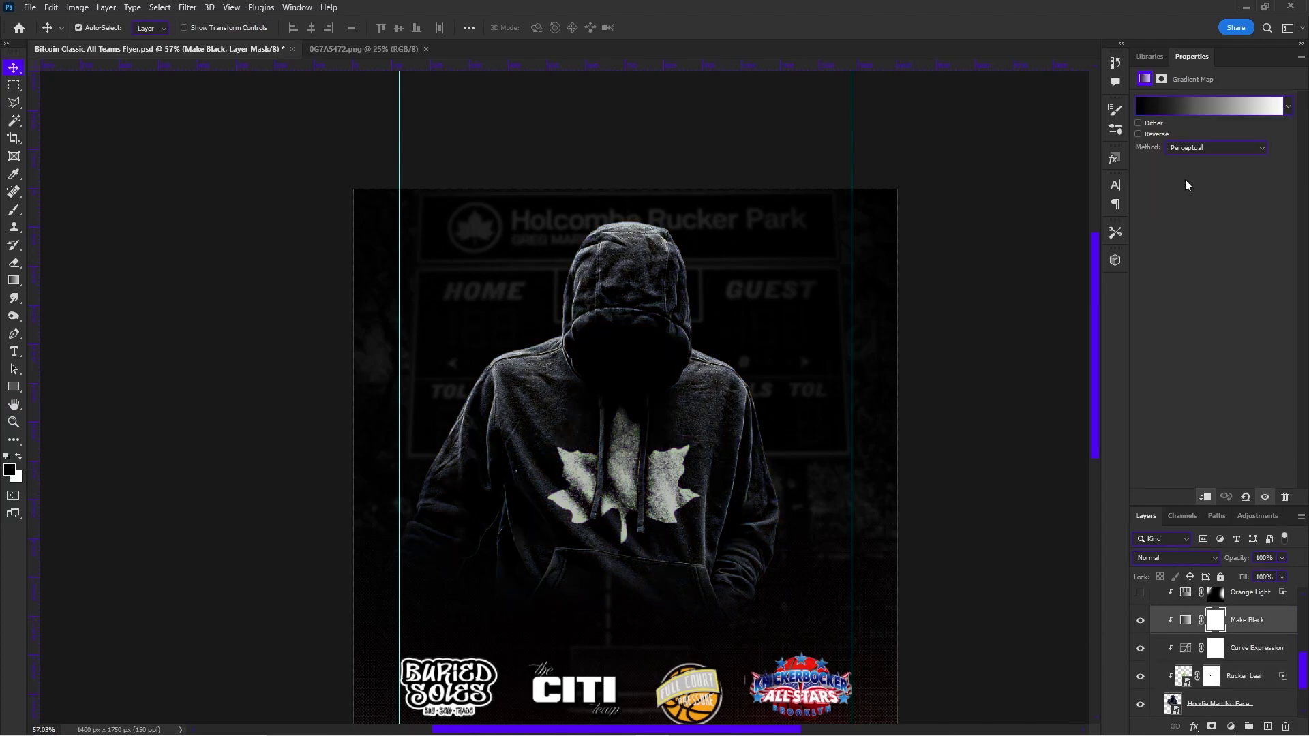
click(1187, 106)
mouse_move(983, 370)
mouse_down()
mouse_move(1016, 370)
mouse_move(977, 369)
mouse_up()
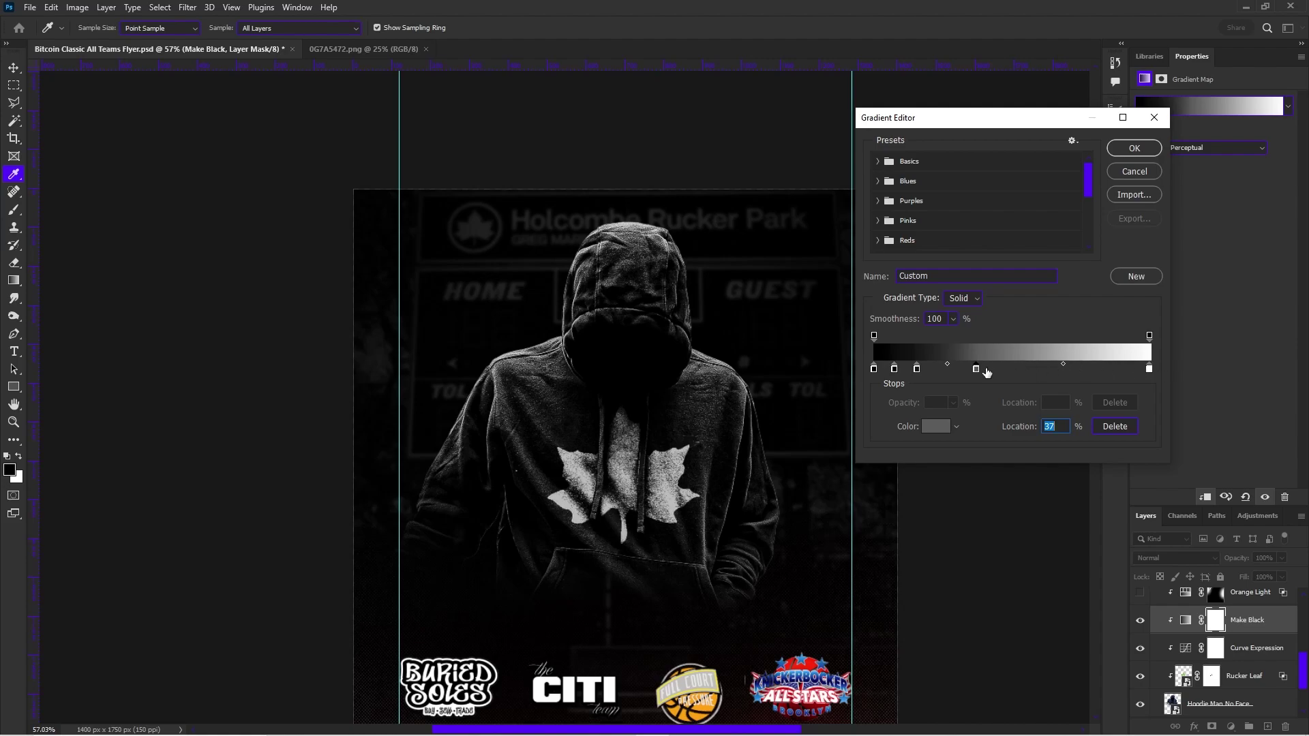
key(Return)
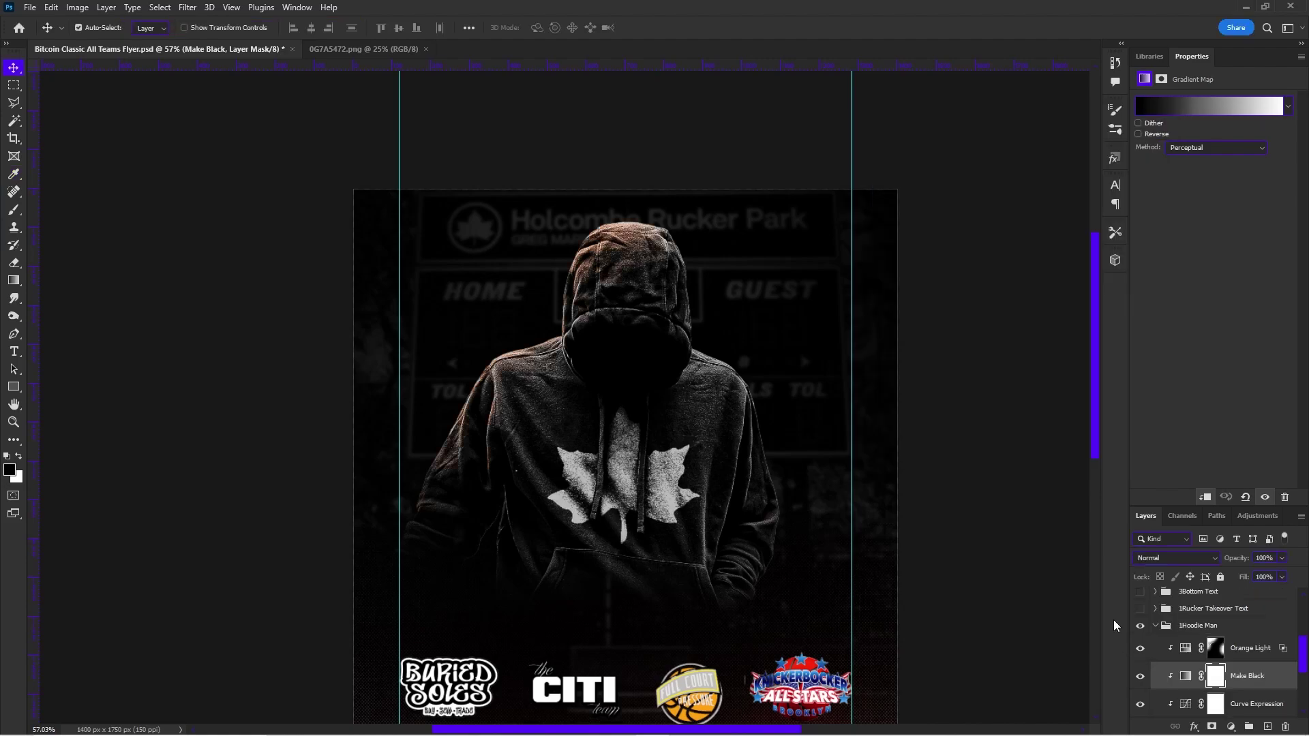
Turn on the Orange Light Hue/Saturation adjustment in the Hoodie Man group and set its saturation to 82.
scroll(609, 237, up, 5)
click(1228, 645)
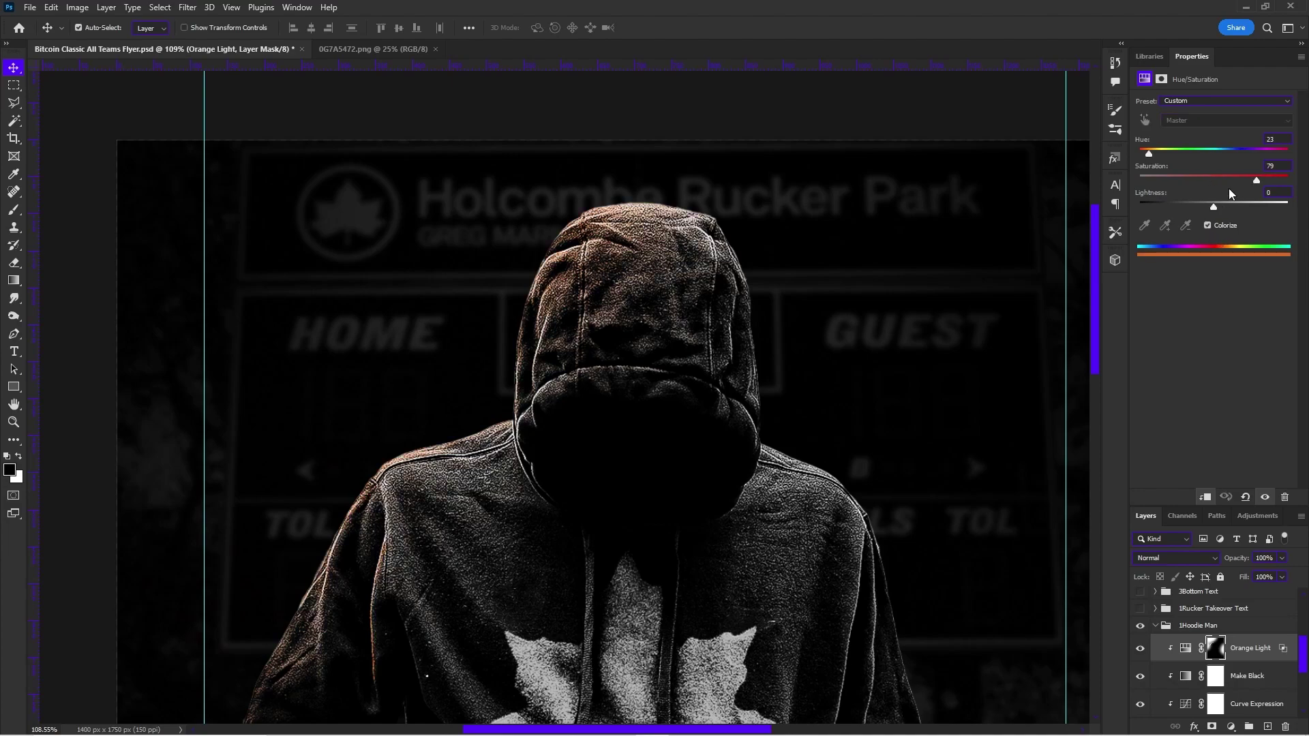
drag(1257, 181, 1271, 181)
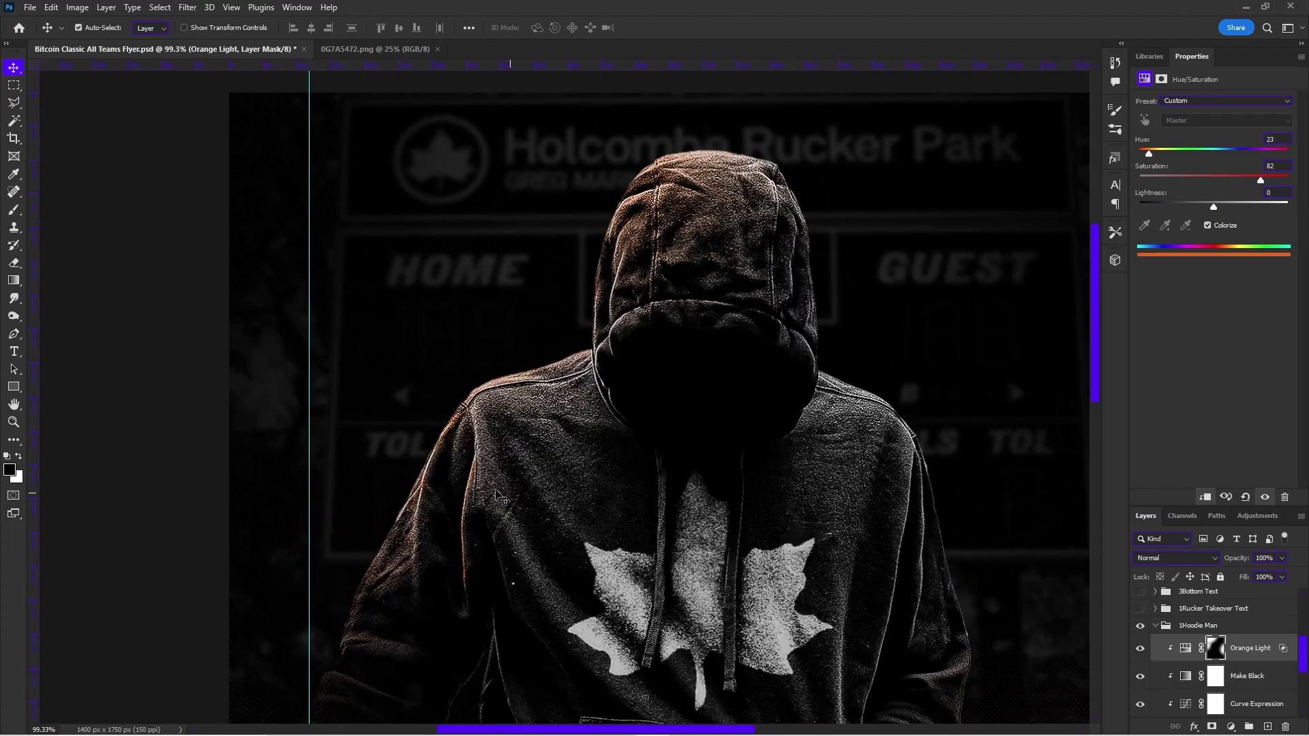
Brush black on the Orange Light mask across the hoodie's upper chest and swap the foreground and background colours.
key(b)
mouse_move(538, 458)
mouse_down()
mouse_move(504, 413)
mouse_move(558, 527)
mouse_move(615, 467)
mouse_up()
key(x)
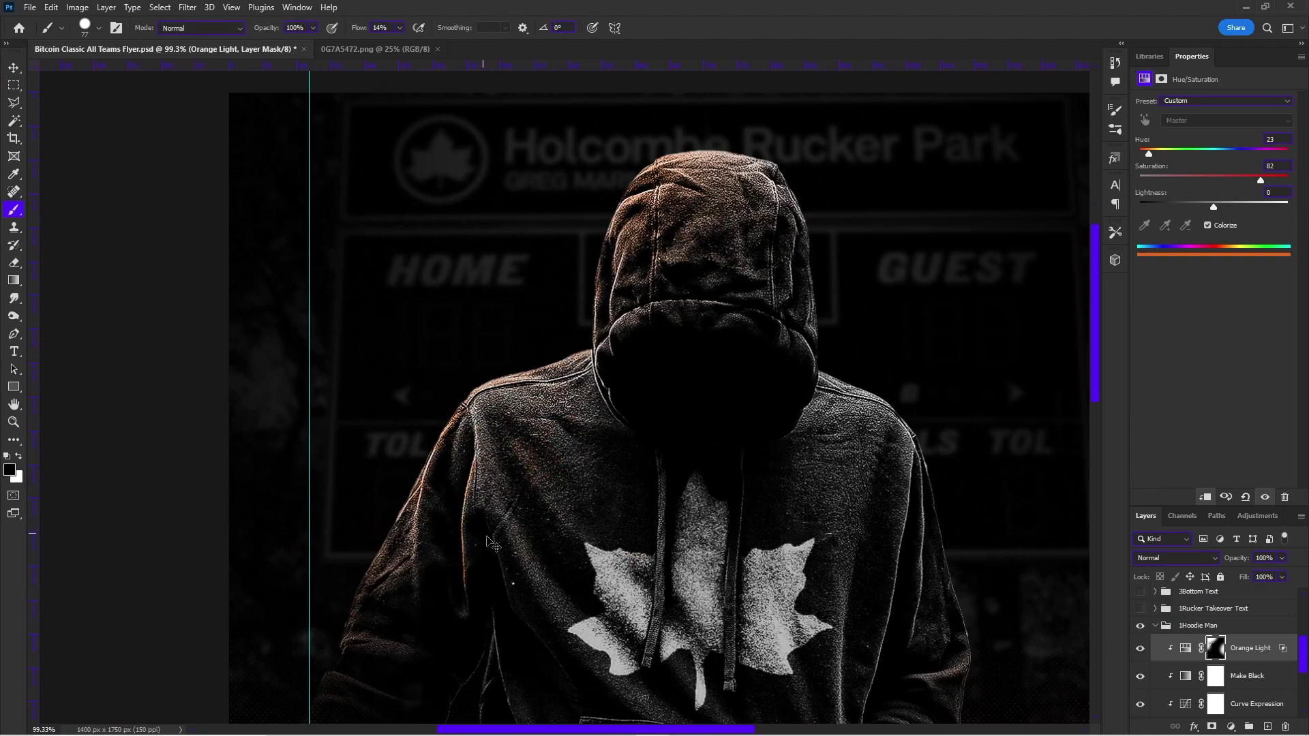
Show and expand the 1Rucker Takeover Text group, and copy the layer style of the THE RUCKER text.
scroll(606, 285, down, 1)
scroll(682, 293, down, 6)
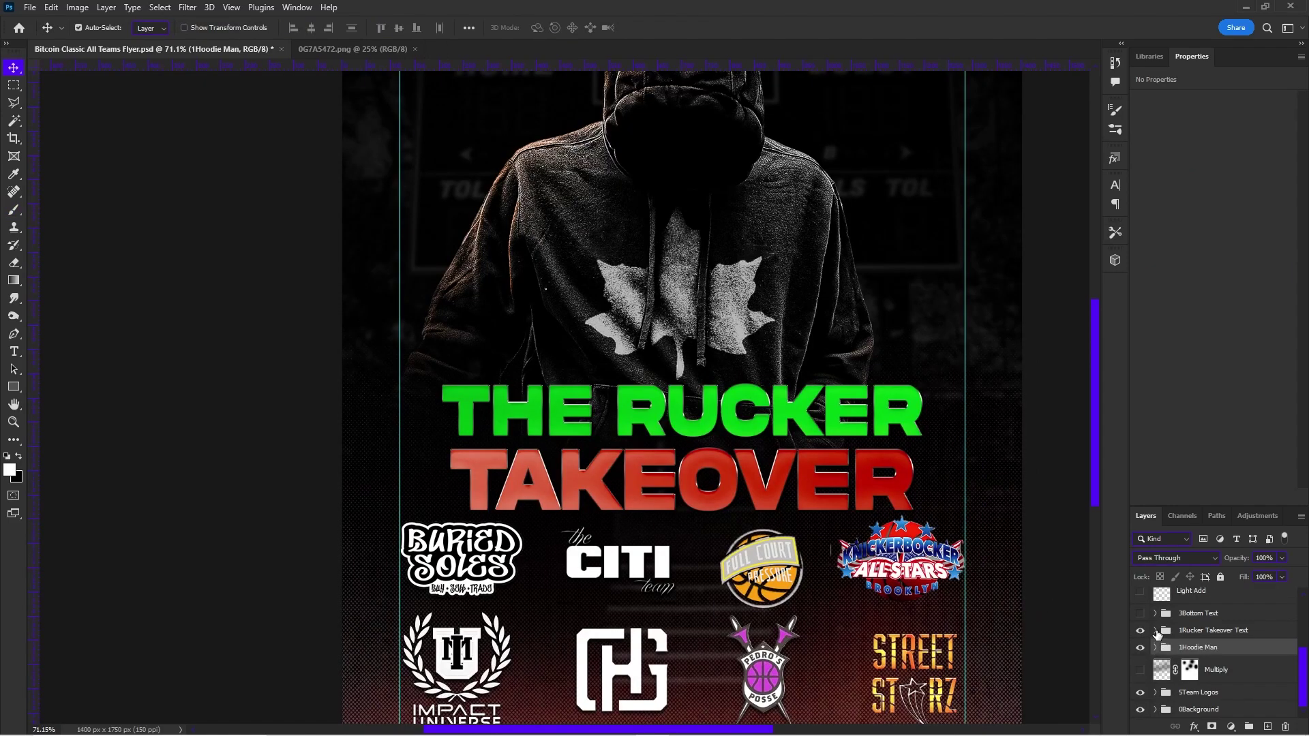
click(1157, 634)
click(1204, 634)
click(1196, 657)
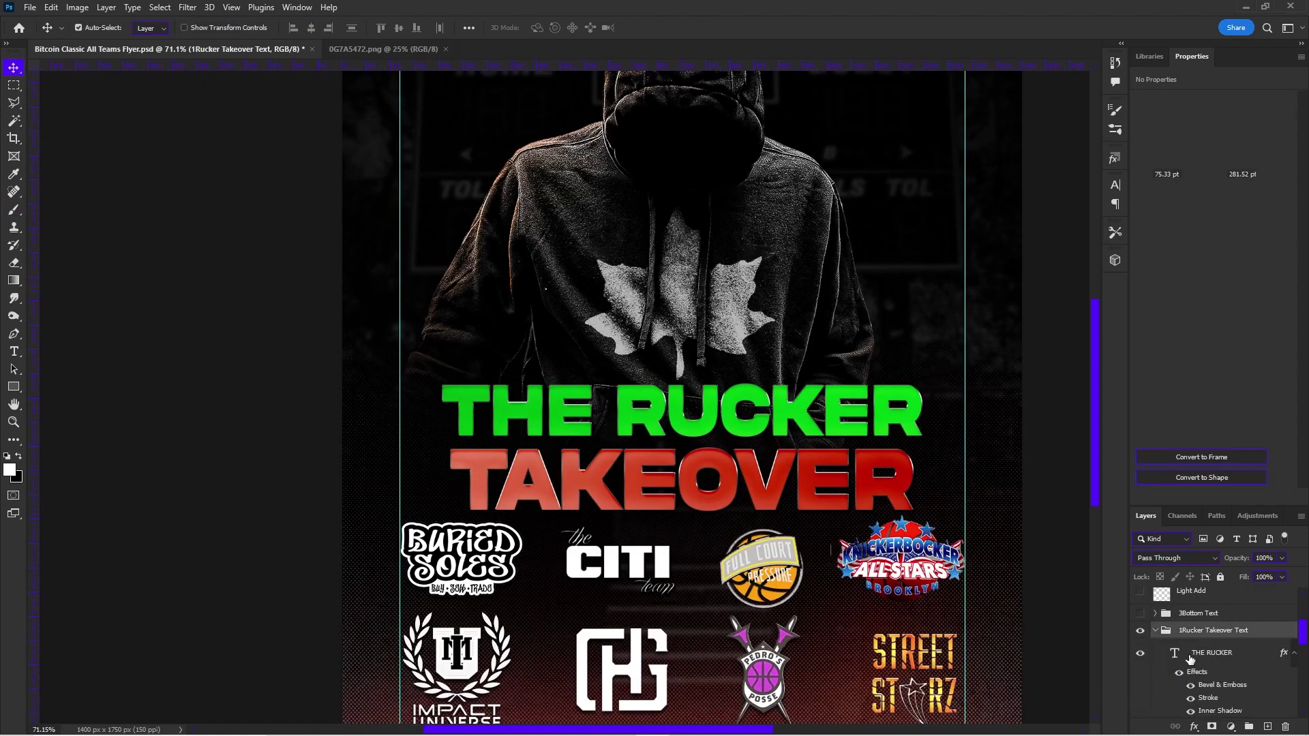
scroll(1192, 663, down, 1)
right_click(1201, 611)
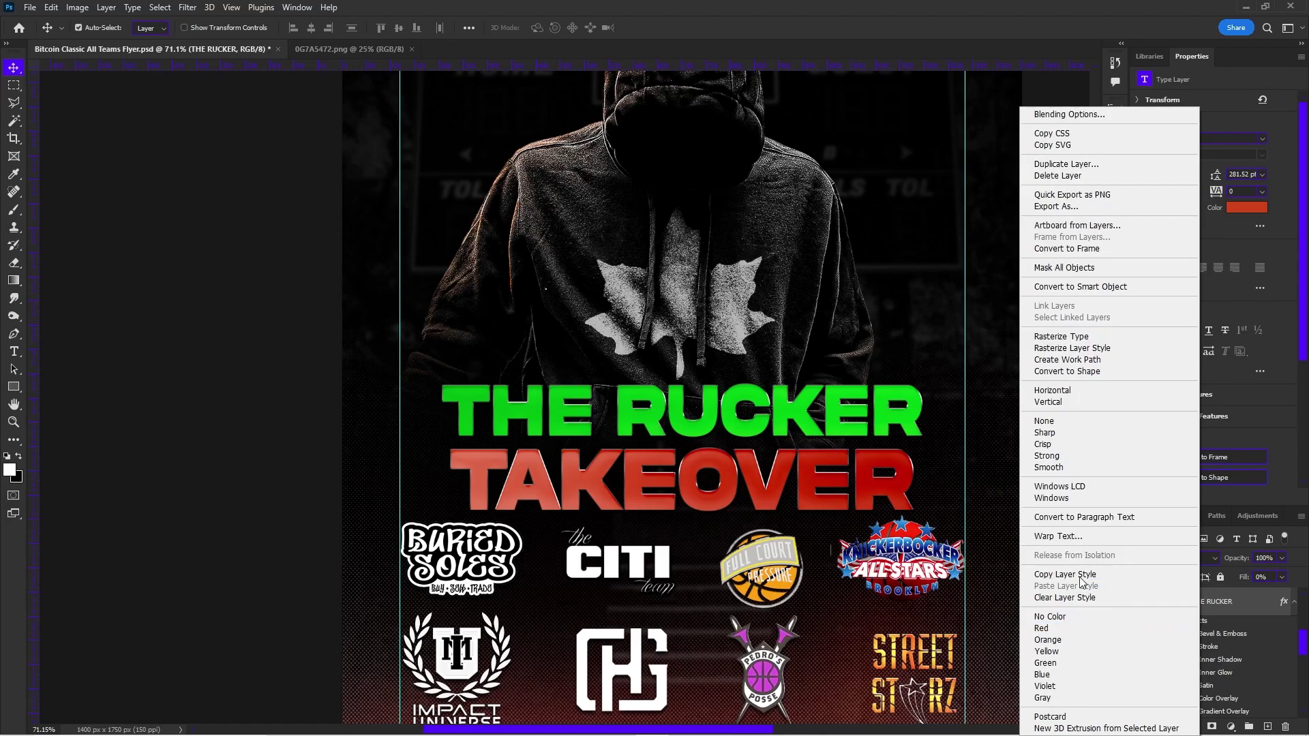
click(1081, 577)
Try the saved gold layer style on the THE RUCKER text.
double_click(1188, 615)
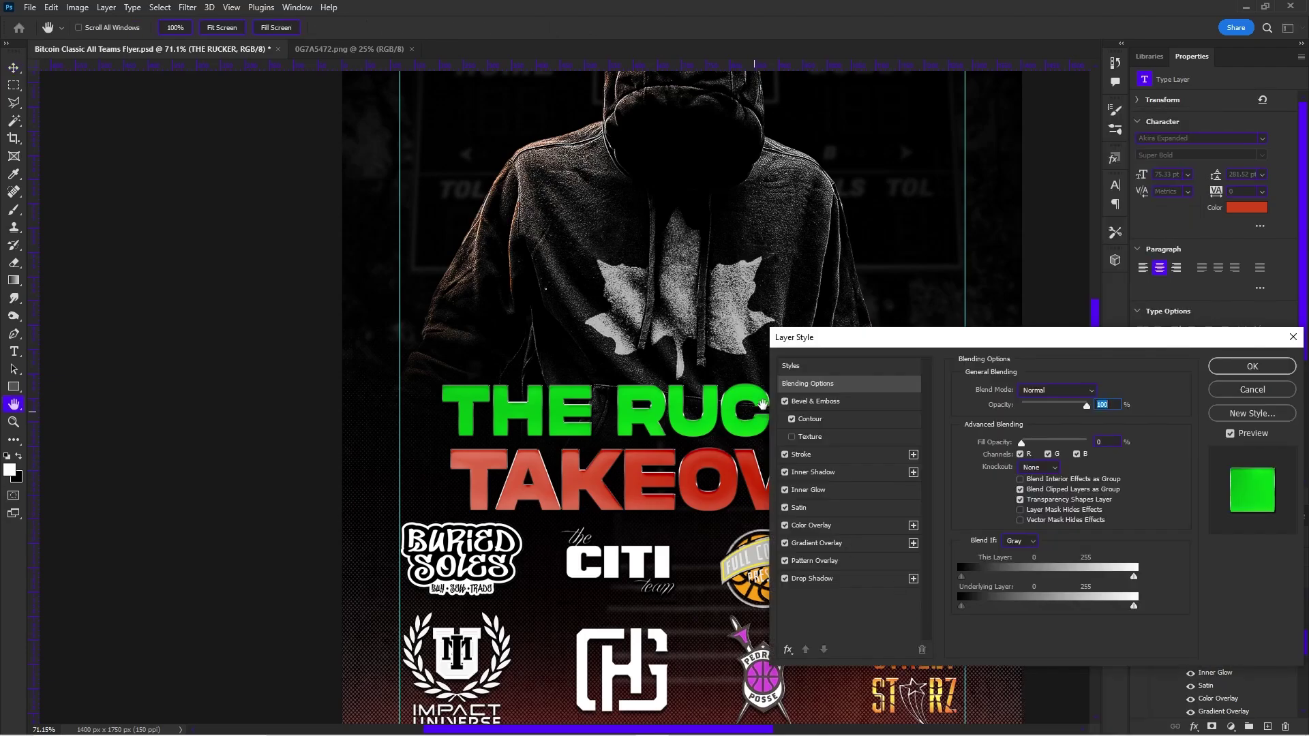
click(791, 366)
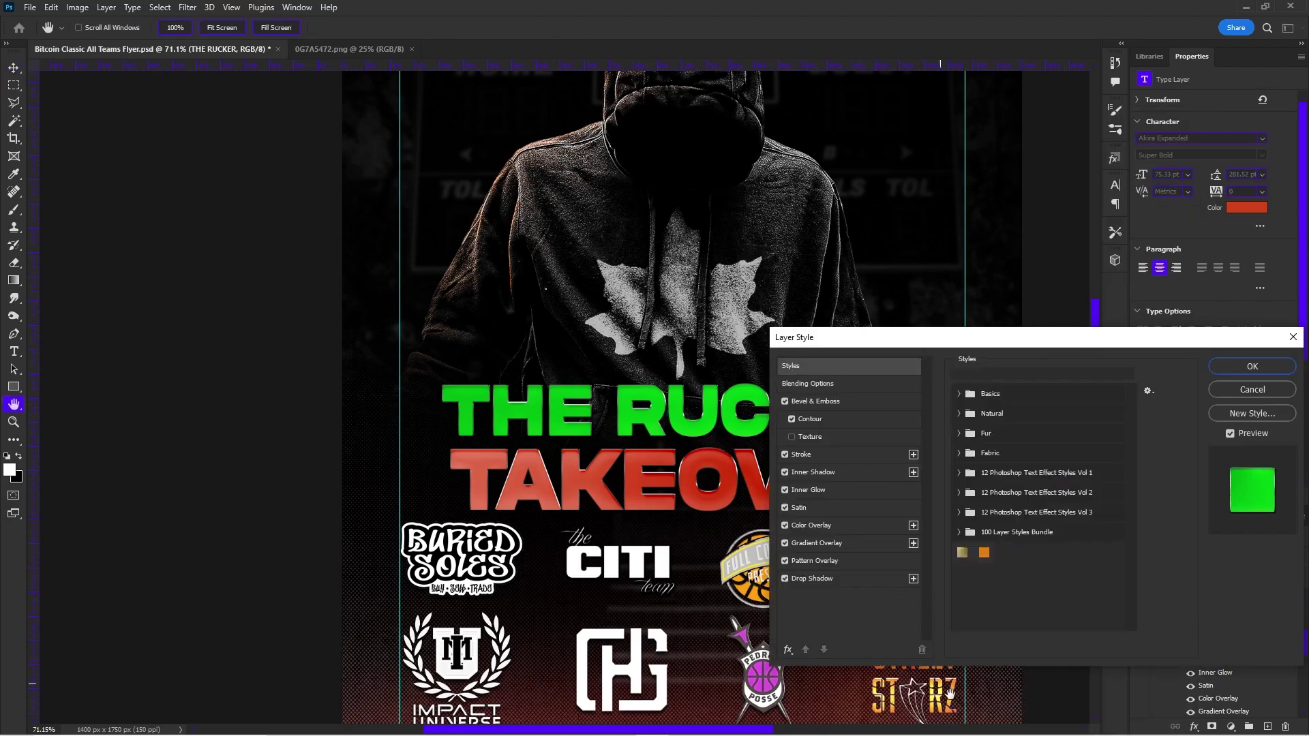
click(962, 551)
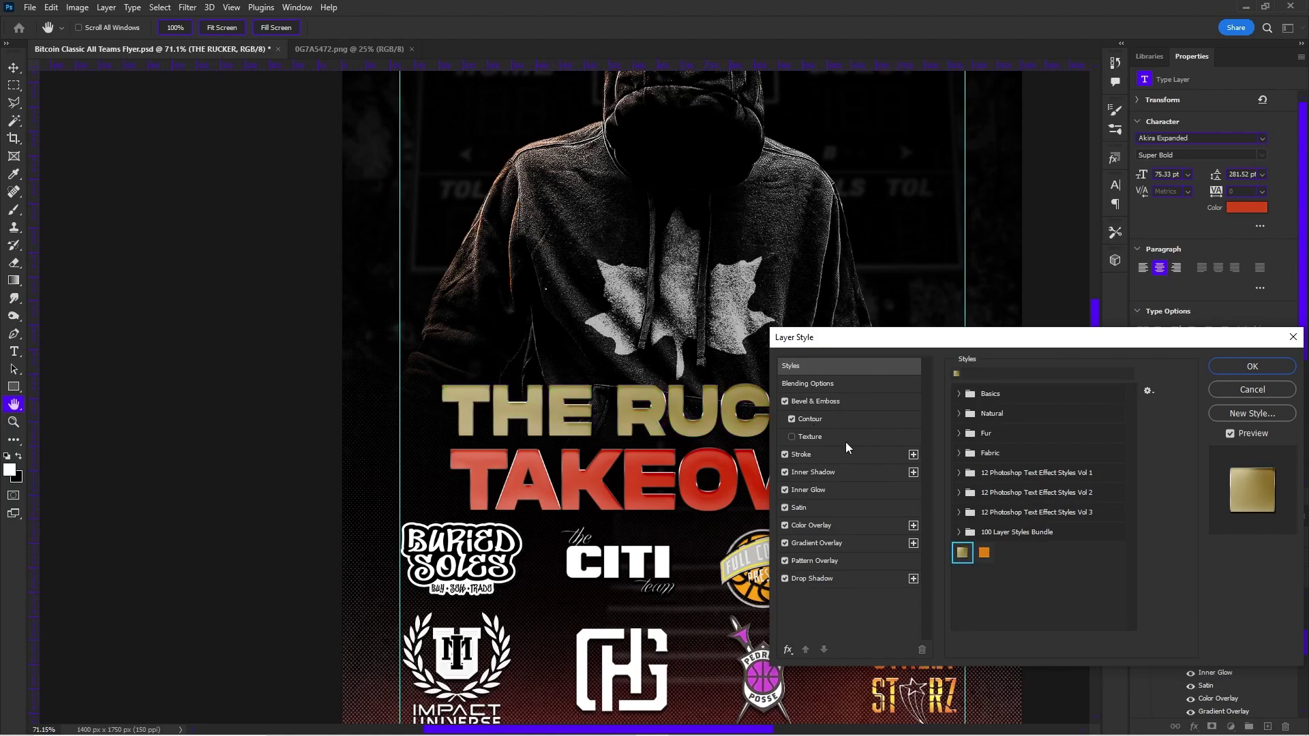
Try changing the middle stop of THE RUCKER's Gradient Overlay to pink d37395, discarding all the layer style changes.
click(835, 543)
click(1028, 422)
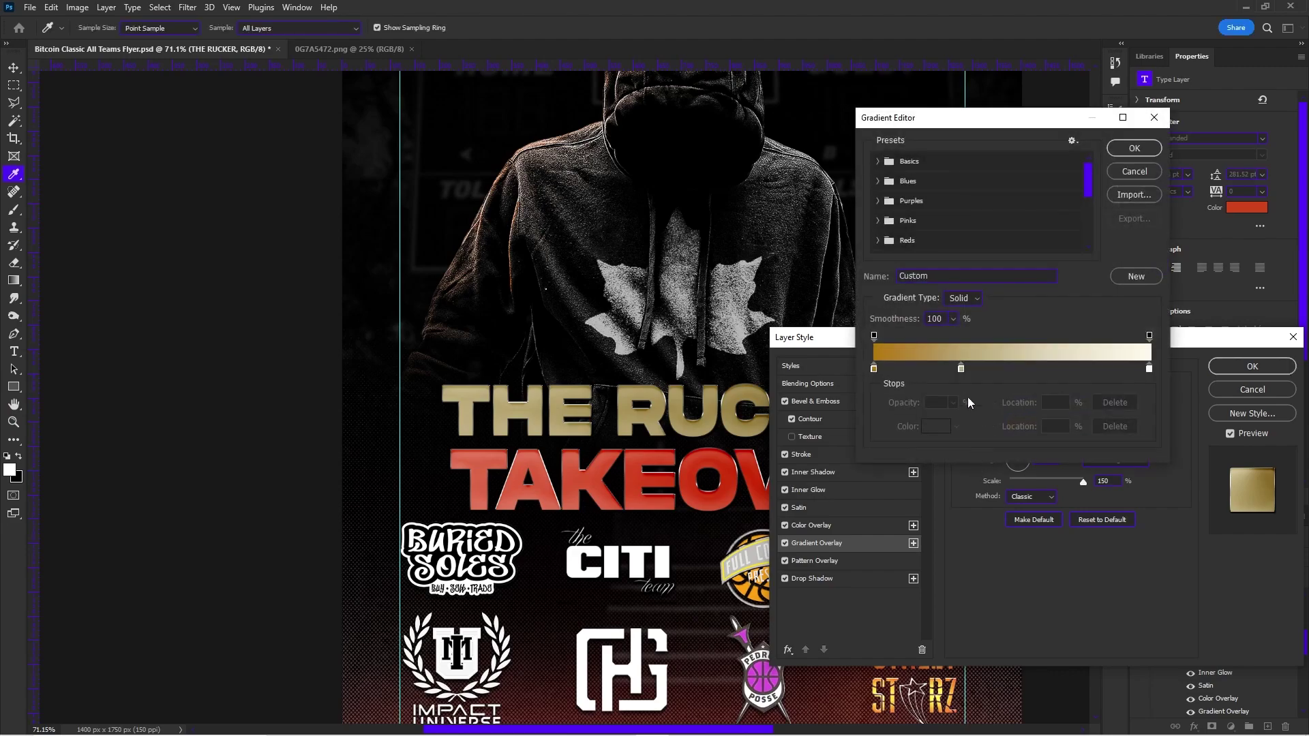
click(962, 369)
click(1050, 382)
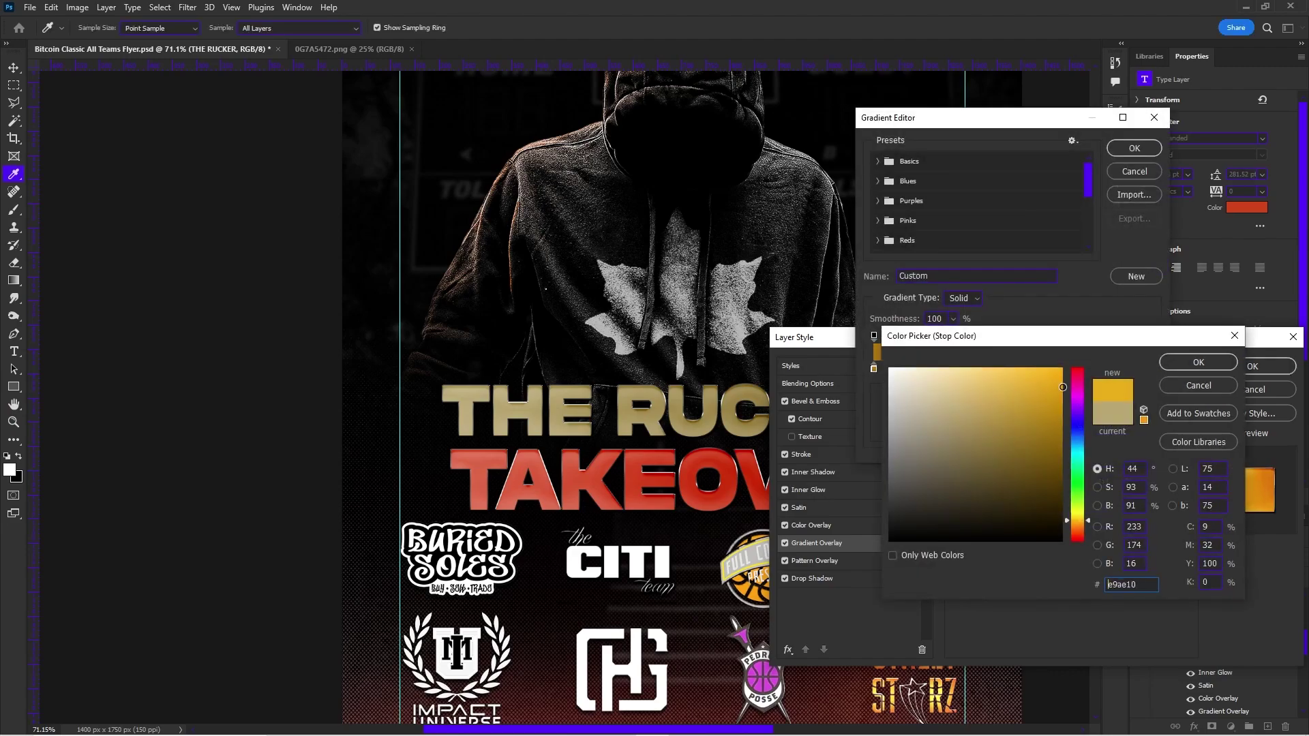
click(1078, 378)
text(d37395)
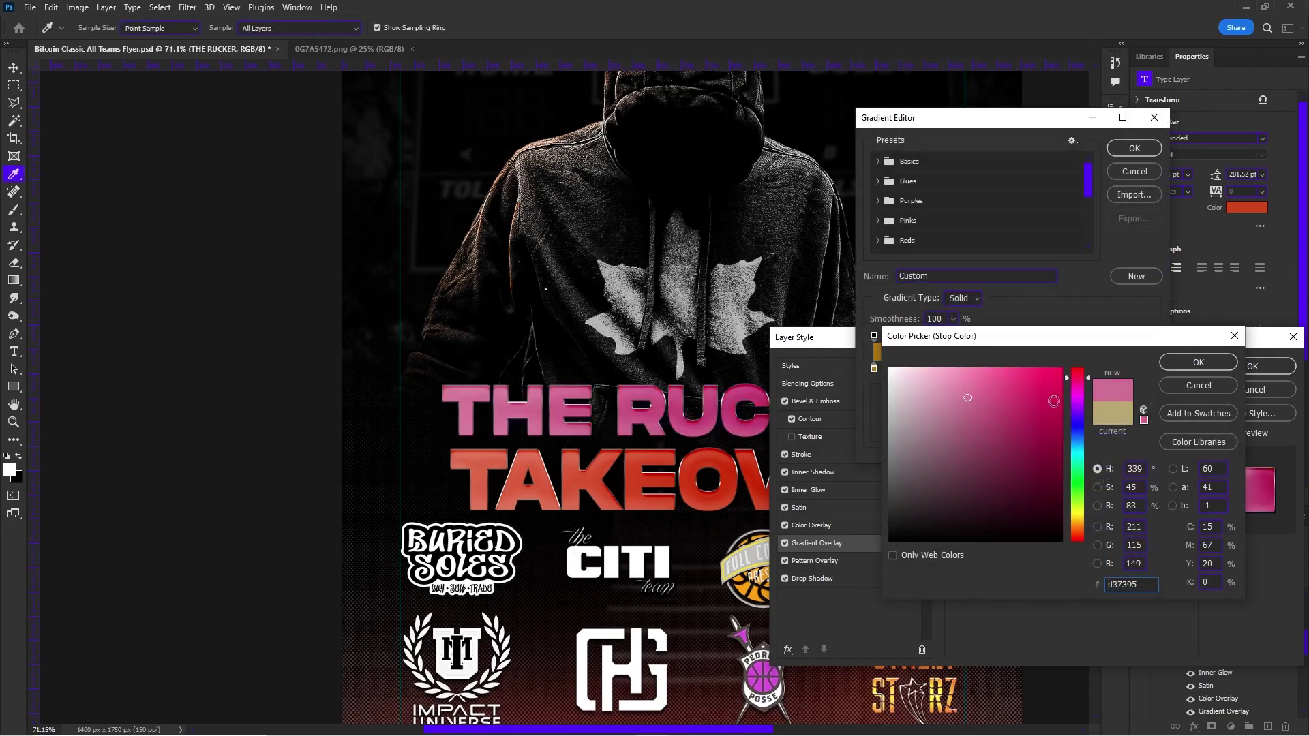
click(1200, 386)
click(1134, 174)
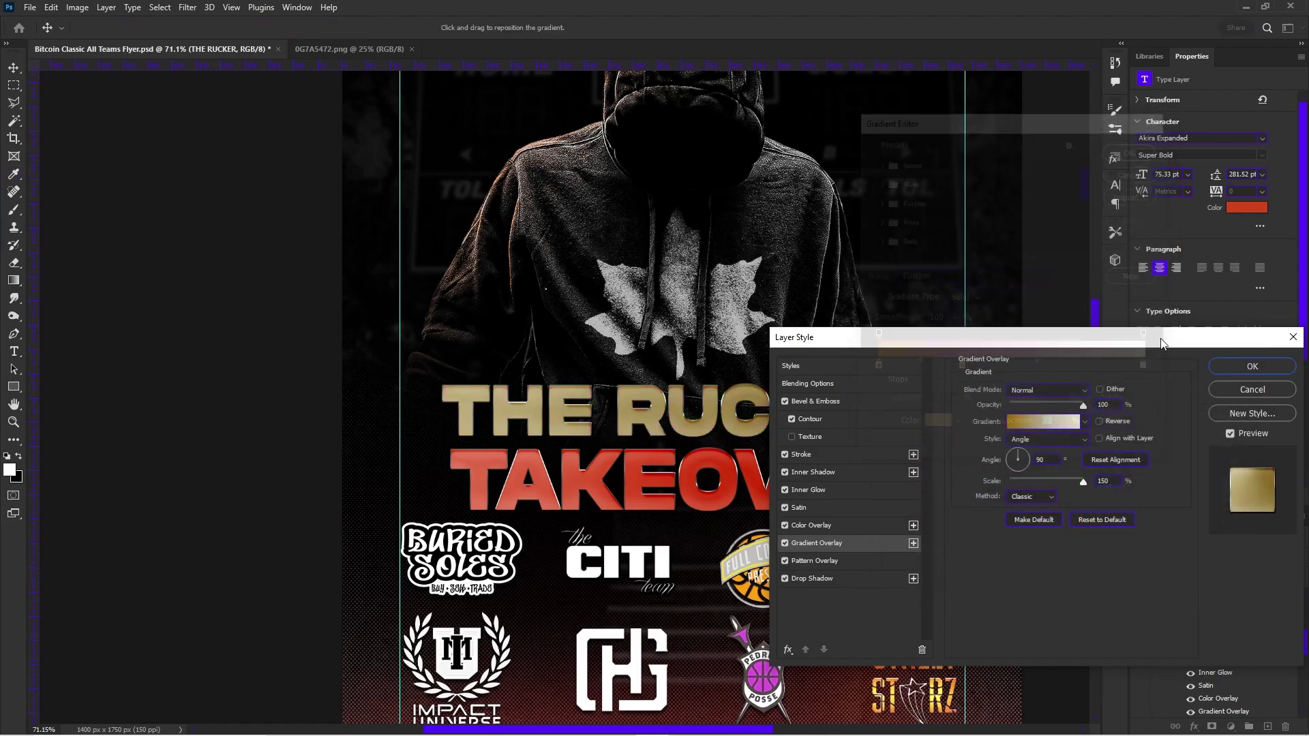
click(1252, 390)
Show the 3Bottom Text group and the Light Add layer, and select Light Add.
key(ctrl+0)
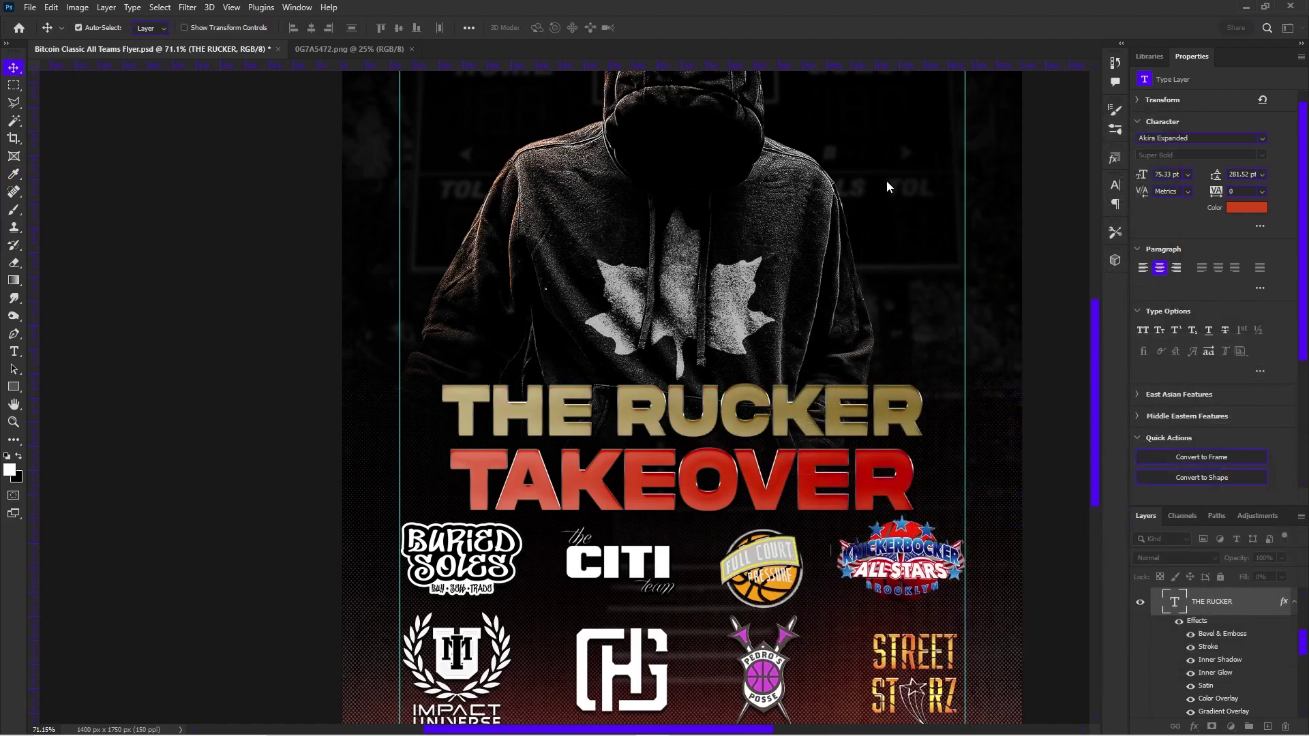
scroll(759, 399, up, 1)
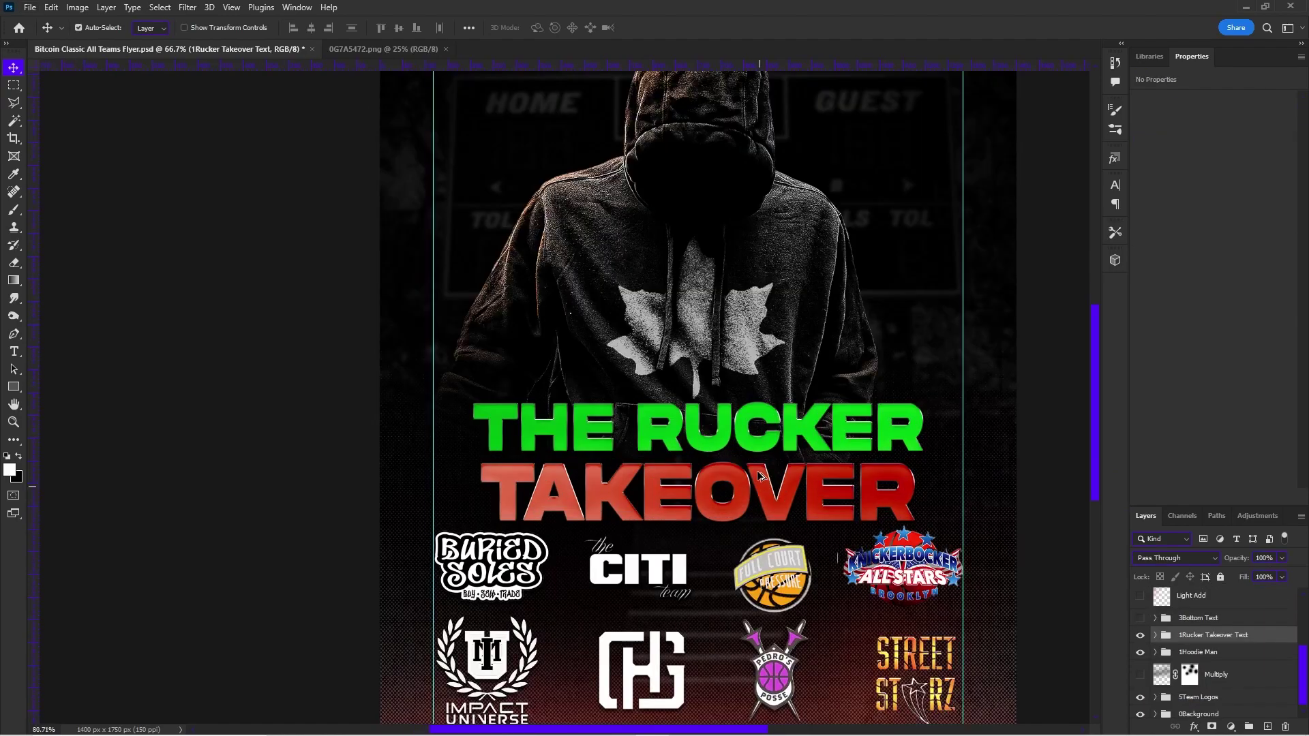
scroll(757, 475, up, 4)
scroll(748, 508, down, 6)
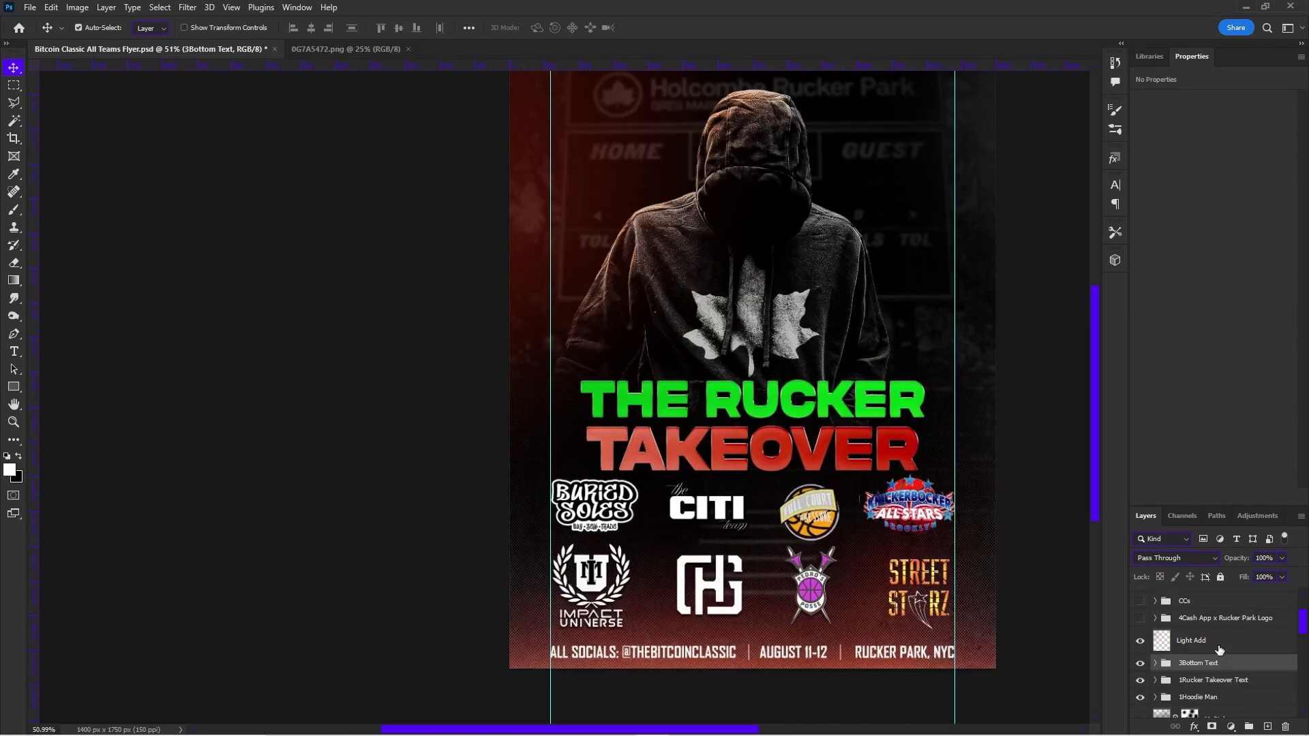
click(1202, 644)
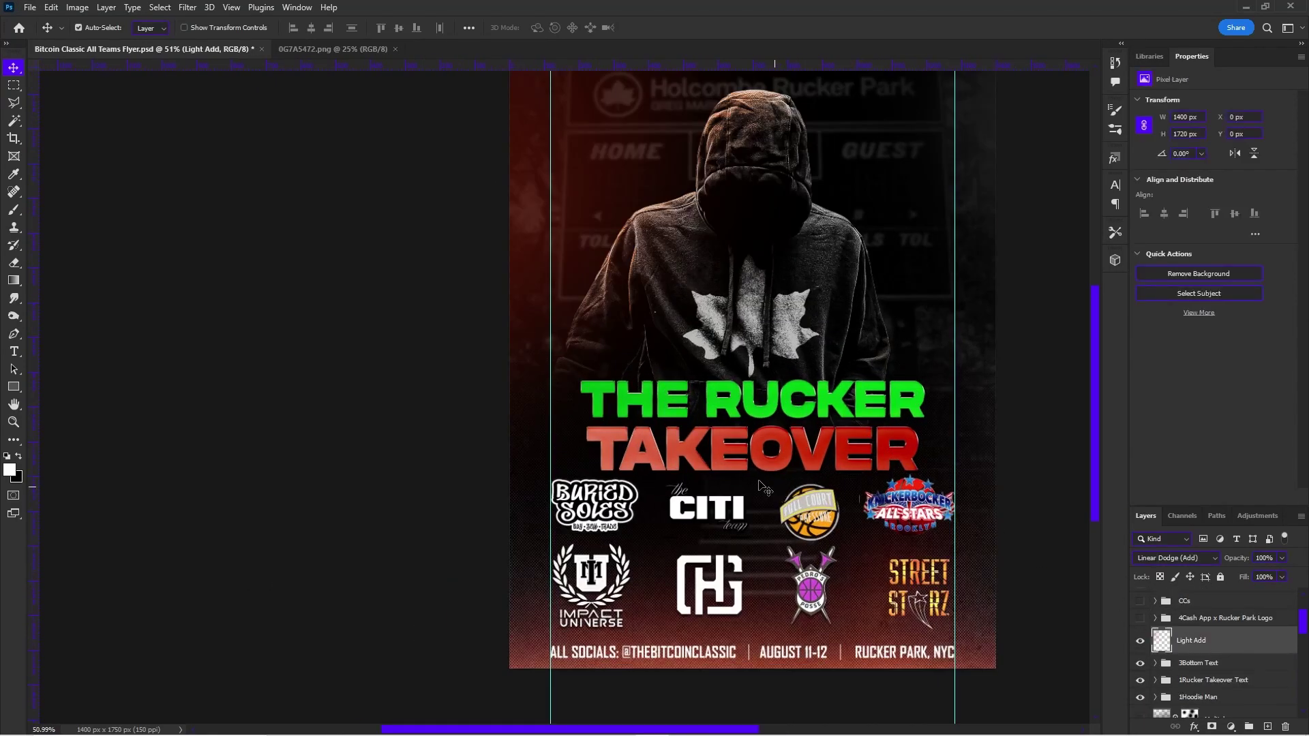
Hide and show the Light Add layer repeatedly to compare the flyer with and without the red glow.
scroll(765, 486, down, 2)
click(1142, 641)
click(1142, 641)
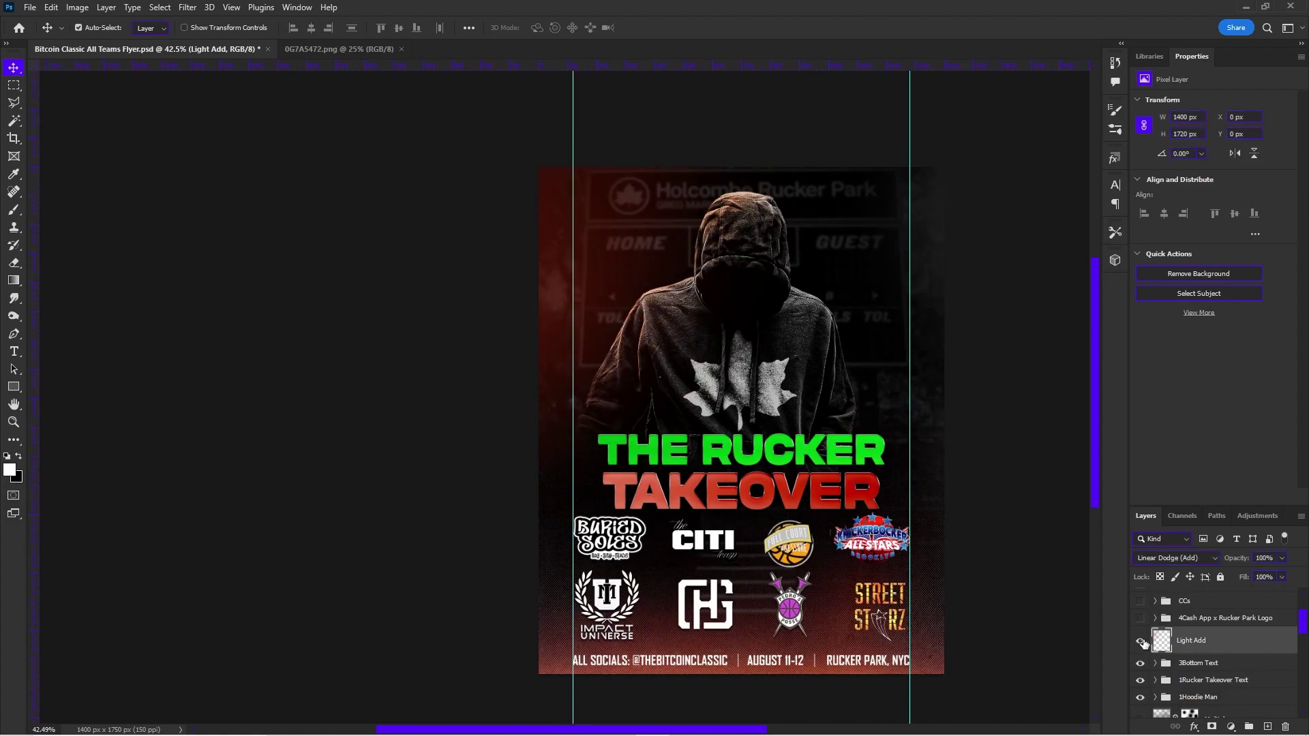
click(1141, 641)
click(1142, 641)
click(1142, 641)
click(1141, 641)
Try brushing red sampled from the TAKEOVER text over the hoodie and right edge on Light Add, and undo the strokes.
key(b)
alt+click(686, 483)
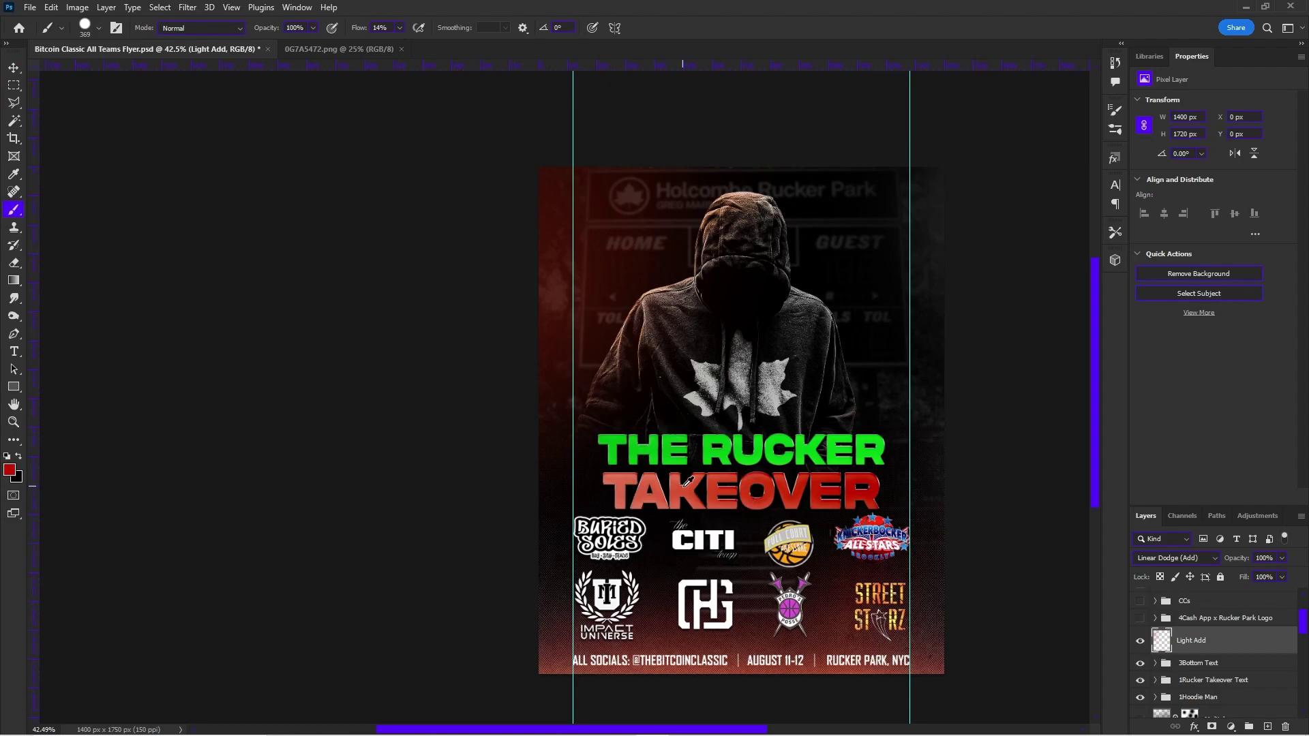
alt+click(684, 487)
drag(771, 301, 781, 315)
key(ctrl+z)
mouse_move(772, 374)
mouse_down()
mouse_move(814, 370)
mouse_move(856, 437)
mouse_up()
click(812, 409)
key(ctrl+z)
mouse_move(889, 175)
mouse_down()
mouse_move(964, 250)
mouse_move(1019, 456)
mouse_up()
key(ctrl+z)
key(ctrl+z)
key(ctrl+z)
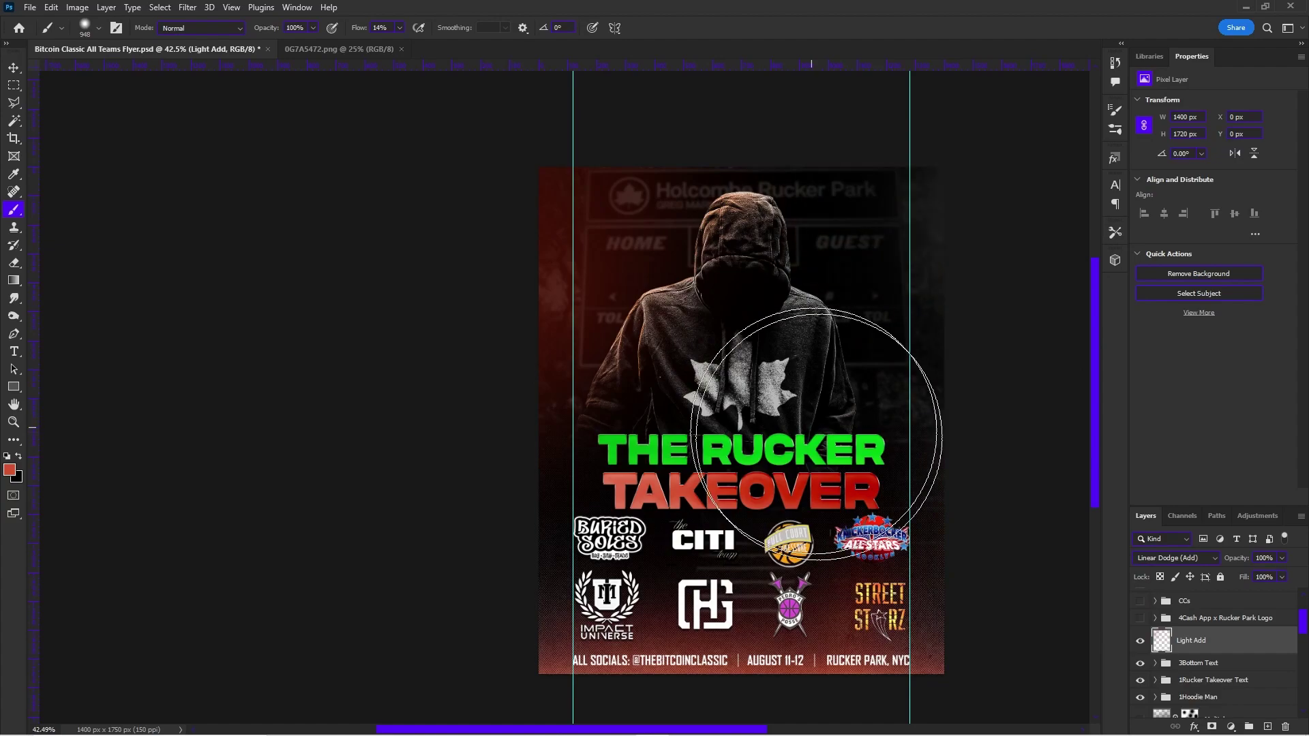
Show the 4Cash App x Rucker Park Logo, CCs and TBC x NYC groups, and expand CCs.
click(1138, 619)
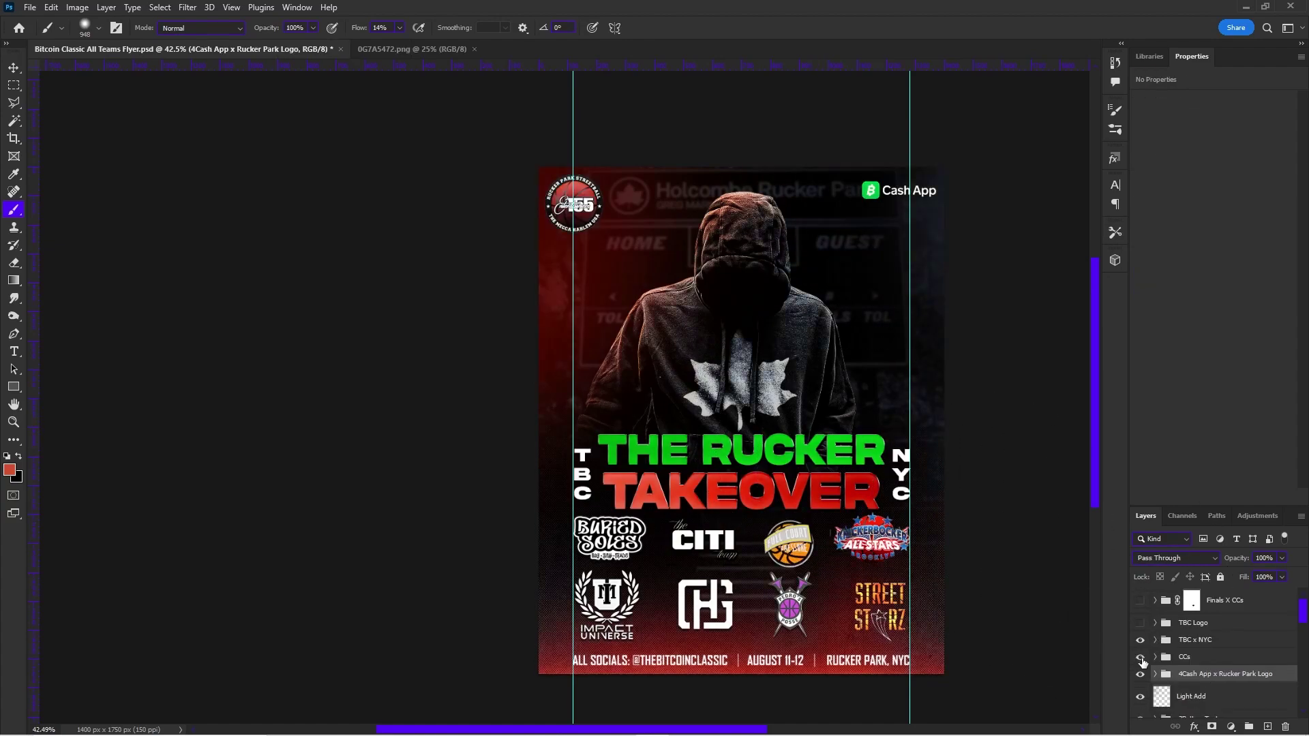
click(1142, 659)
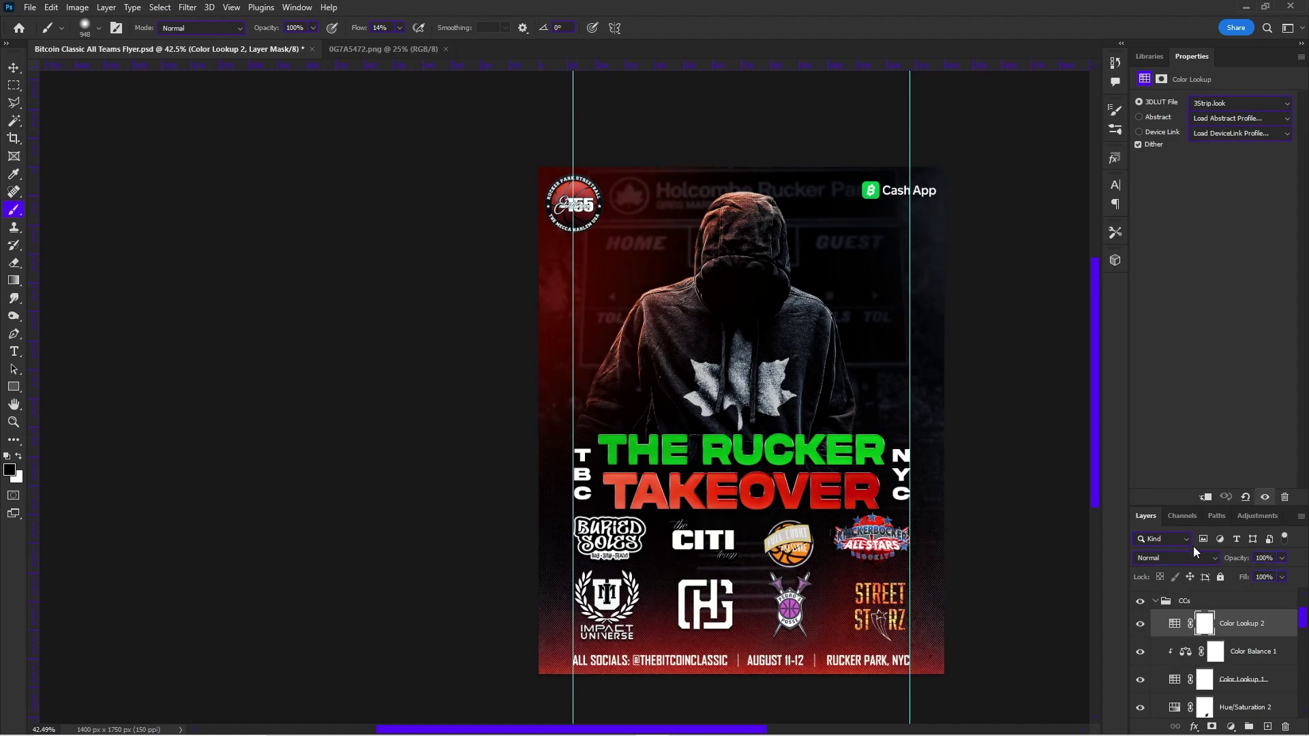
Display the Color Balance 1 settings in the CCs group and toggle the adjustment to compare its effect.
click(1141, 652)
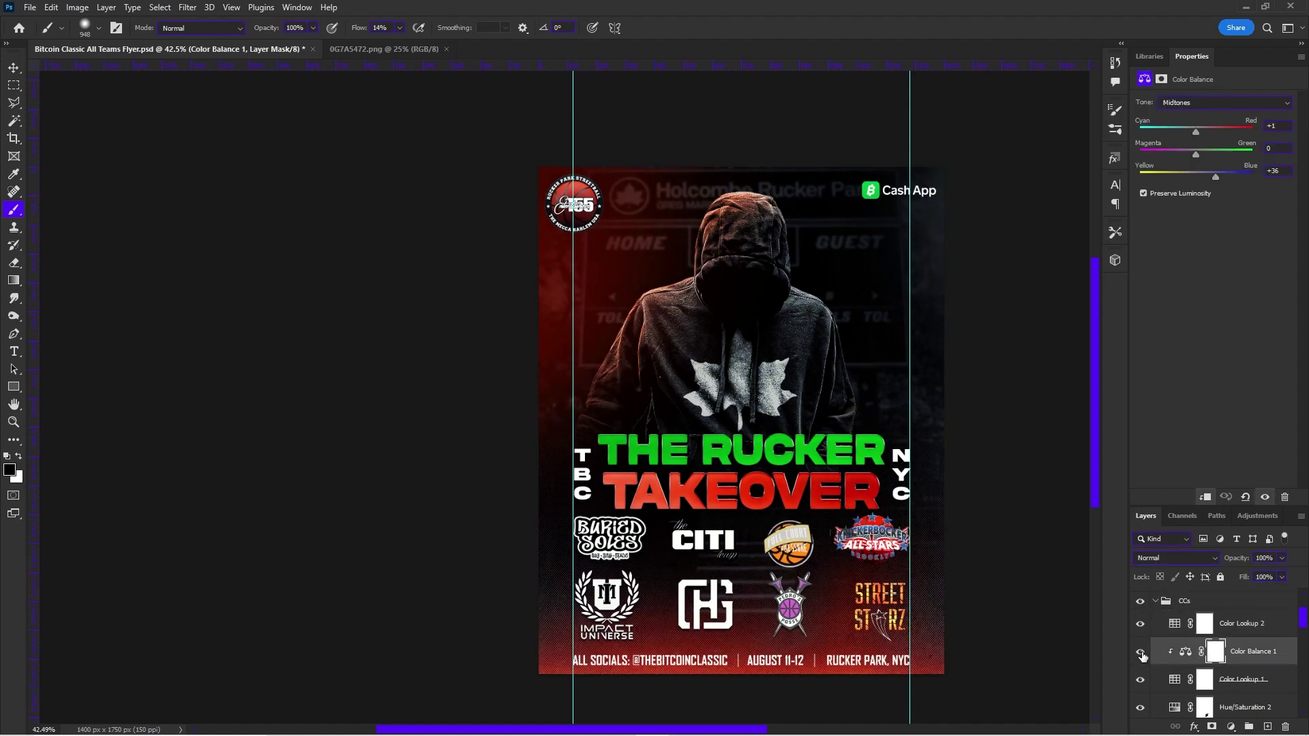
click(1141, 653)
click(1140, 653)
Hide and show the Color Lookup 1 adjustment to compare the flyer with and without its colour grade.
scroll(659, 340, up, 2)
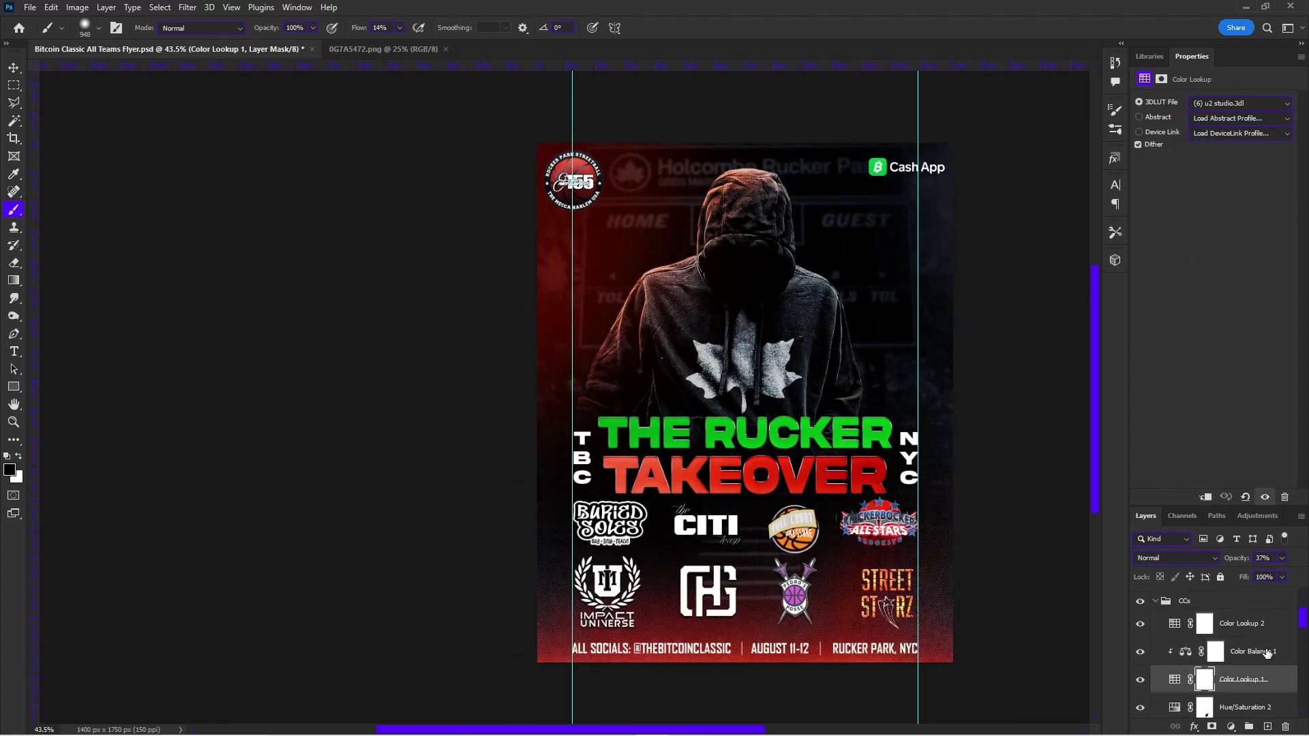
click(1267, 653)
click(1150, 681)
click(1140, 681)
click(1140, 680)
click(1140, 680)
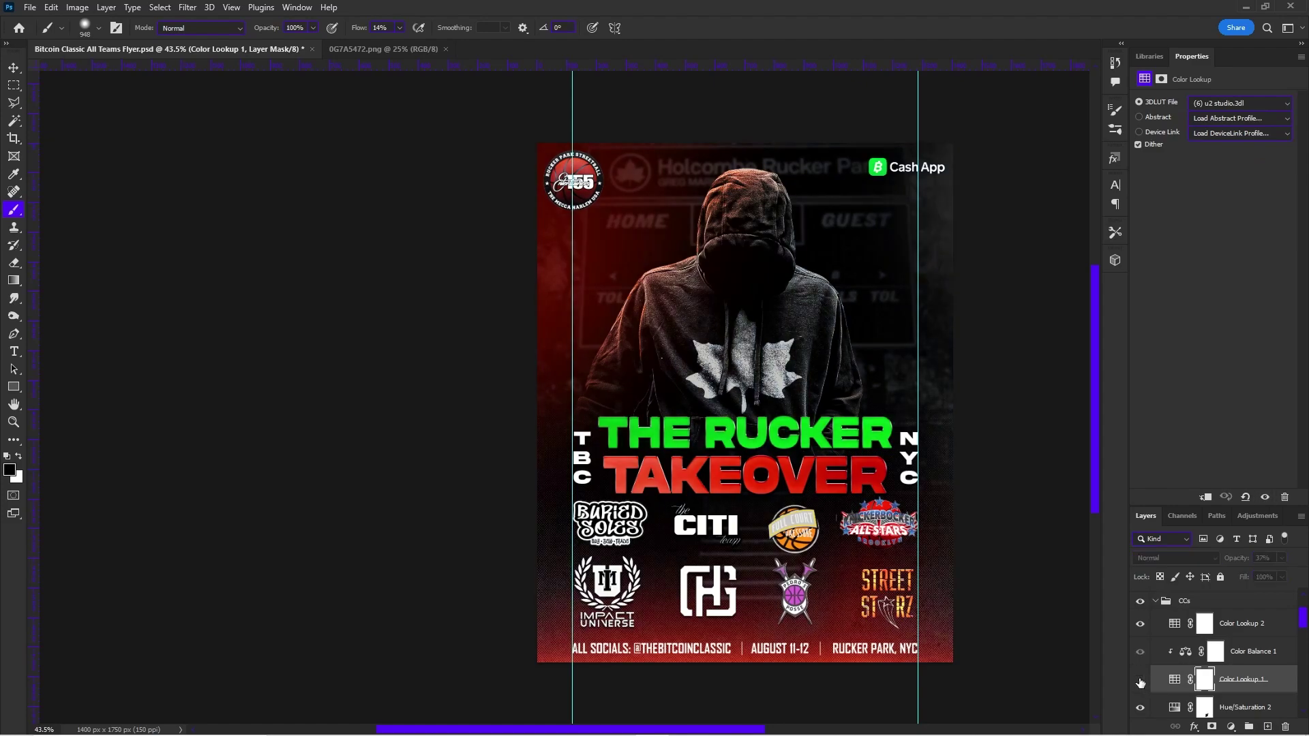
click(1140, 681)
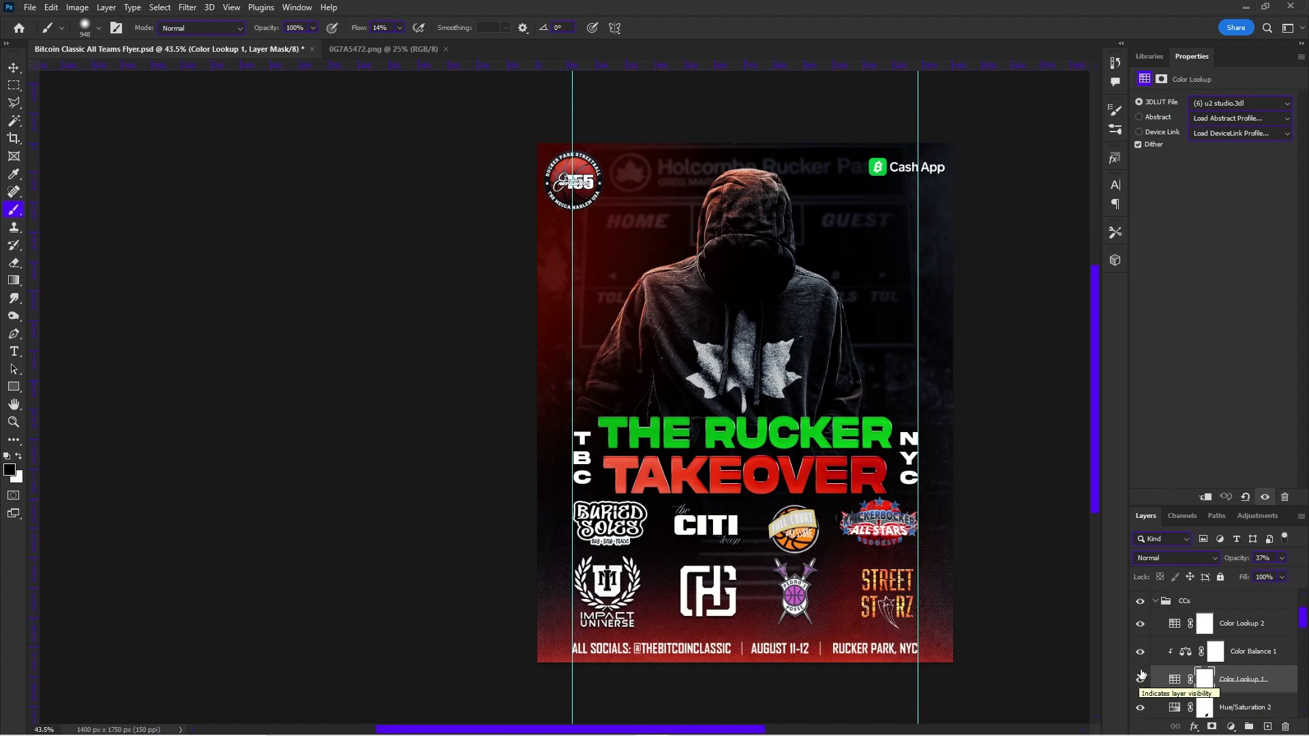
Collapse the CCs group and turn on the TBC Logo group, toggling it to compare the flyer with the logo.
scroll(1141, 668, down, 1)
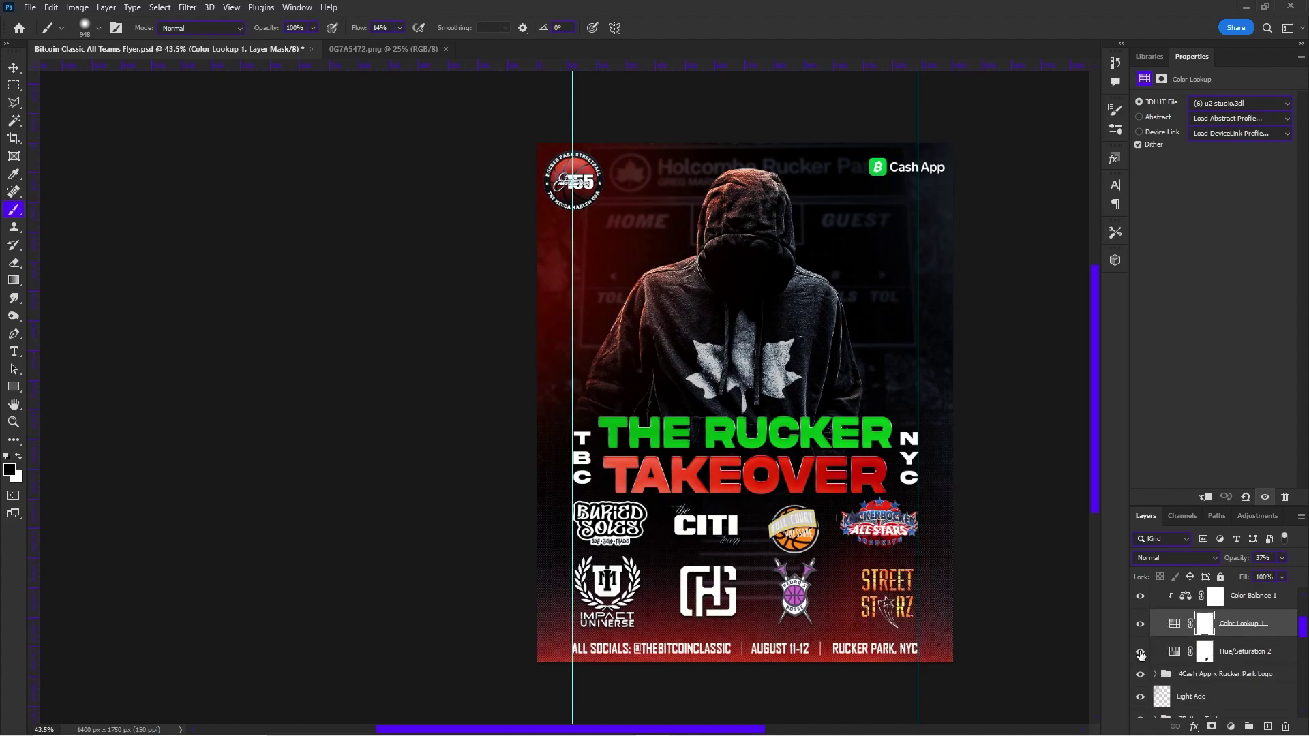
click(1138, 625)
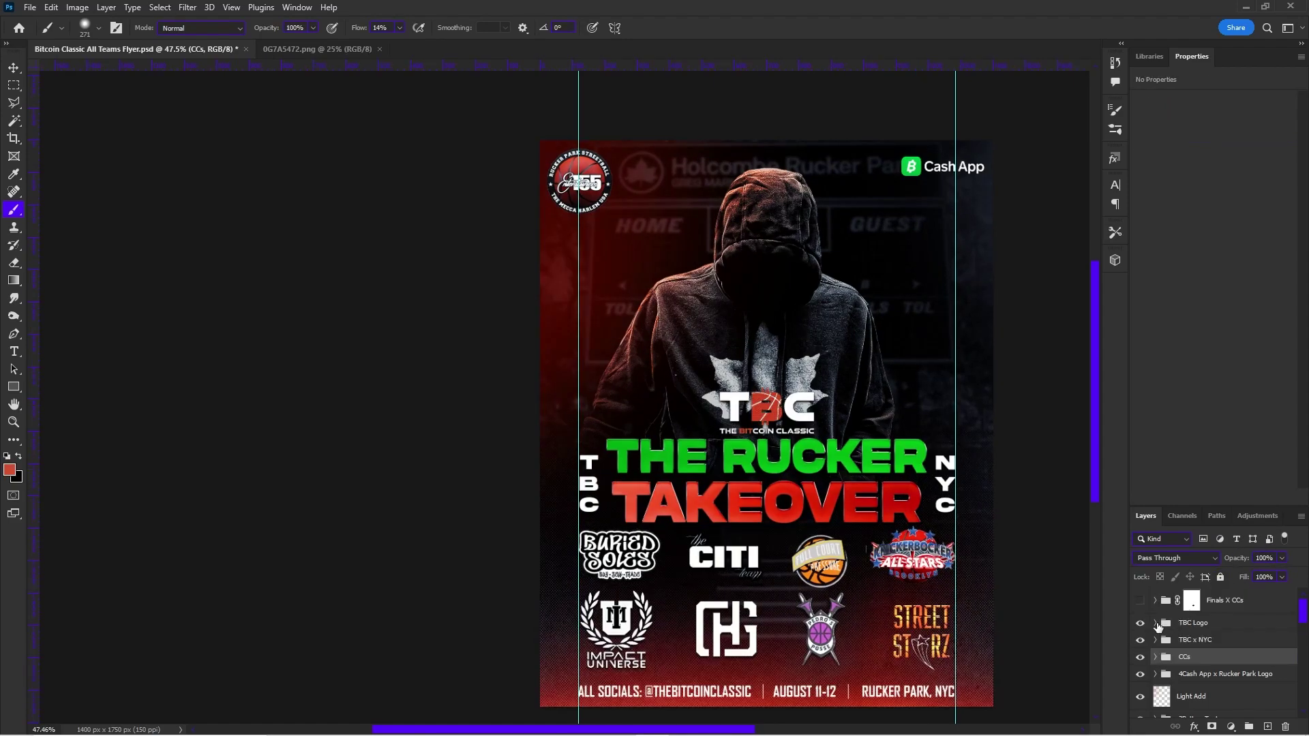
click(1141, 623)
click(1140, 624)
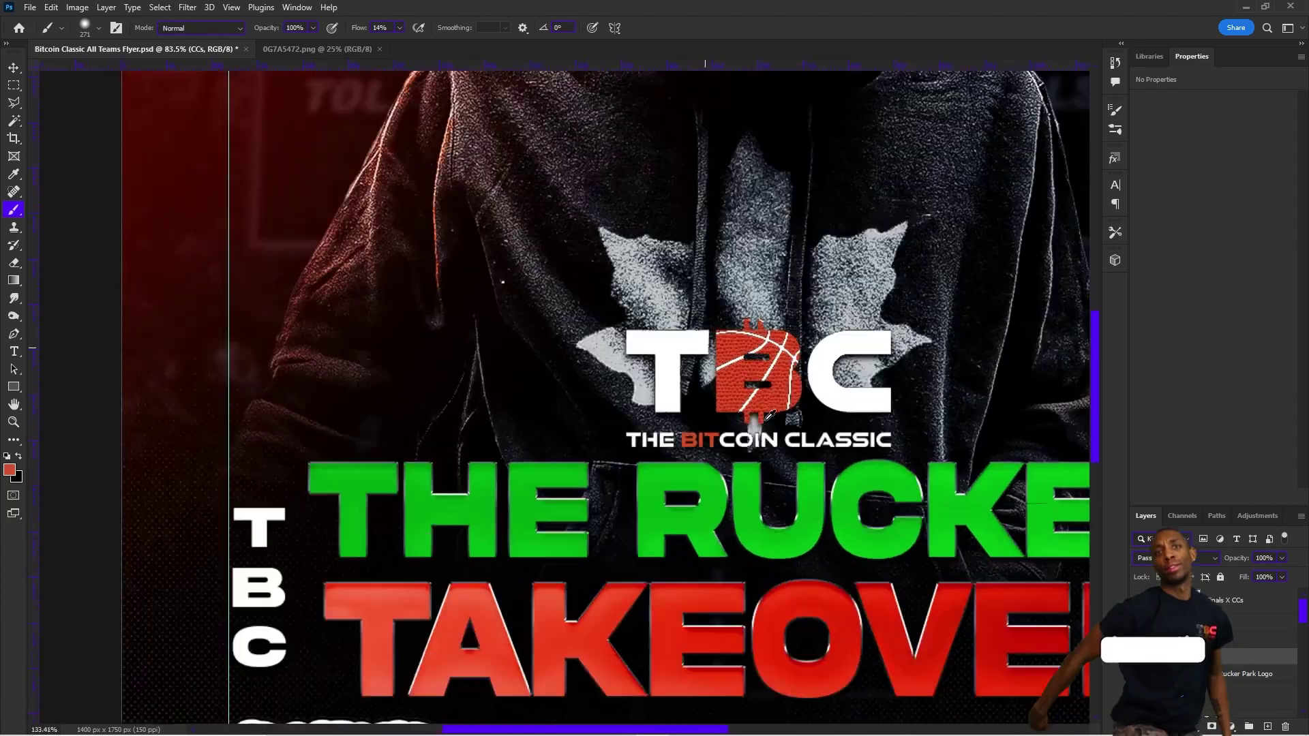
Toggle the CCs group to compare the colour correction, and show the white splatter behind the hooded man.
scroll(762, 381, down, 6)
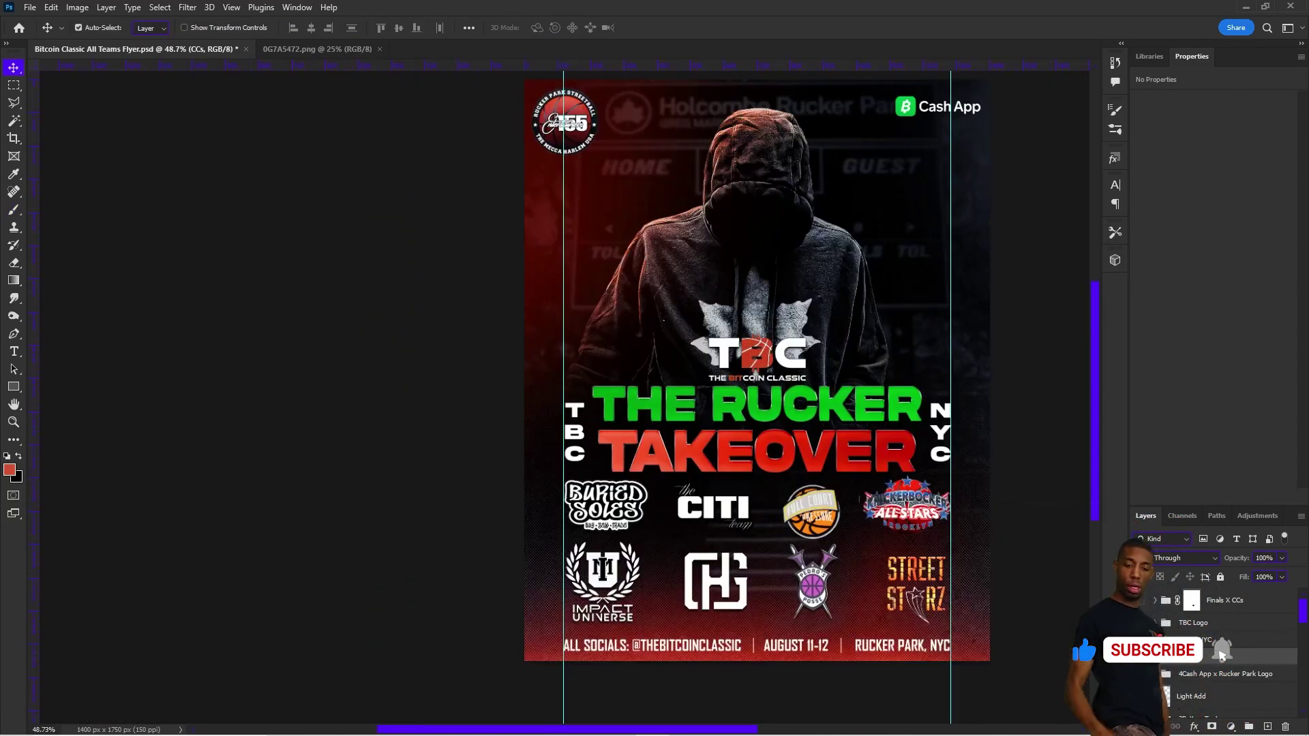
click(1141, 656)
click(1141, 657)
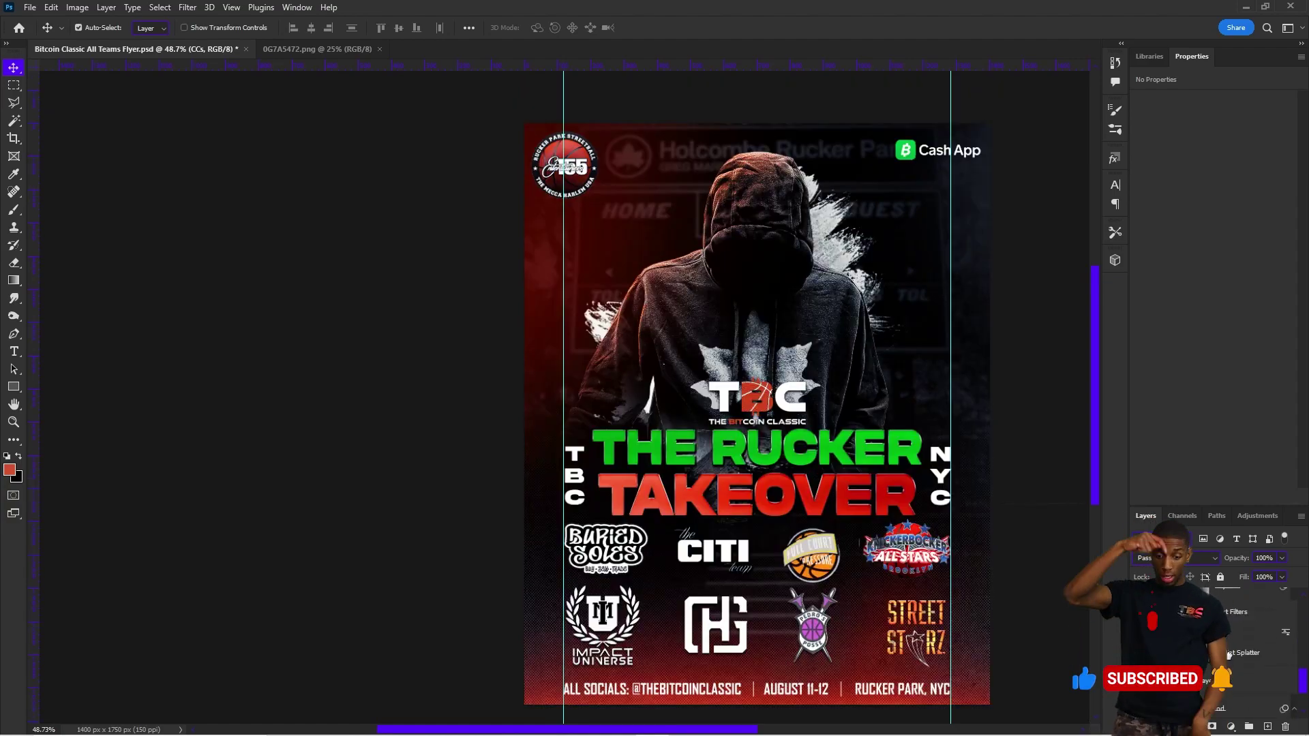
scroll(1226, 648, up, 5)
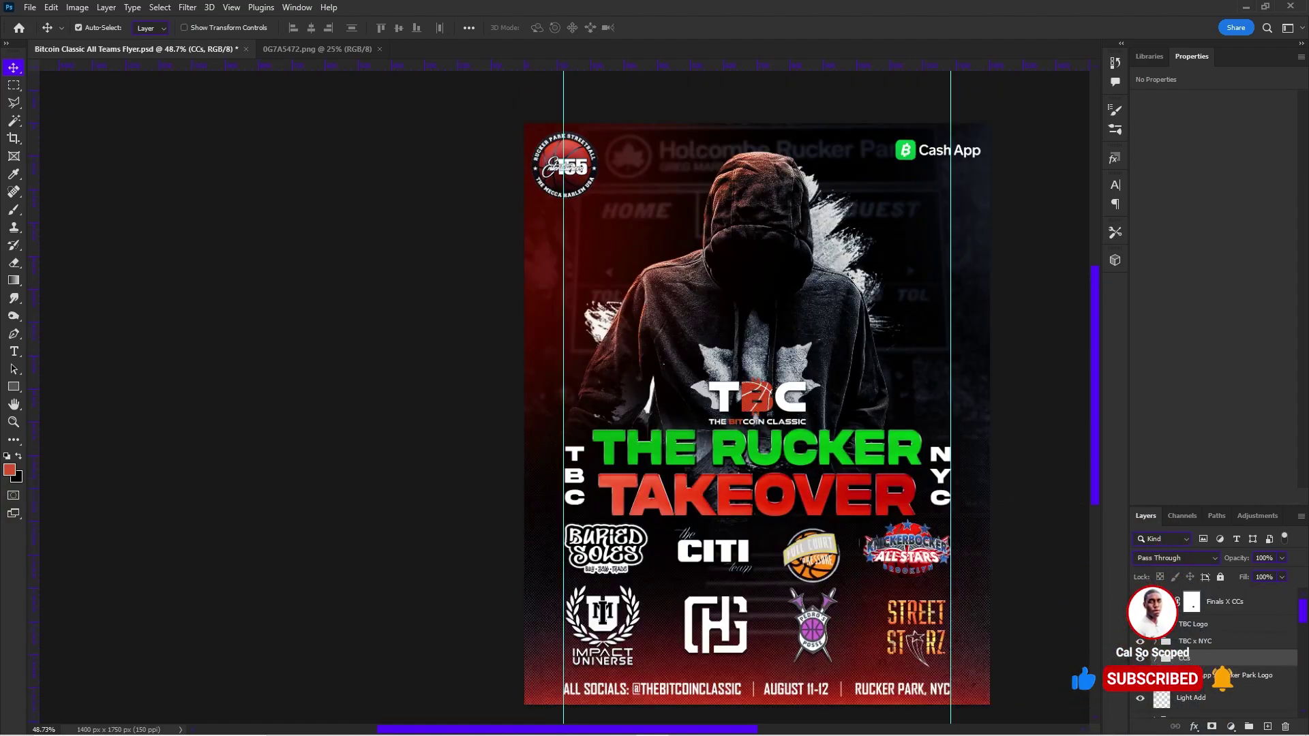
Open the Camera Raw Filter applied to the Final smart object and display its Basic settings.
scroll(1189, 651, down, 2)
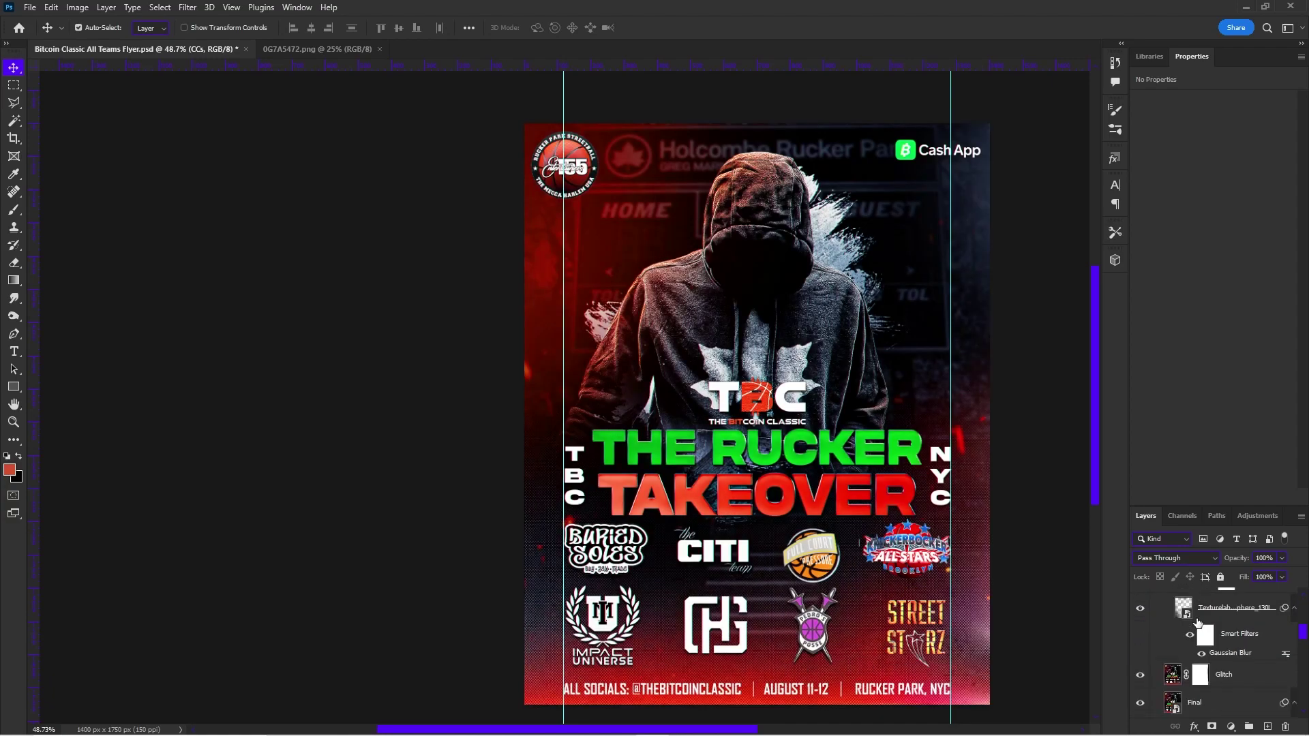
scroll(1188, 651, down, 3)
scroll(1213, 615, up, 1)
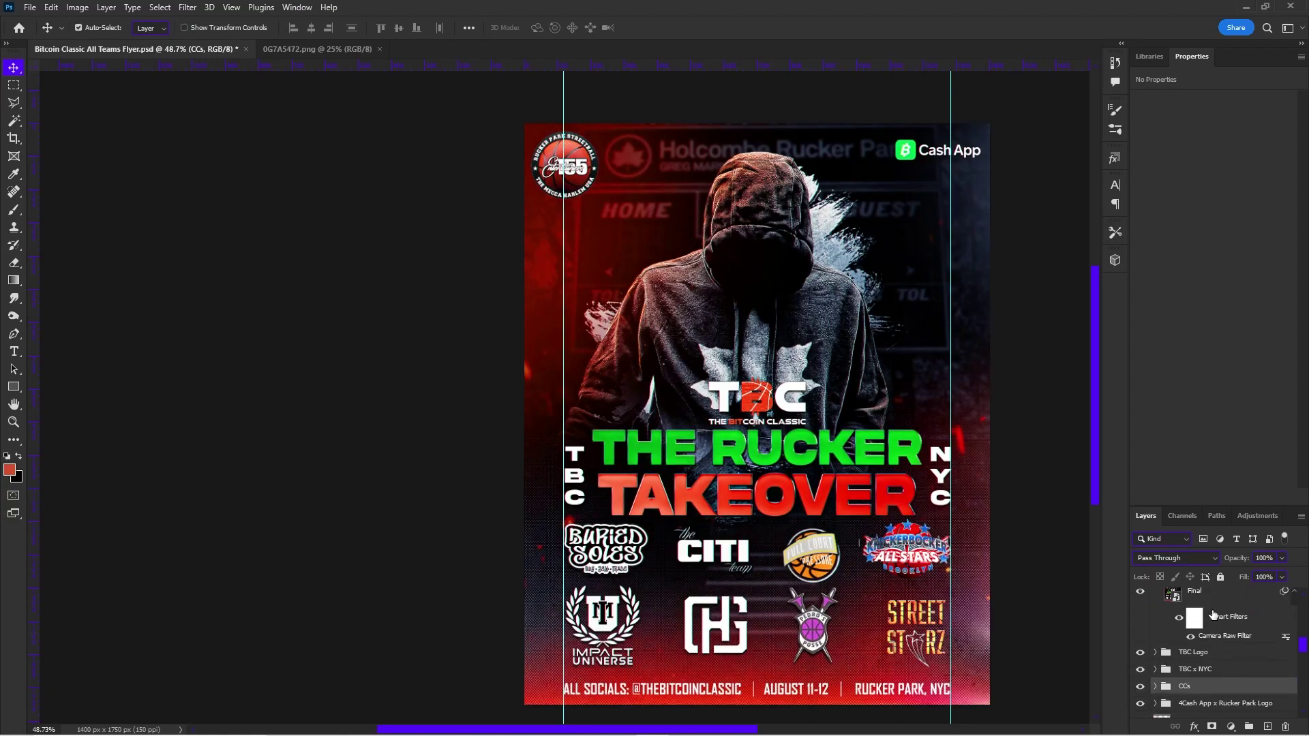
click(1213, 641)
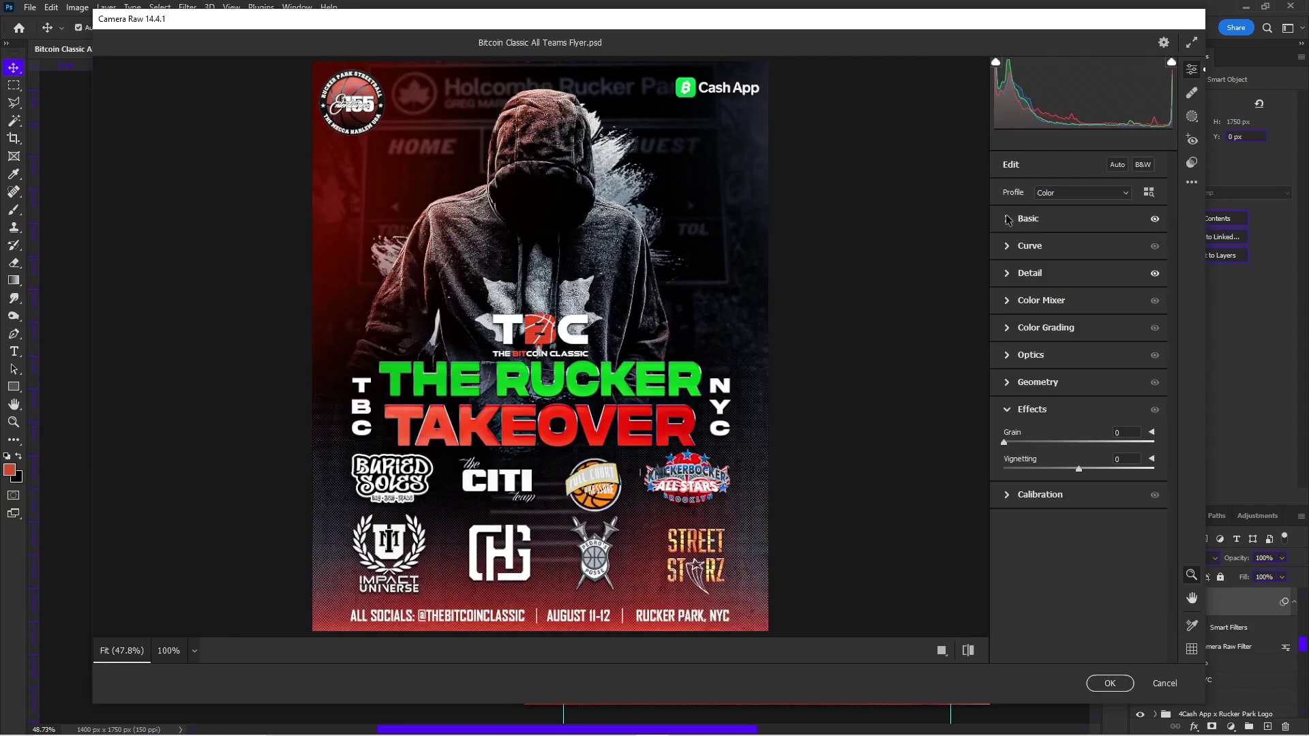
click(1009, 219)
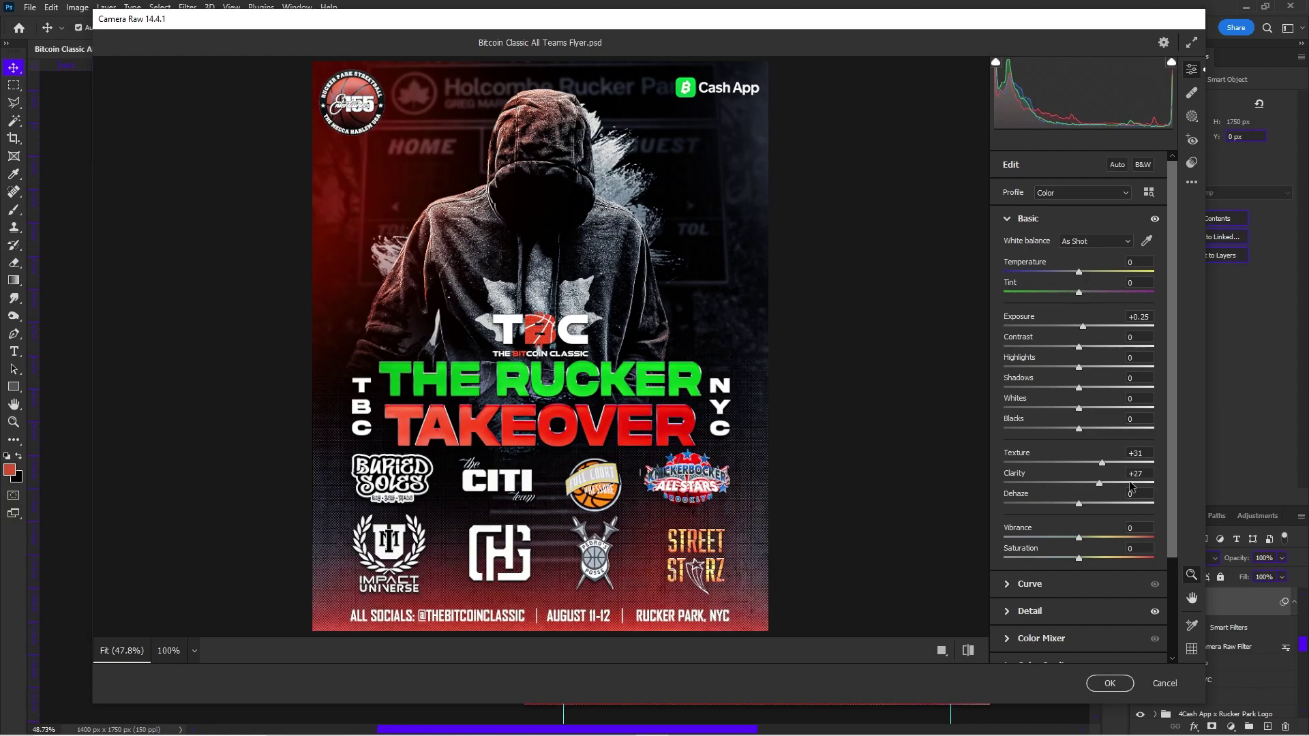
Try higher Clarity and Sharpening values on the flyer, undoing each change, and close the Camera Raw filter without applying anything.
drag(1094, 482, 1118, 485)
key(ctrl+z)
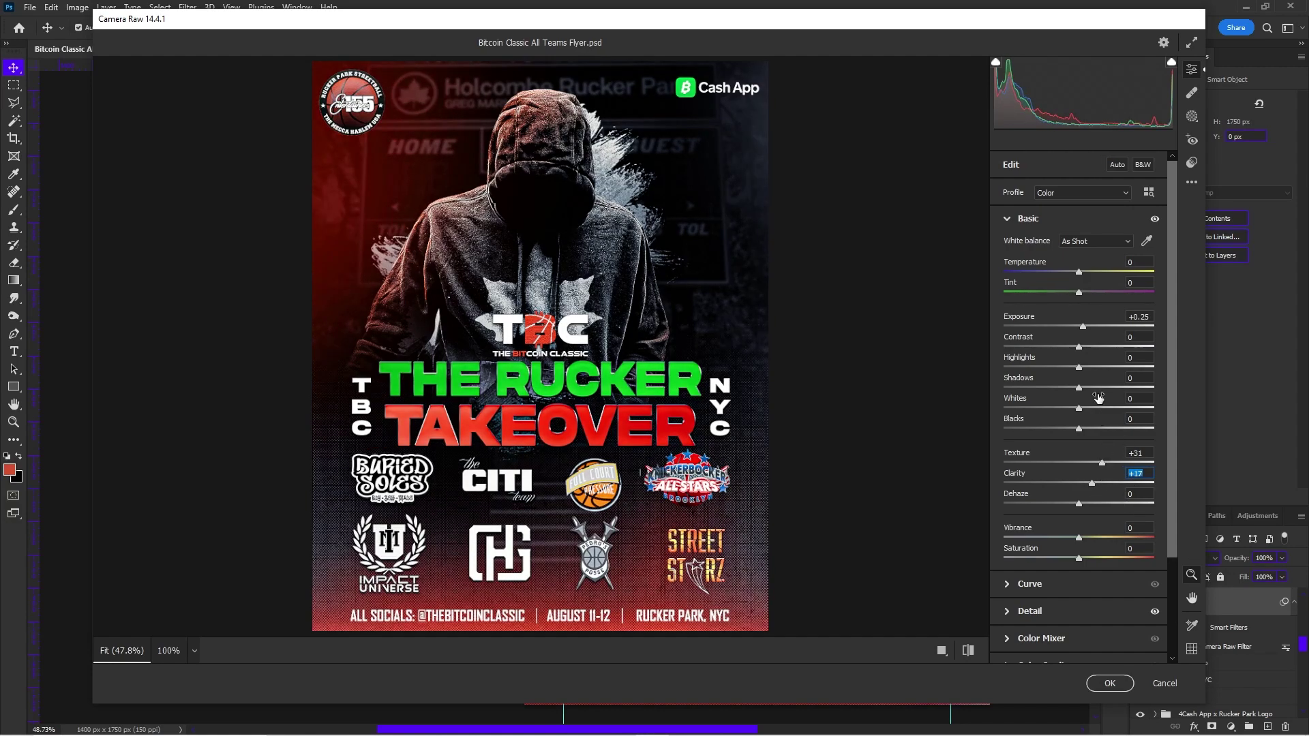
click(1023, 611)
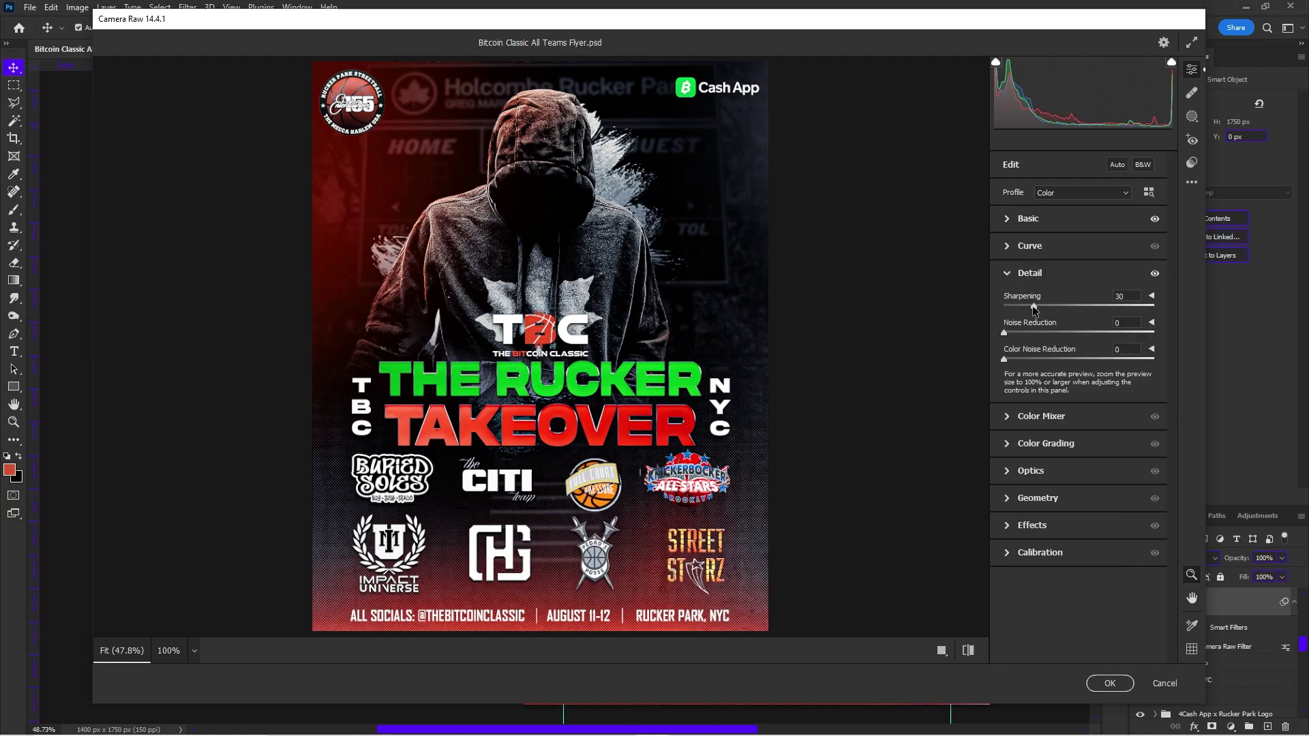
drag(1034, 308, 1086, 310)
key(ctrl+z)
click(1012, 219)
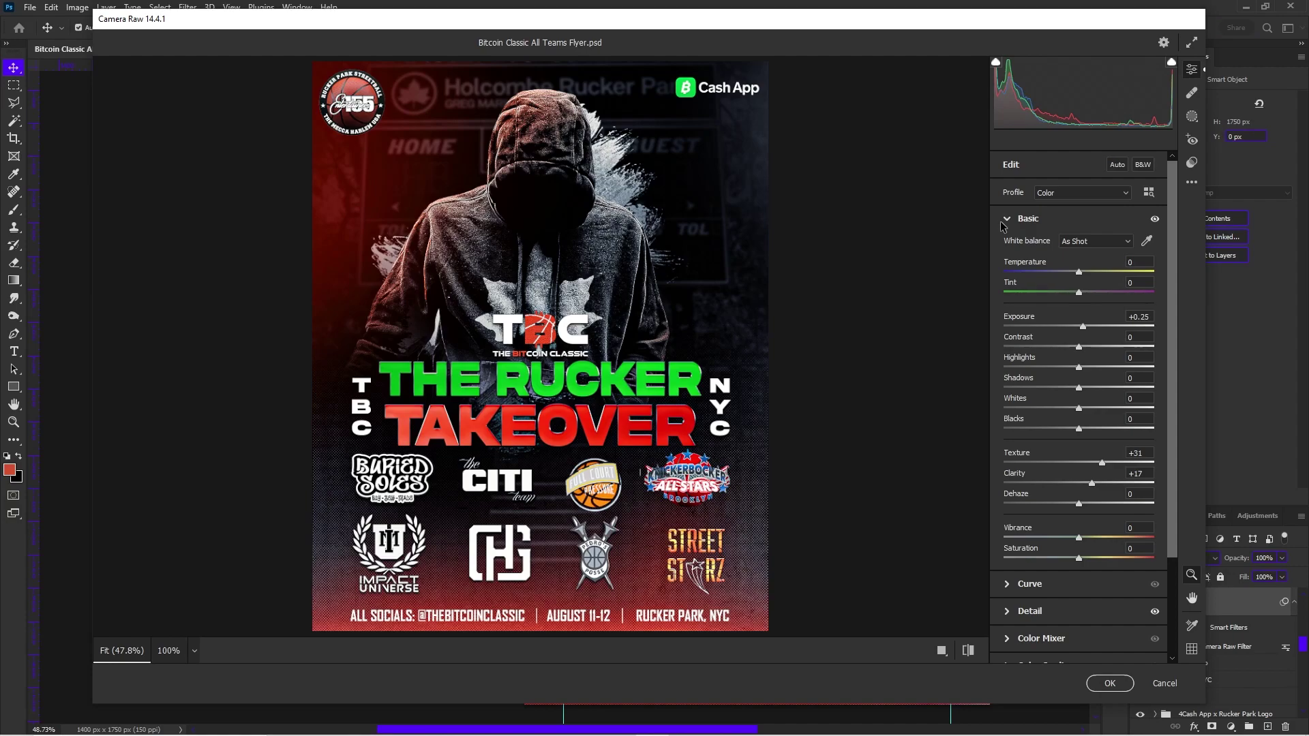
click(1006, 219)
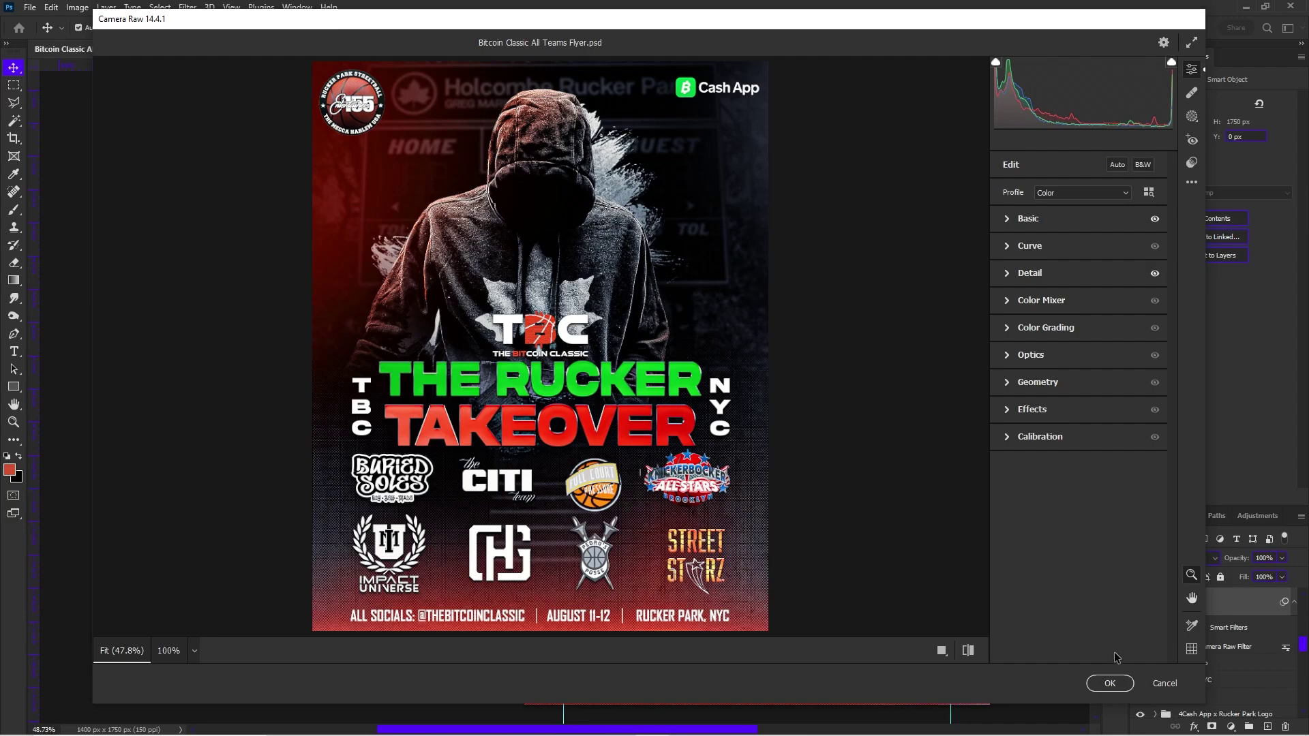
click(1166, 684)
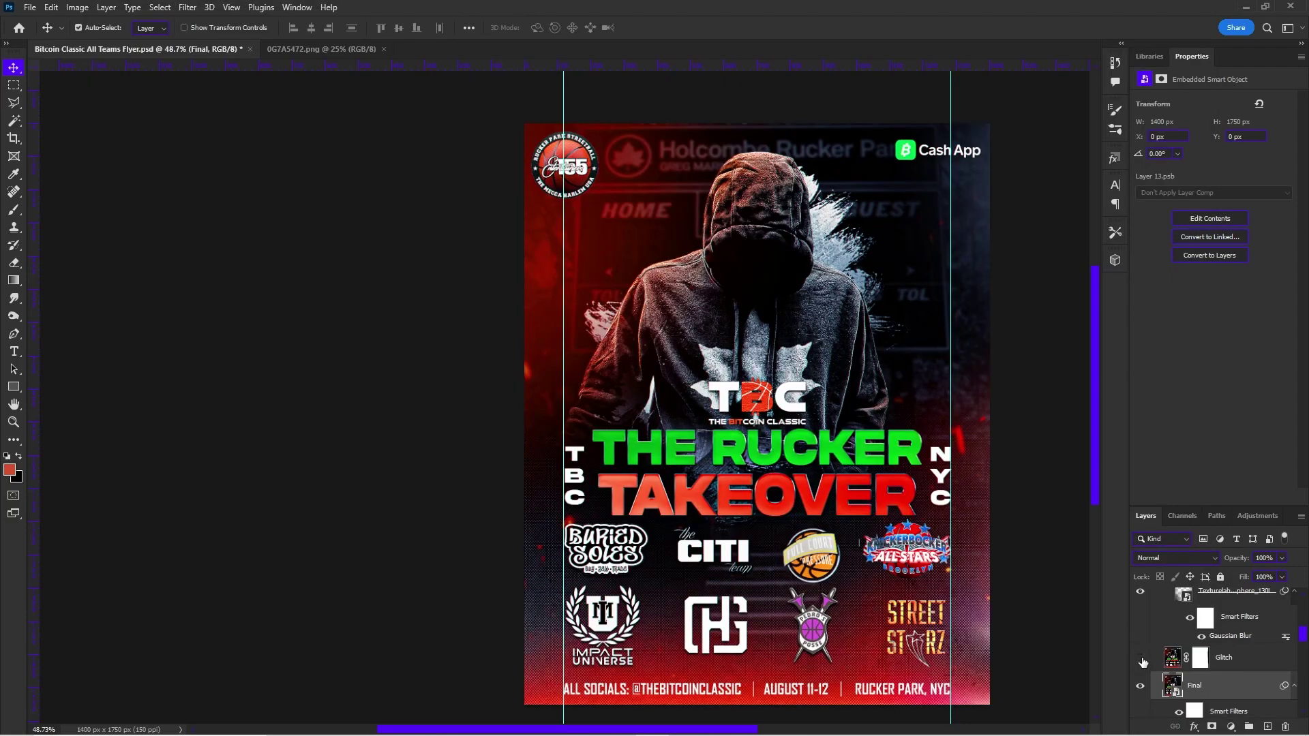
Delete the existing Glitch layer above the Final smart object.
click(1228, 660)
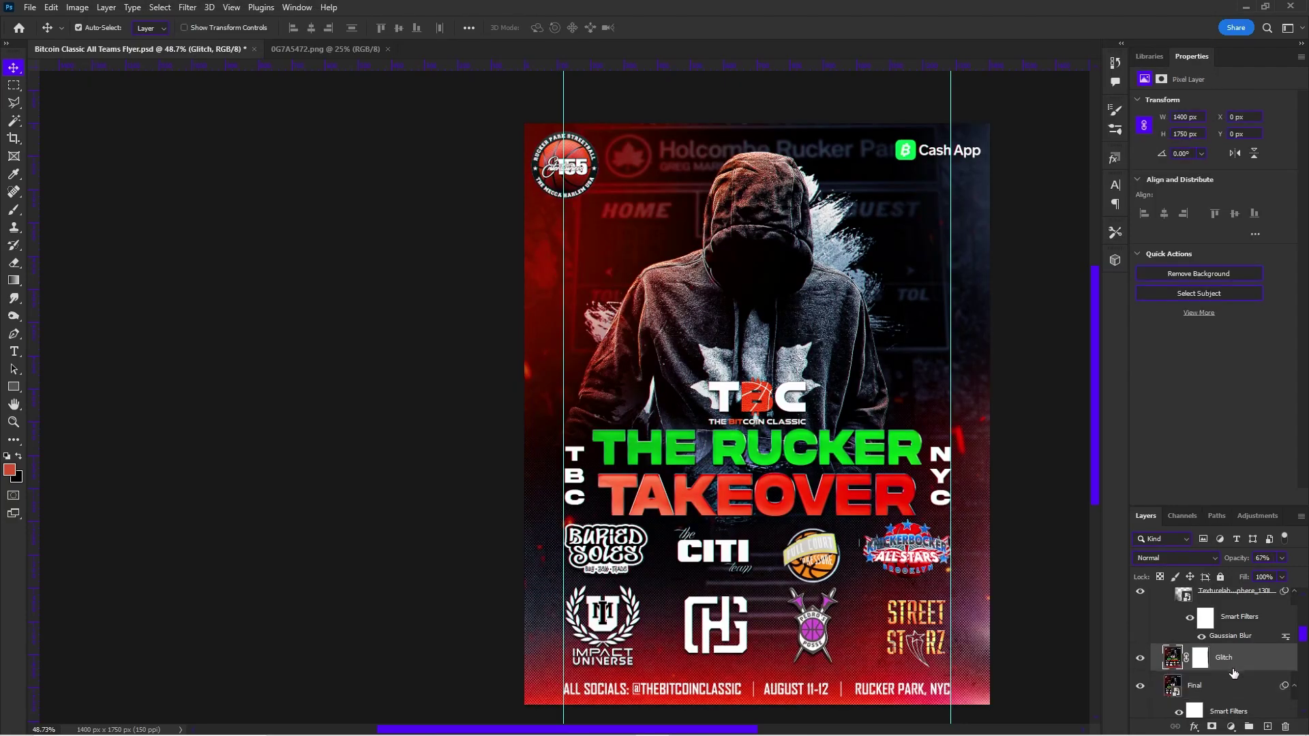
key(Delete)
scroll(1201, 680, up, 1)
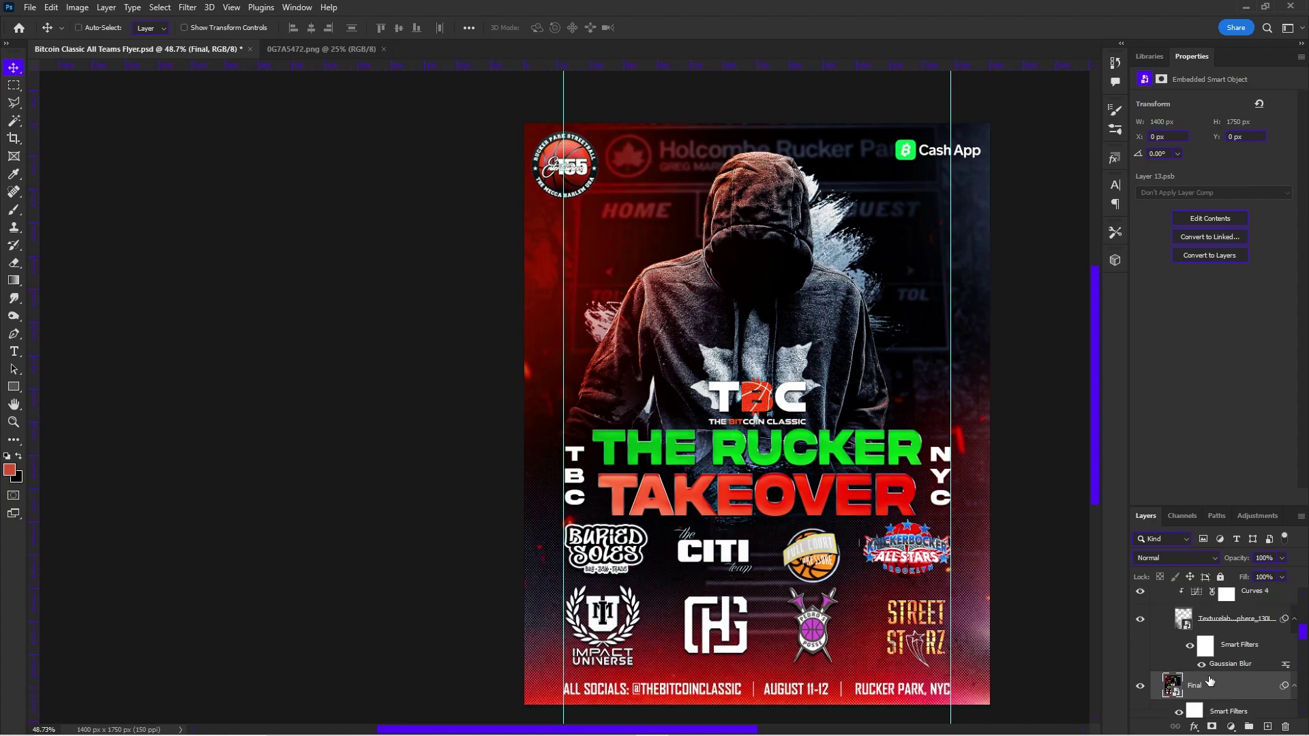
Duplicate the Final smart object and rasterize the copy.
key(ctrl+j)
right_click(1213, 667)
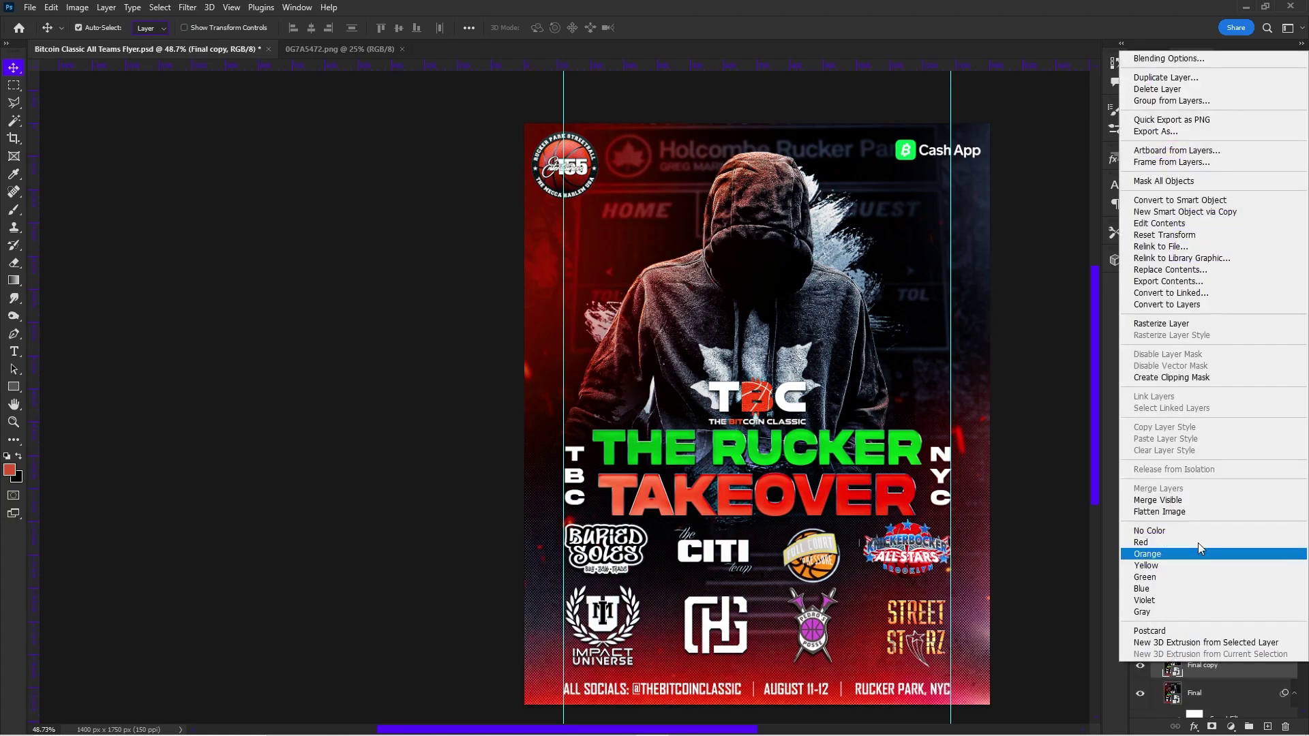
click(1173, 324)
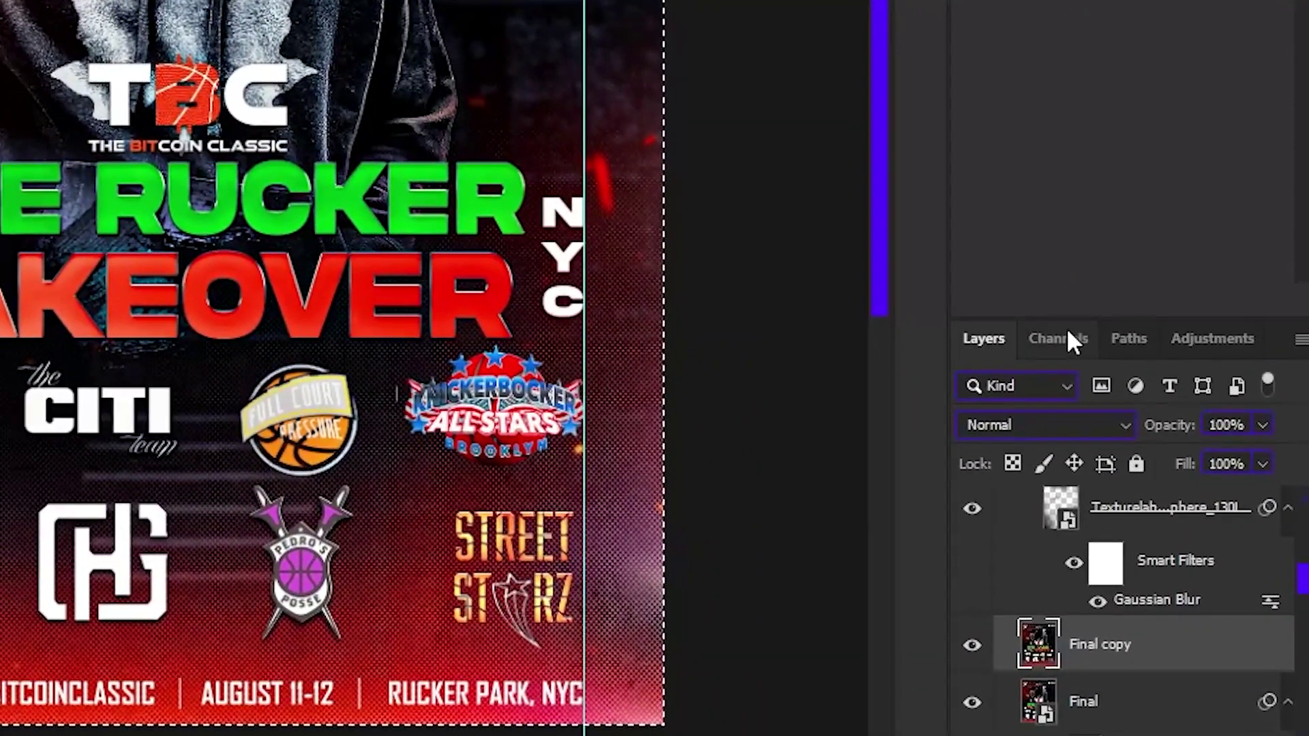
Shift only the Red channel of the Final copy layer slightly left for a glitch effect, and restore the full RGB view.
click(1085, 363)
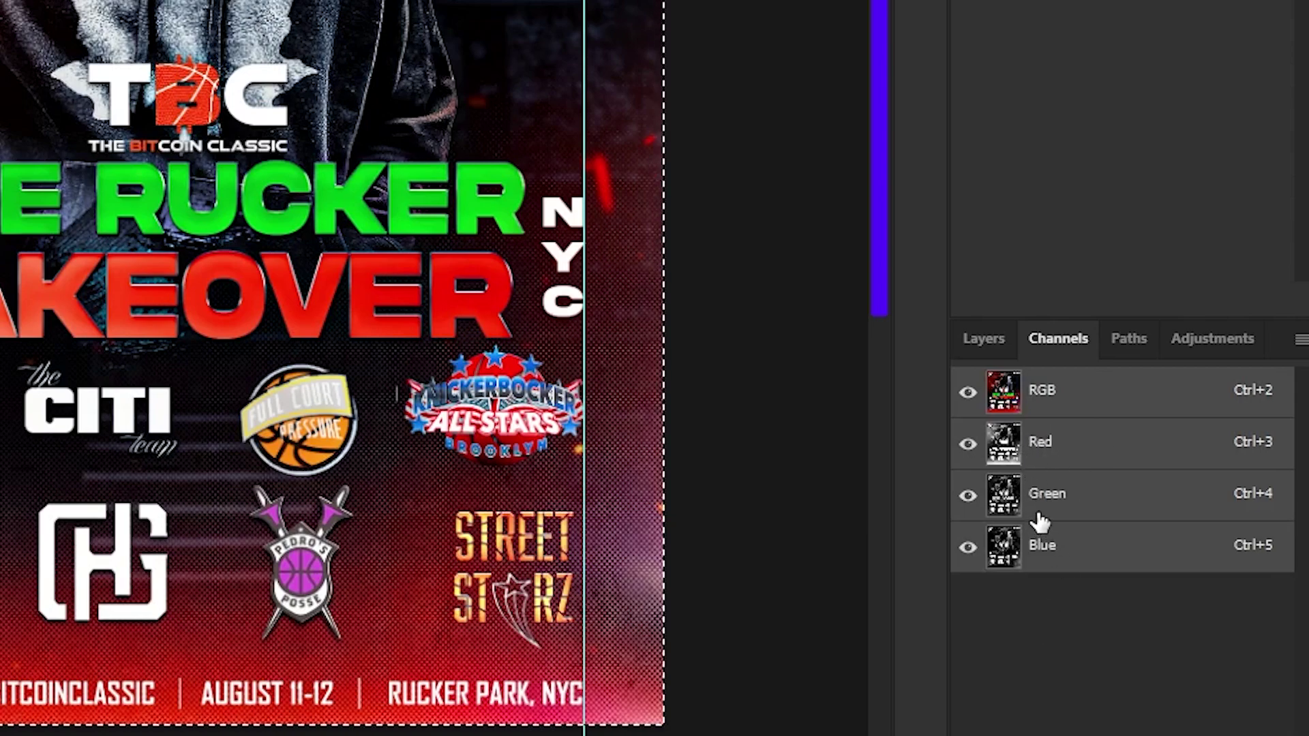
click(1037, 444)
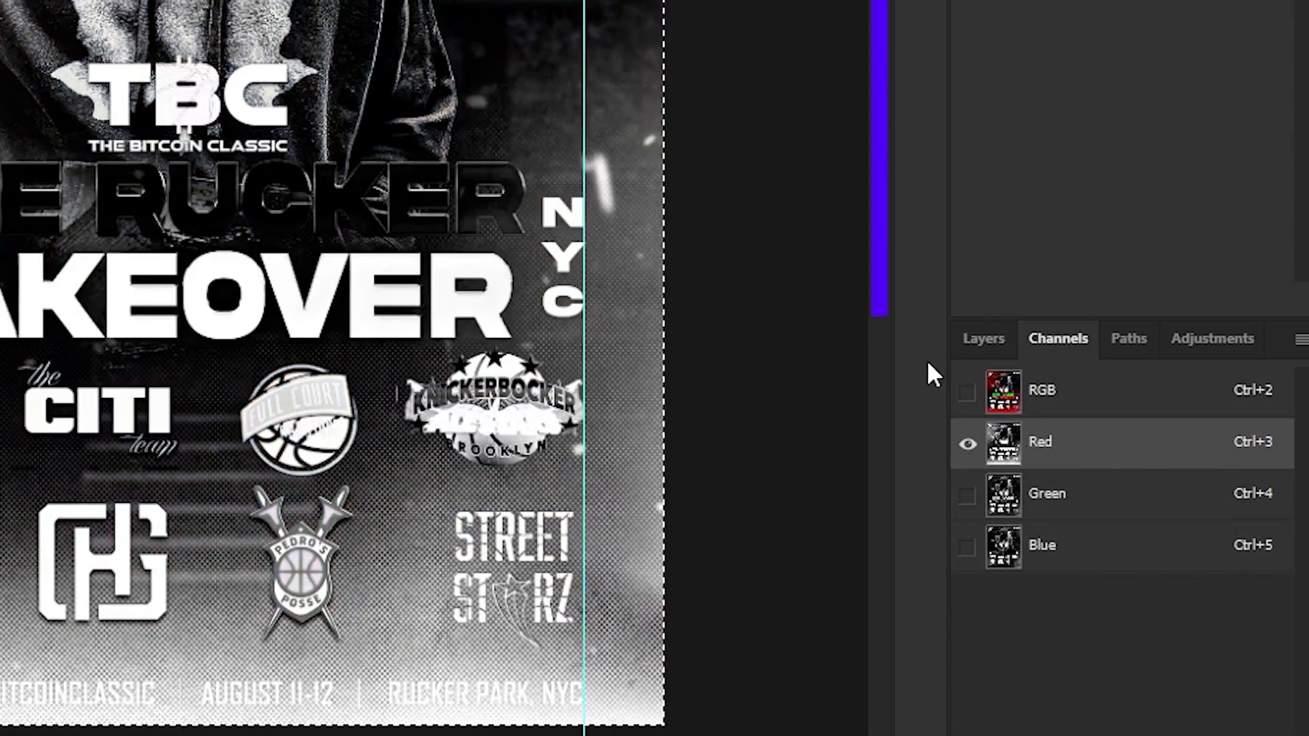
key(ctrl+t)
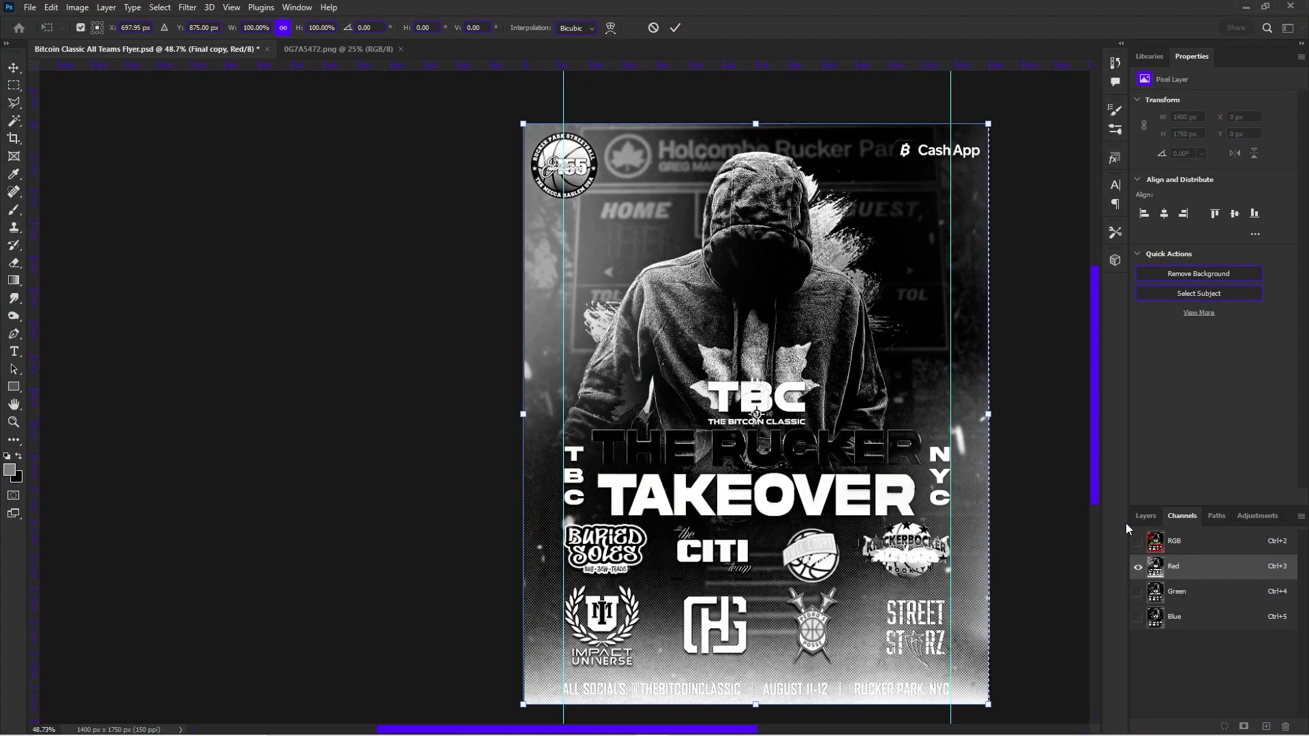
key(Left)
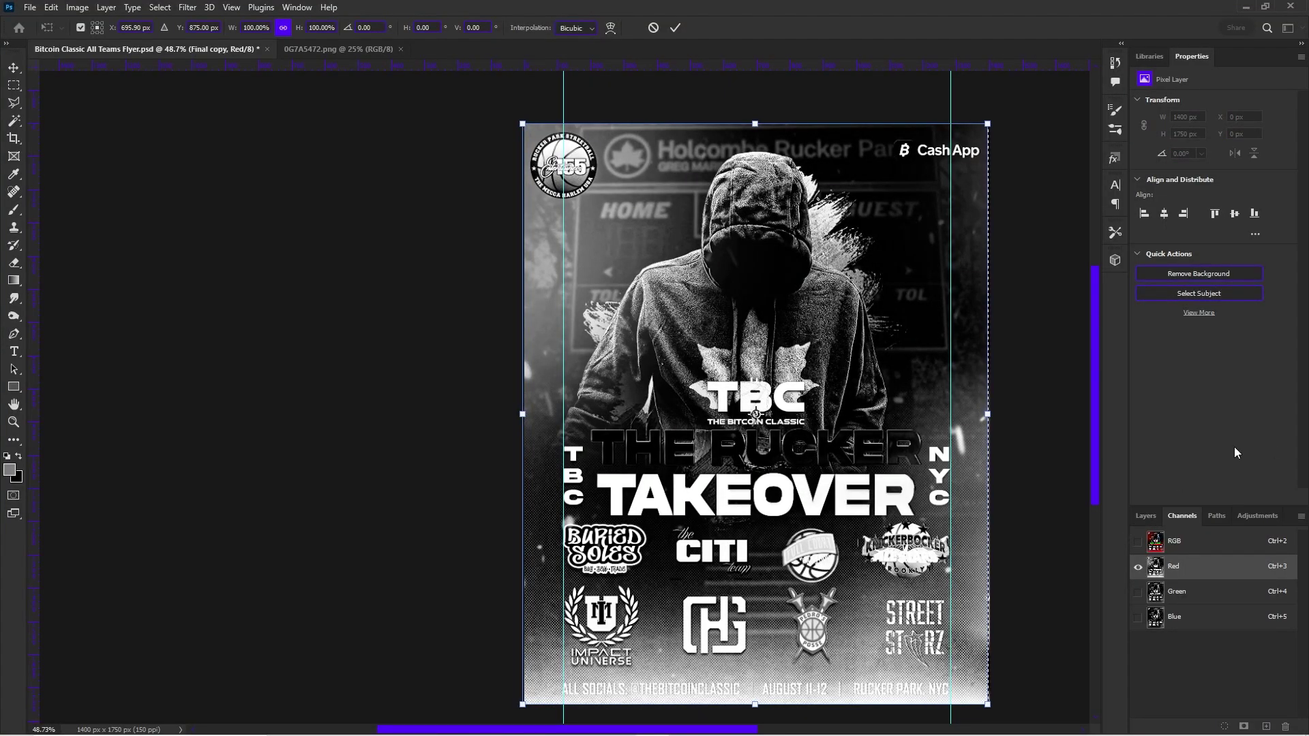
click(1138, 541)
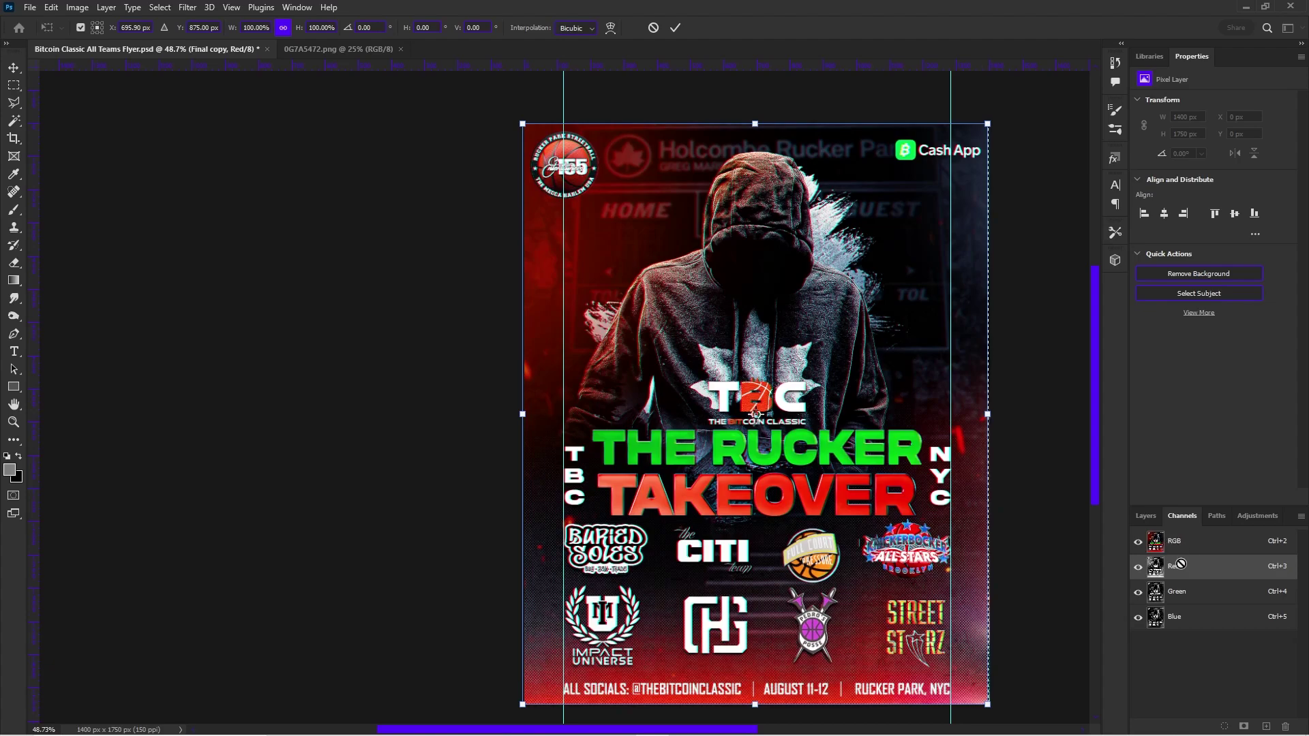
click(1145, 516)
key(Return)
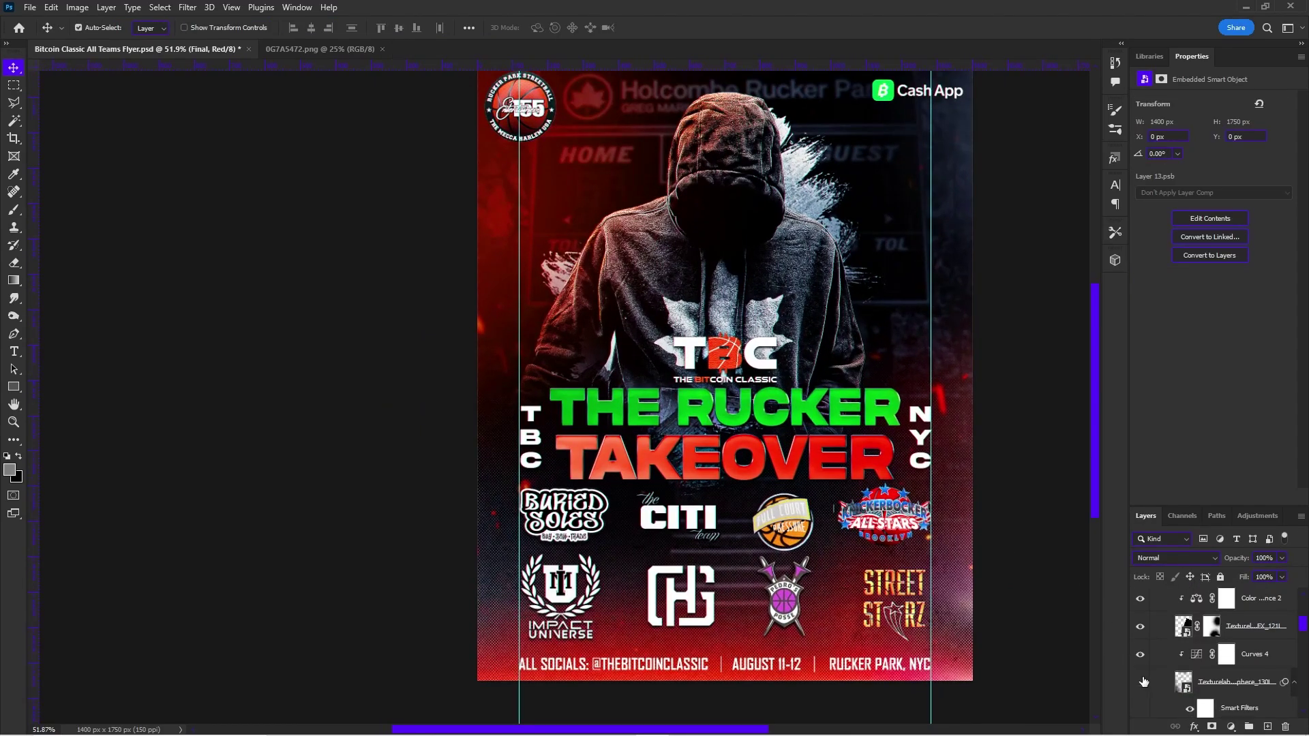
Open the contents of the Texturelabs_Atmosphere_130L smart object to examine the masked ember texture, and close it again.
click(1188, 692)
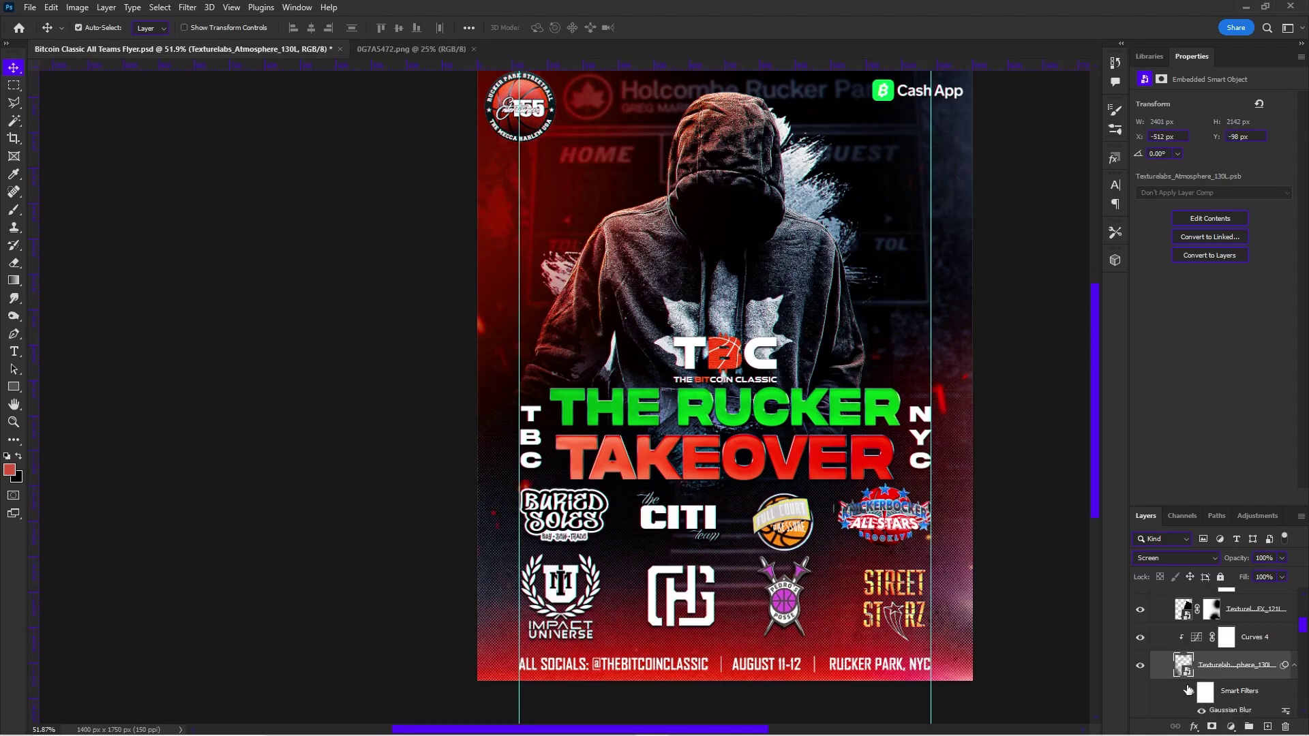
double_click(1184, 665)
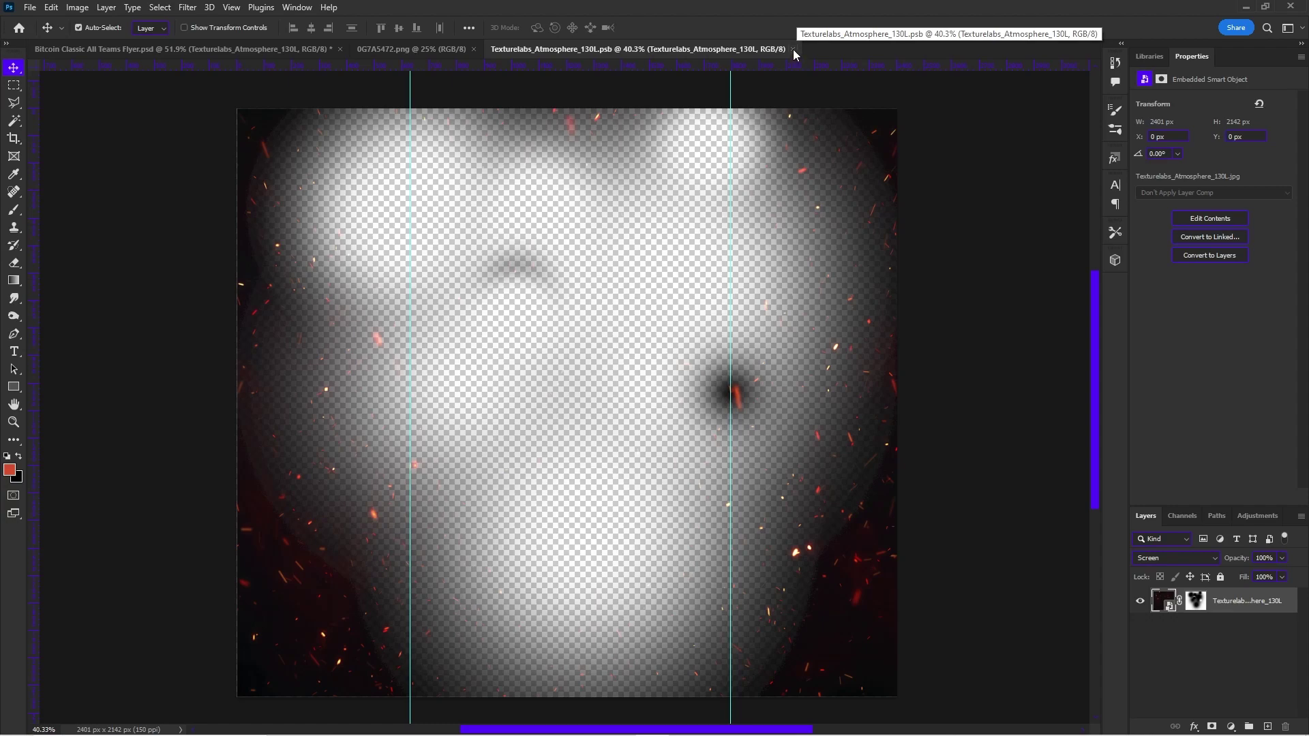
click(793, 50)
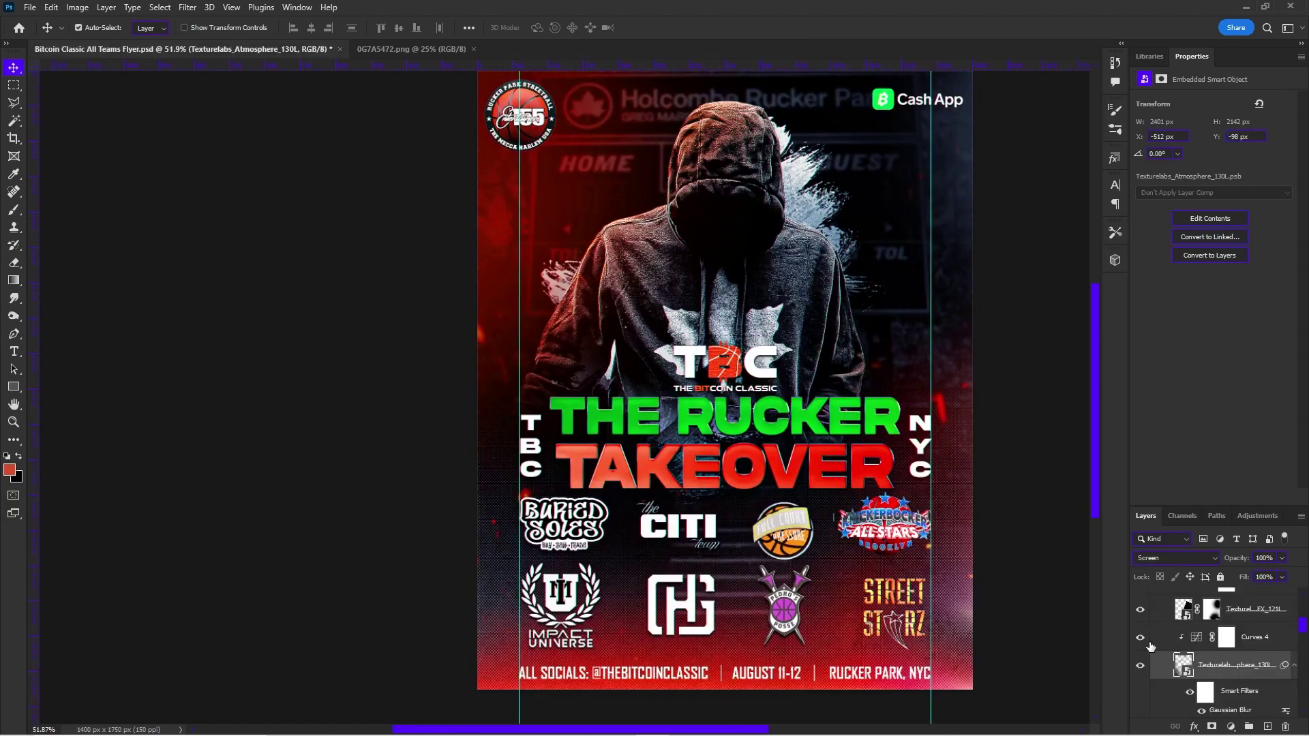
Toggle the Curves 4 adjustment clipped to the ember texture to compare its effect, and display its curve.
click(1142, 639)
click(1142, 638)
click(1142, 638)
click(1269, 646)
click(1140, 639)
click(1144, 643)
click(1144, 643)
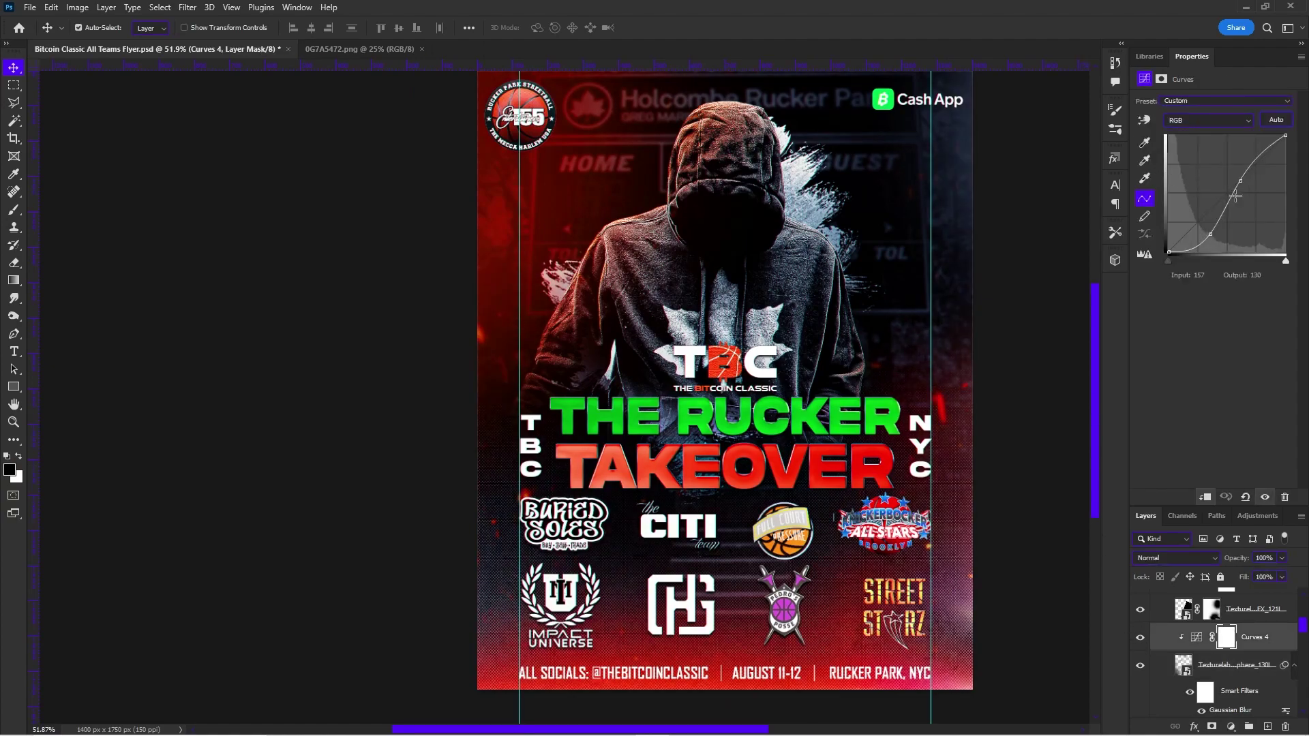
click(1209, 236)
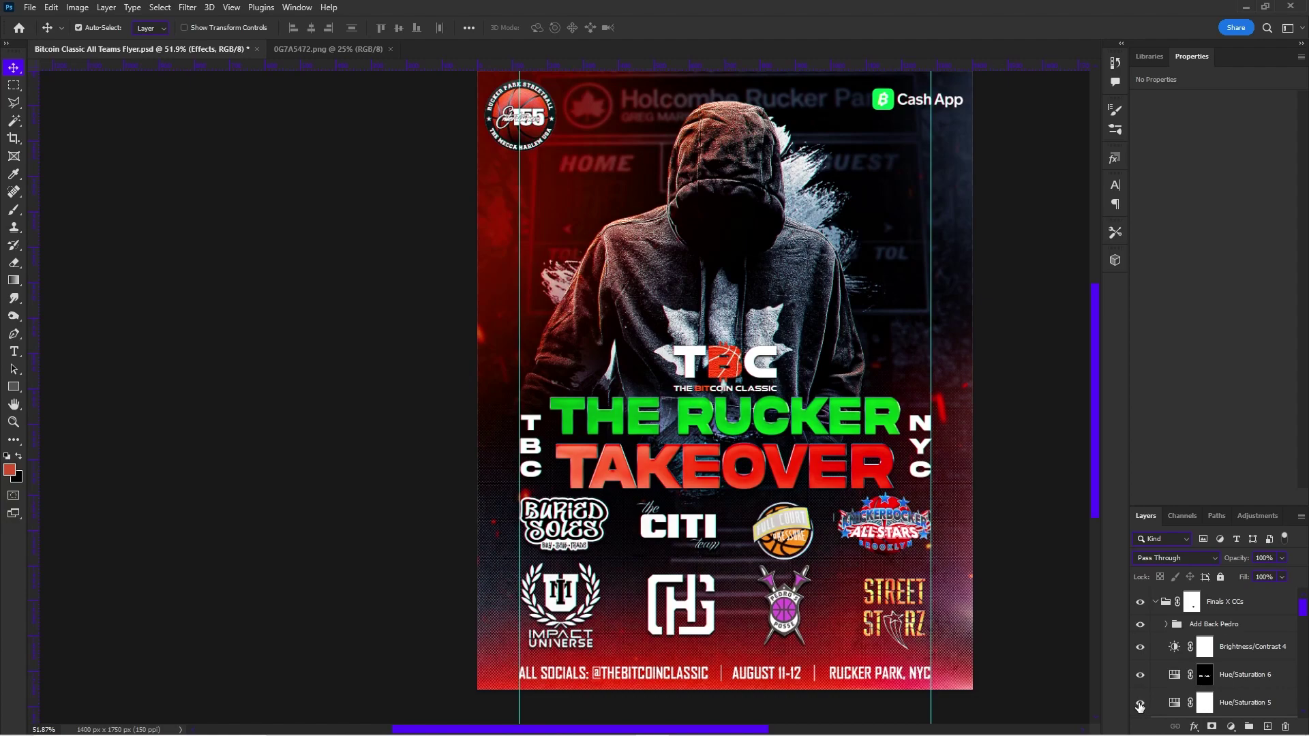
Hide Brightness/Contrast 4, Hue/Saturation 6 and Hue/Saturation 5, and toggle Hue/Saturation 5 to compare its effect on the flyer.
drag(1139, 706, 1141, 647)
click(1141, 707)
click(1142, 703)
click(1142, 704)
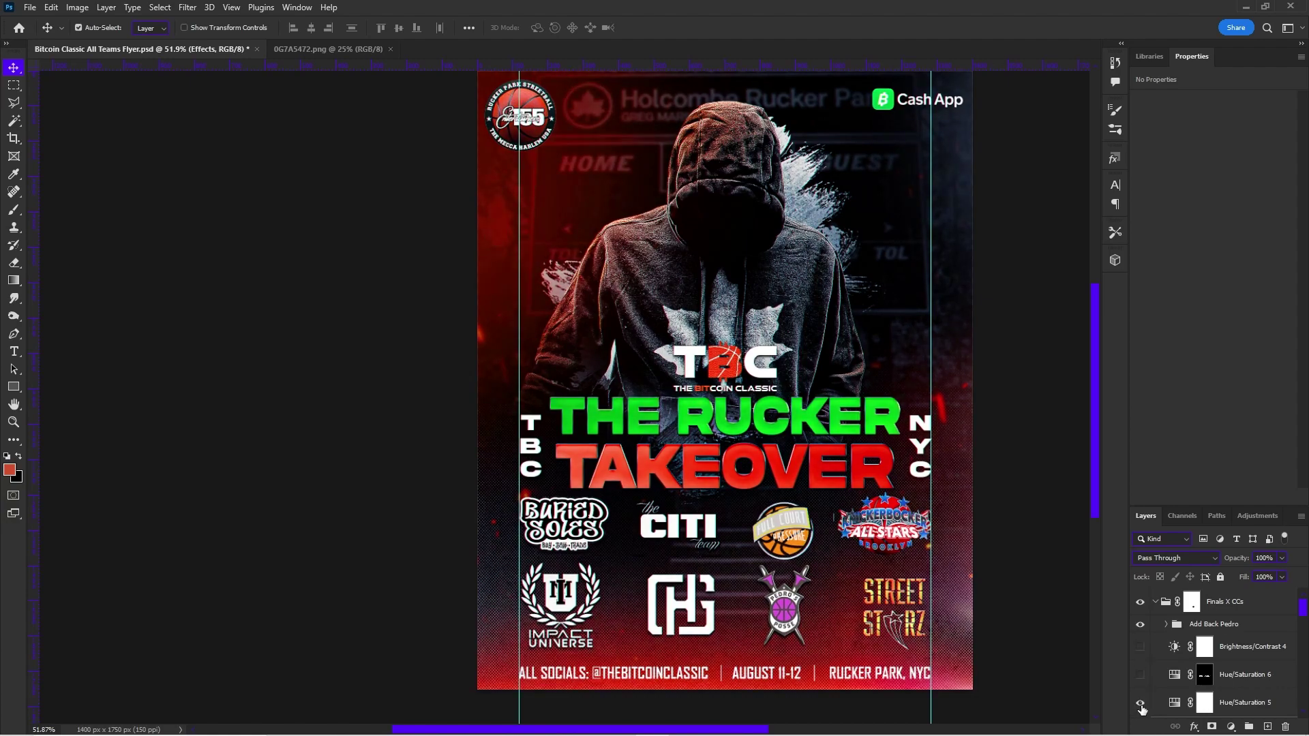
click(1142, 705)
click(1143, 708)
Show Hue/Saturation 6 and Brightness/Contrast 4 again, and display the settings of both adjustments.
click(1140, 675)
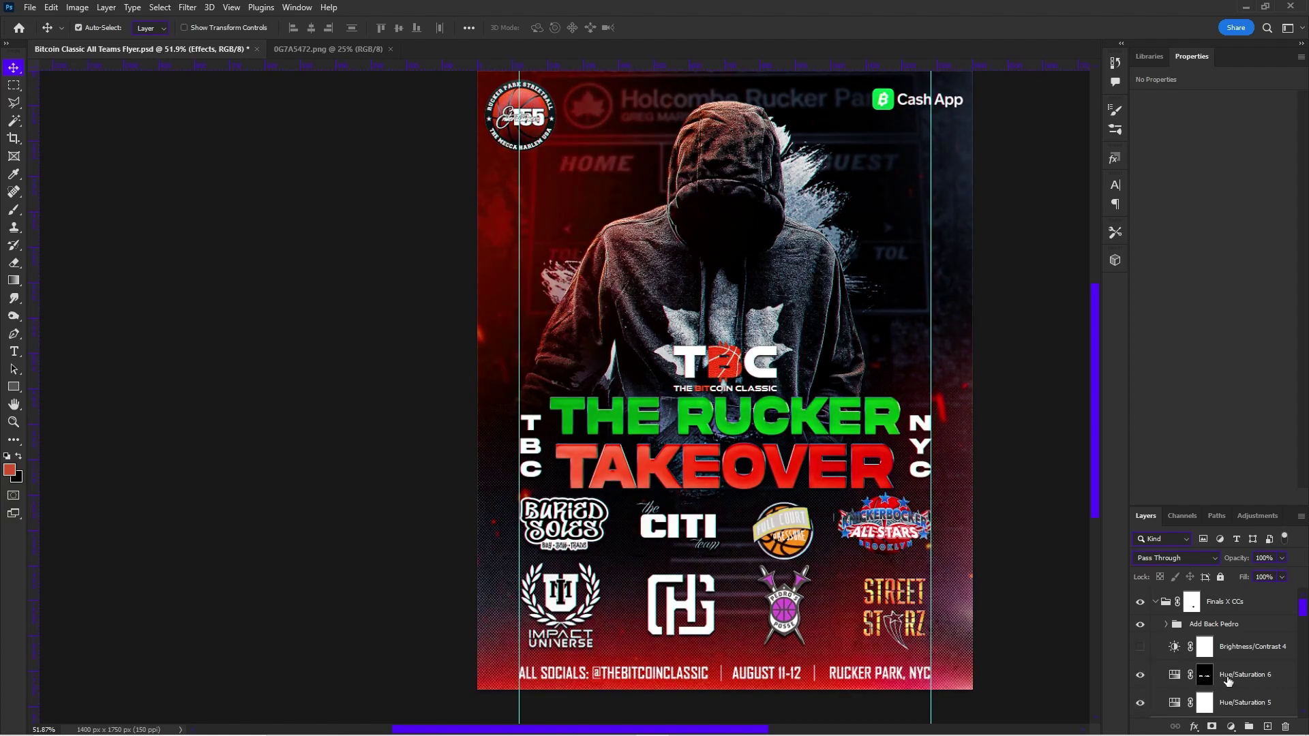
click(1205, 675)
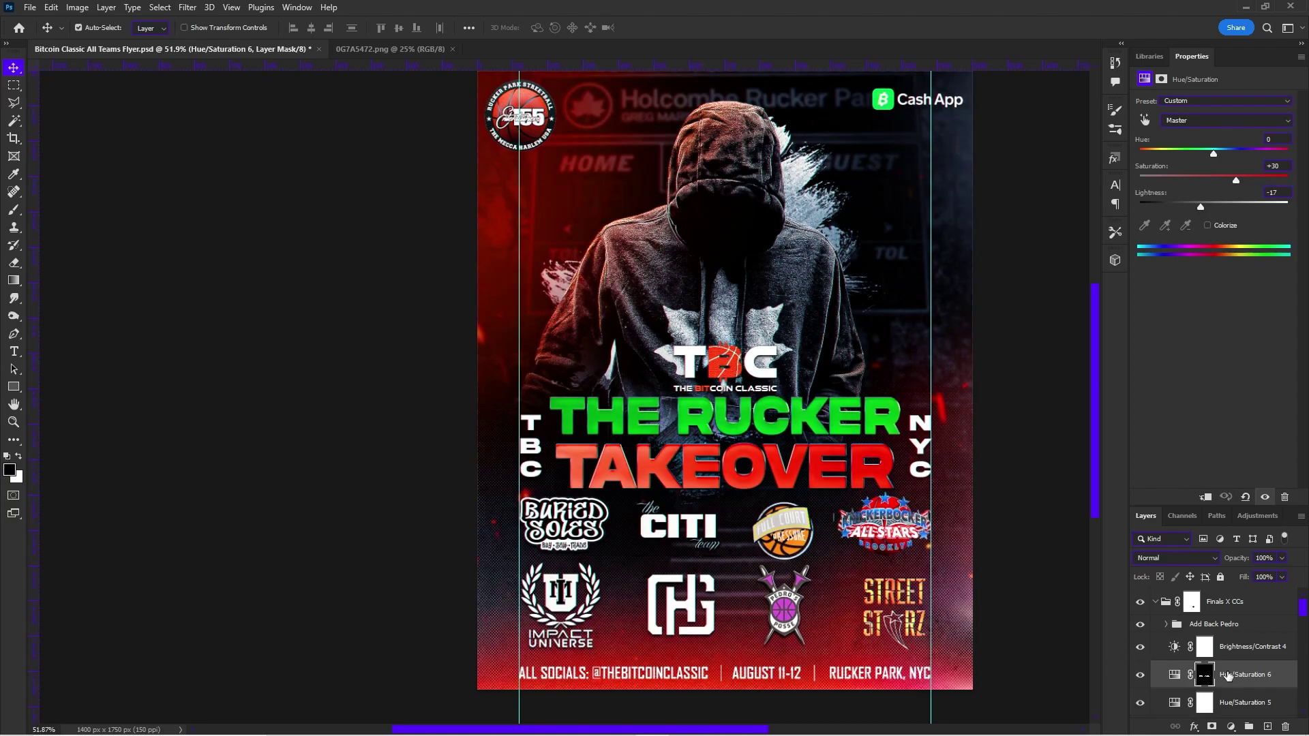
click(1245, 655)
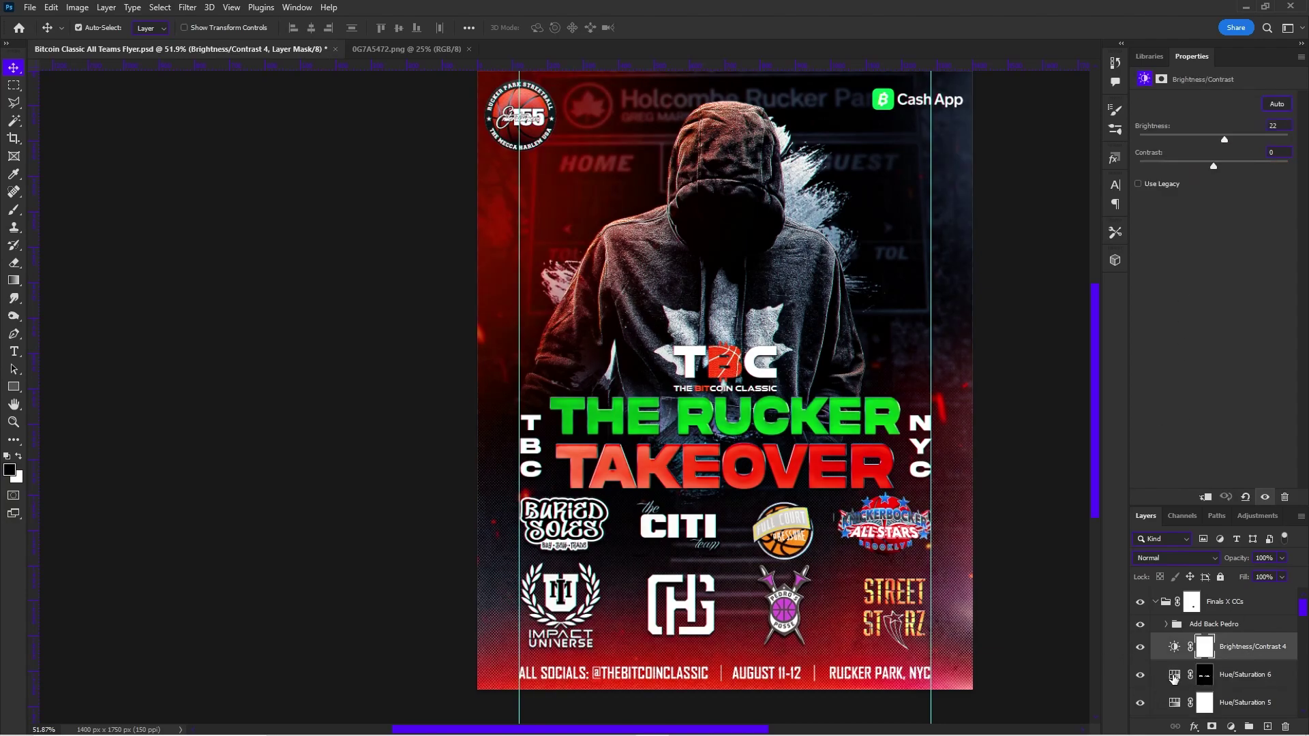